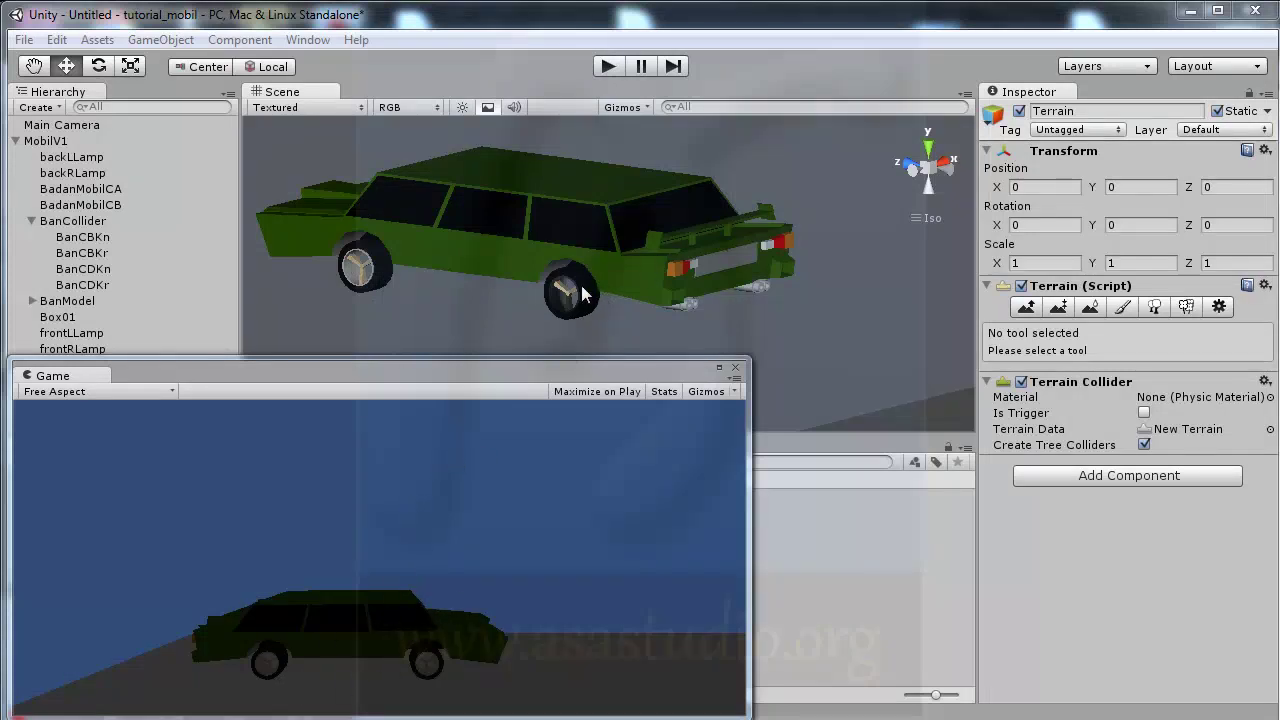
# Begin saving the scene into the Scene folder, entering the file name Mobil.
pyautogui.click(28, 40)
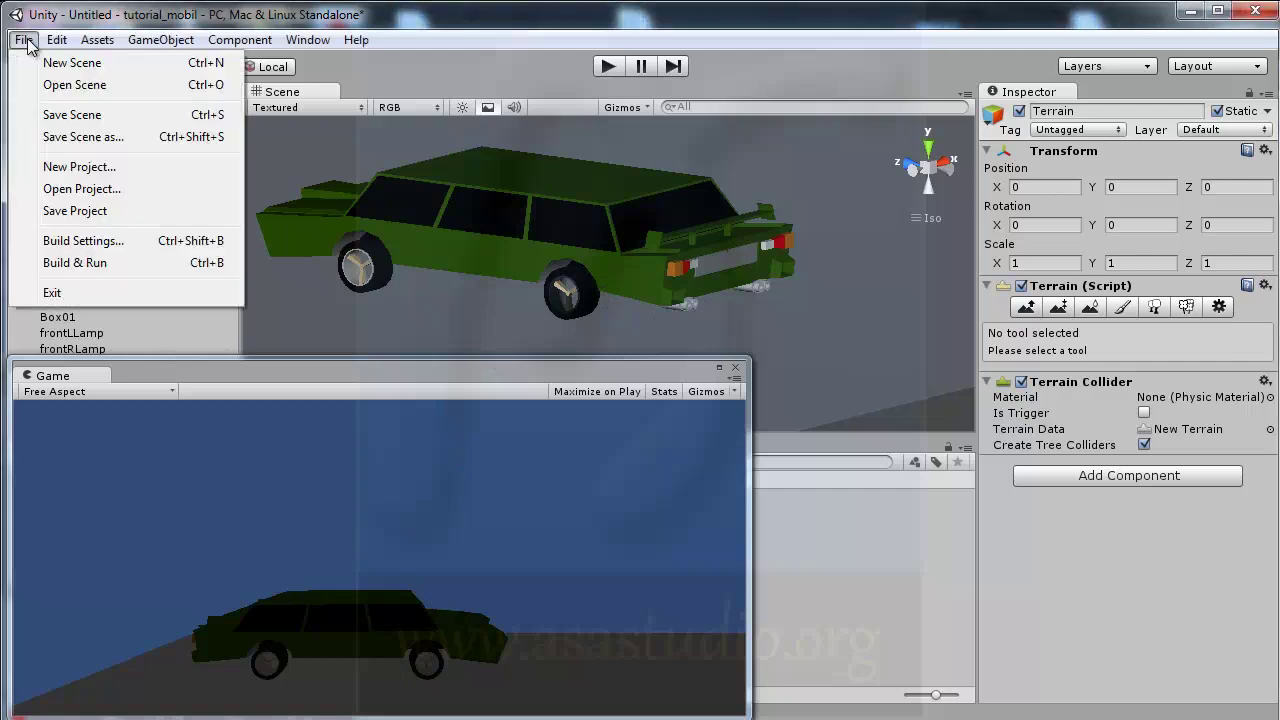
pyautogui.click(20, 115)
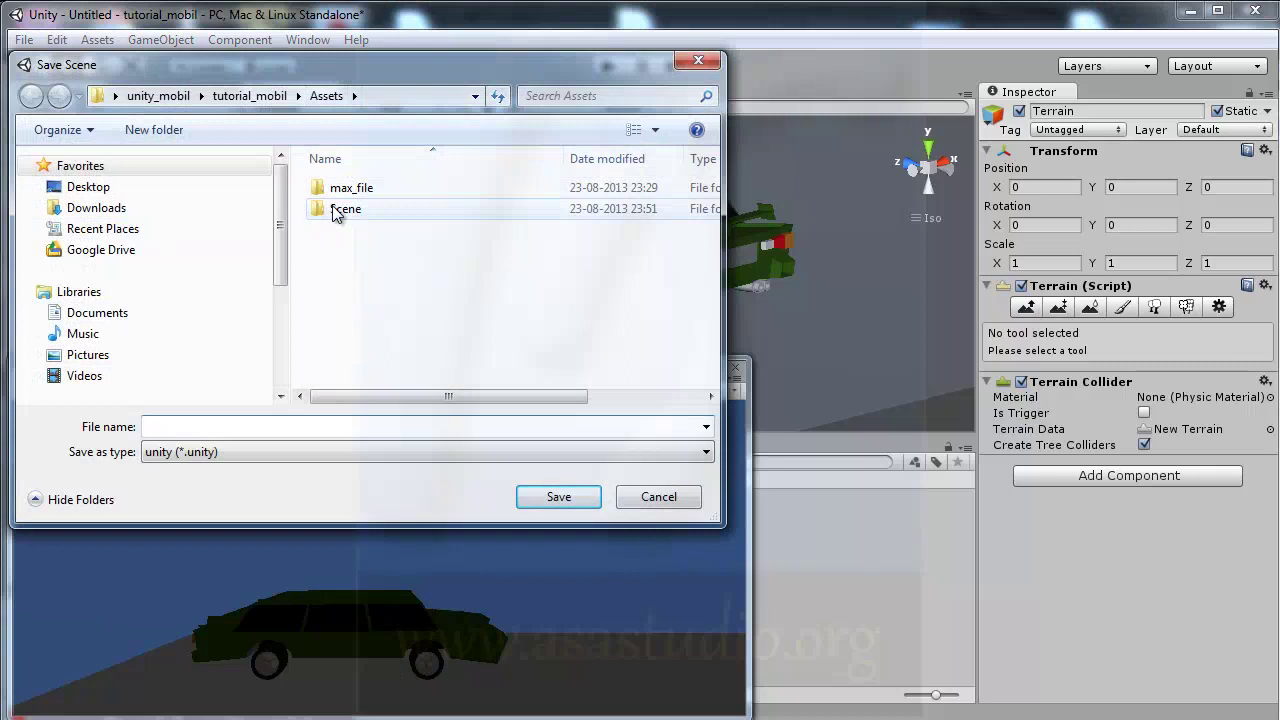
pyautogui.doubleClick(335, 211)
pyautogui.click(231, 422)
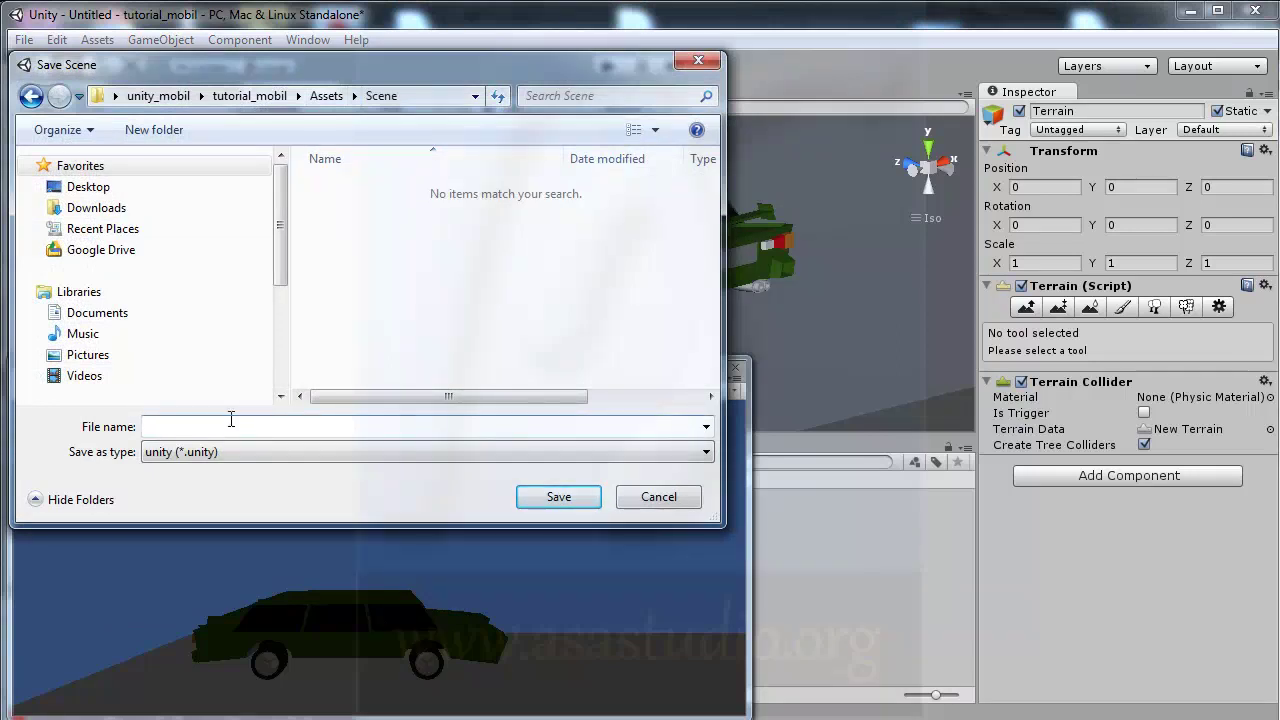
pyautogui.write('Mobil')
# Complete the name as Mobil1, save the scene, and move the floating Game window aside.
pyautogui.write('1')
pyautogui.click(546, 498)
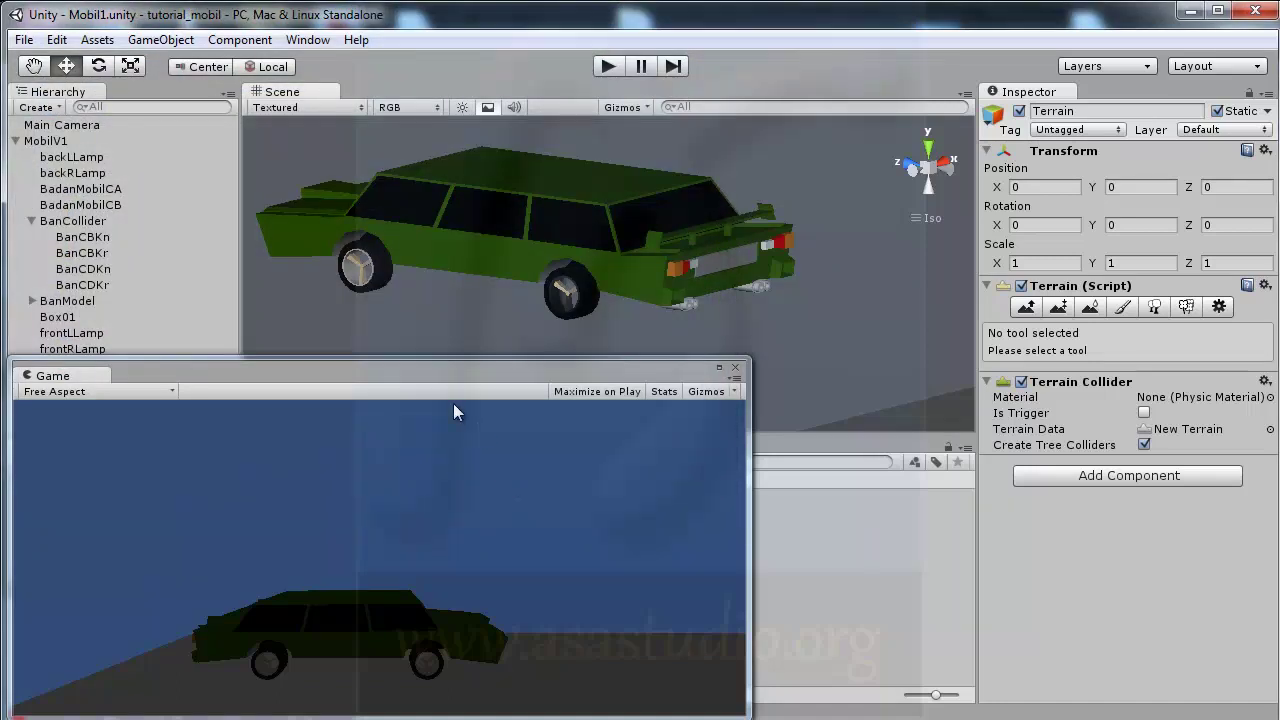
pyautogui.moveTo(401, 371)
pyautogui.mouseDown()
pyautogui.moveTo(1275, 341)
pyautogui.moveTo(1275, 359)
pyautogui.moveTo(666, 137)
pyautogui.moveTo(643, 100)
pyautogui.moveTo(334, 100)
pyautogui.moveTo(908, 143)
pyautogui.mouseUp()
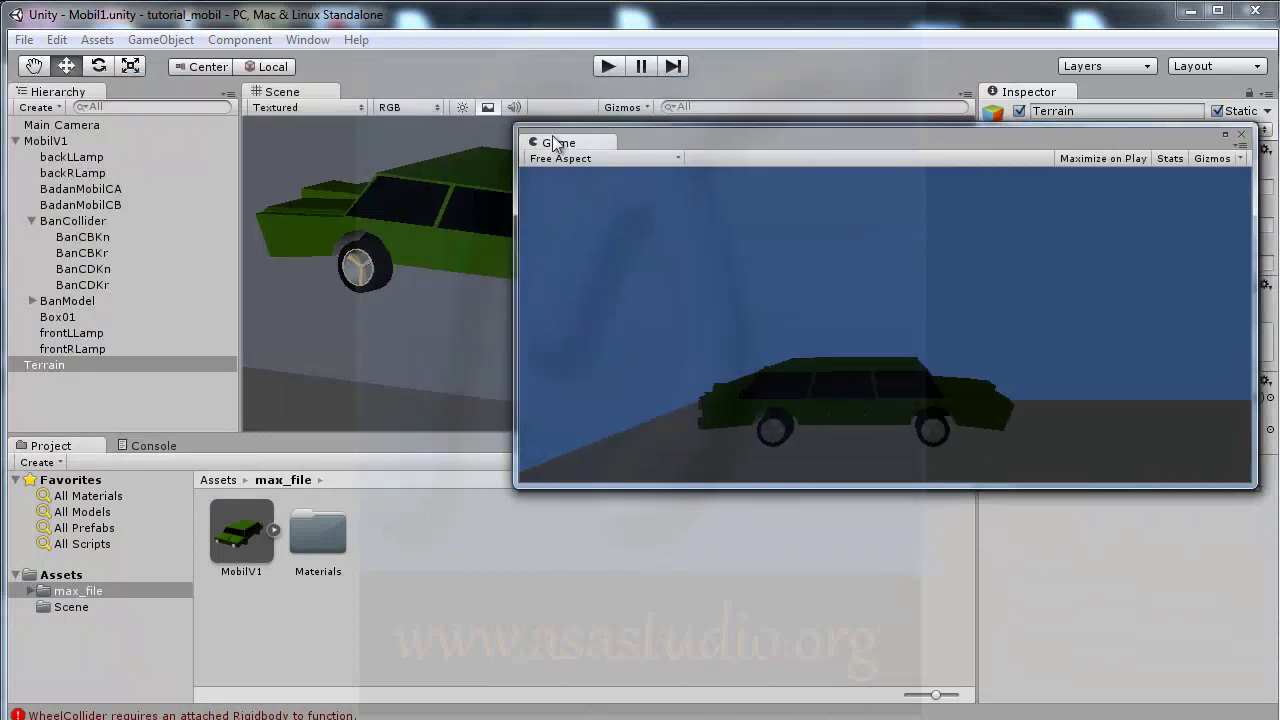
# Dock the Game view as a tab beside Scene, select BanCollider, and show the Assets folder.
pyautogui.moveTo(556, 143); pyautogui.dragTo(388, 105)
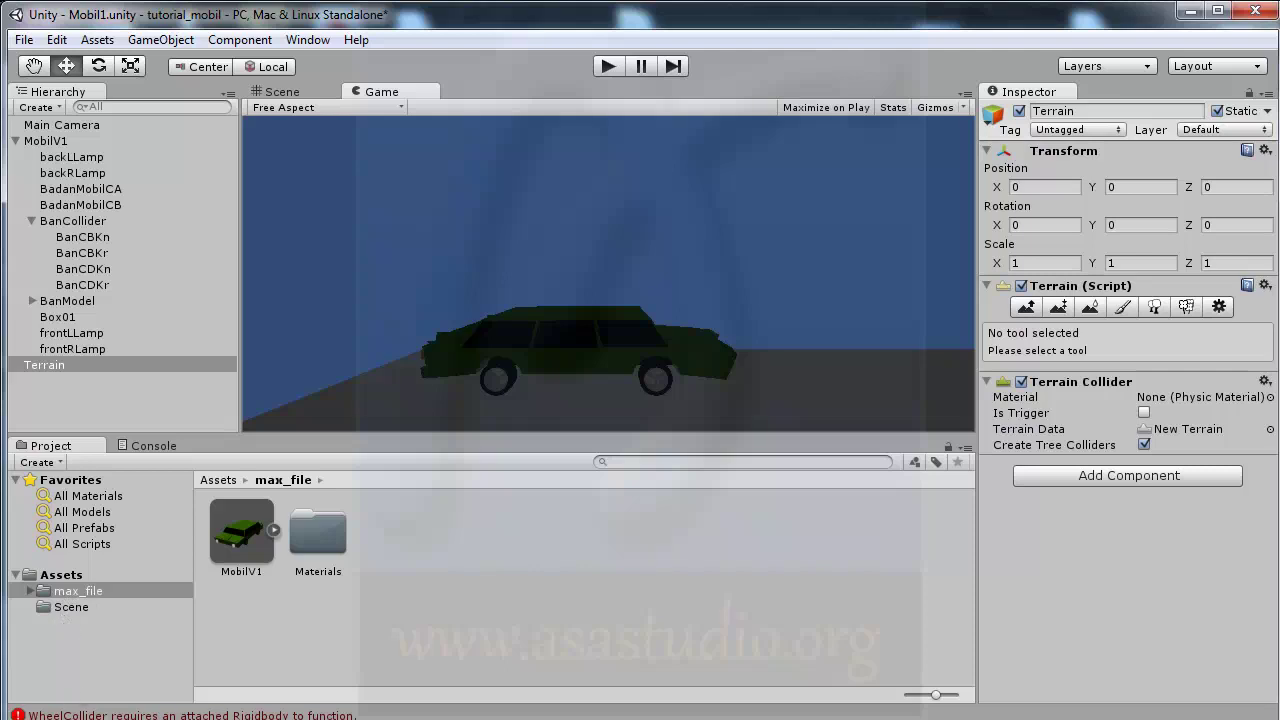
pyautogui.click(66, 714)
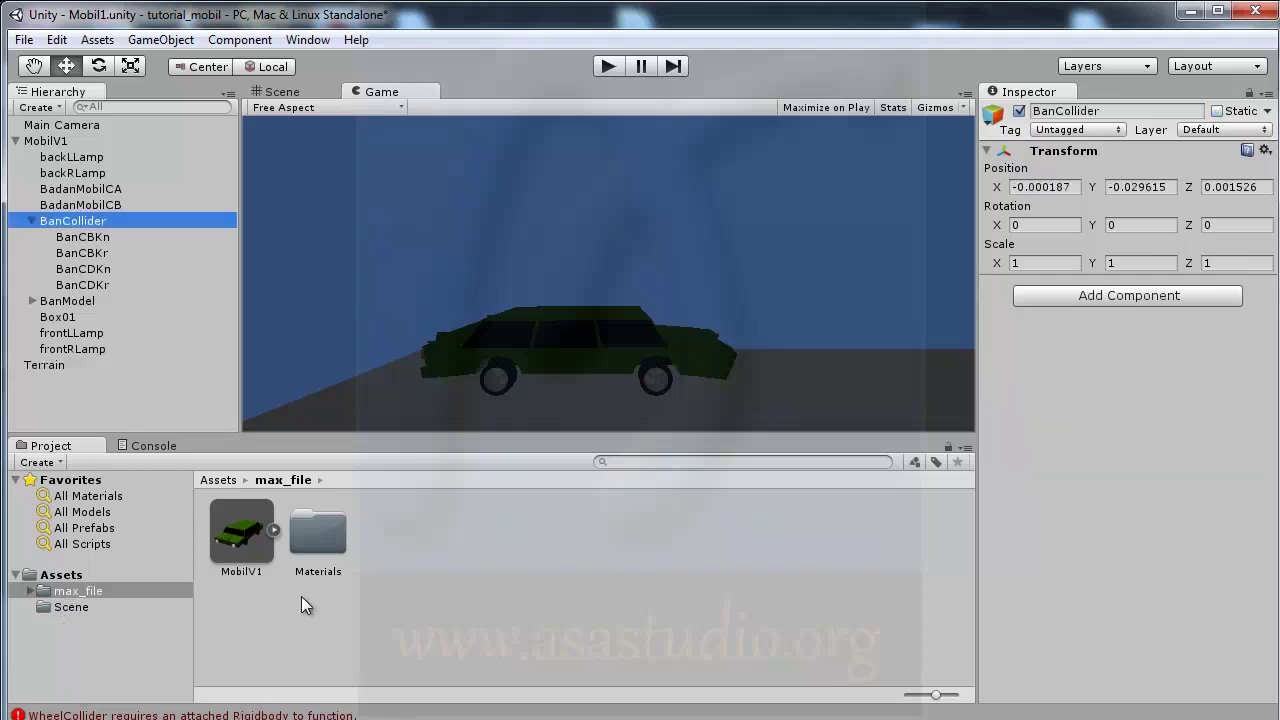
pyautogui.click(57, 576)
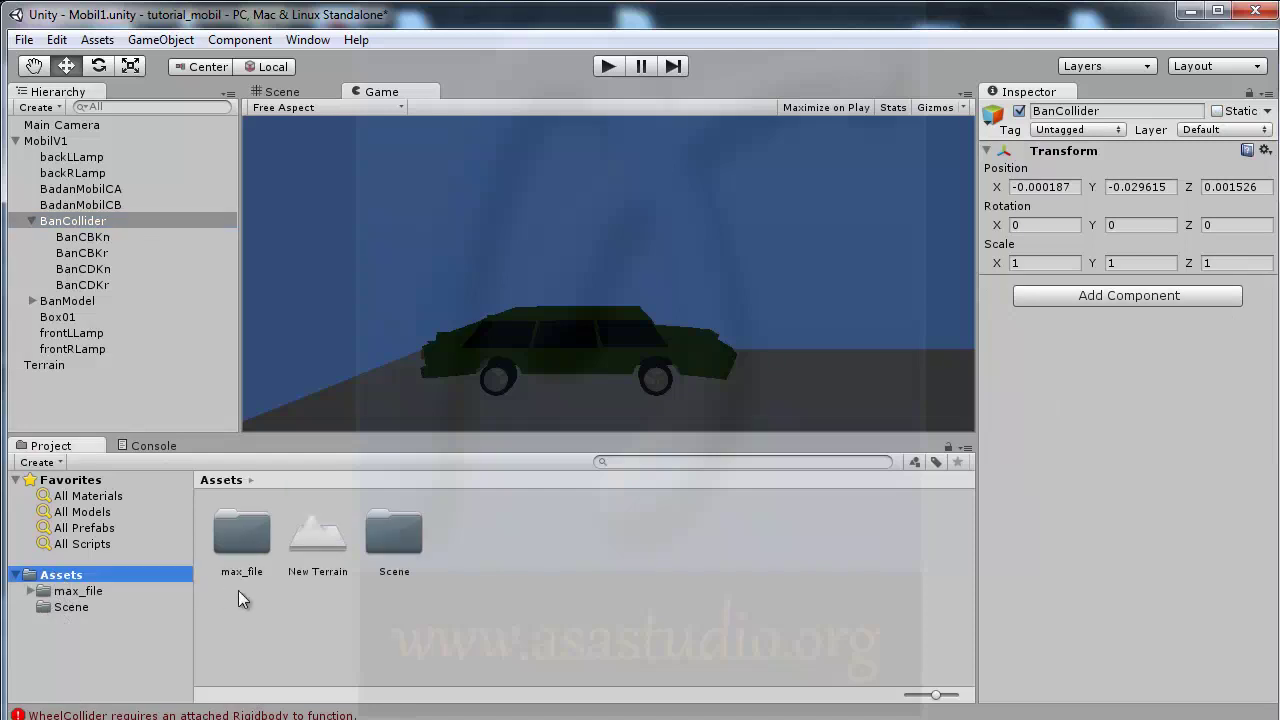
# Create a new folder named Script in Assets.
pyautogui.rightClick(294, 593)
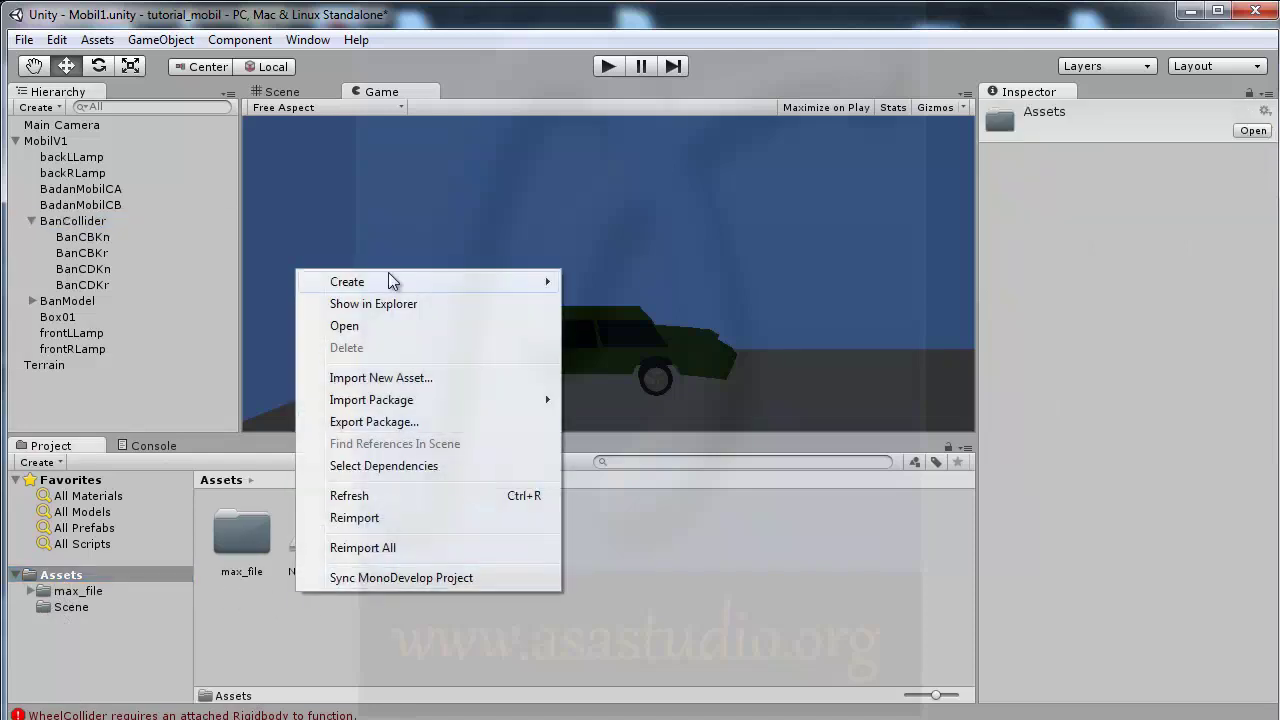
pyautogui.moveTo(388, 272)
pyautogui.click(619, 283)
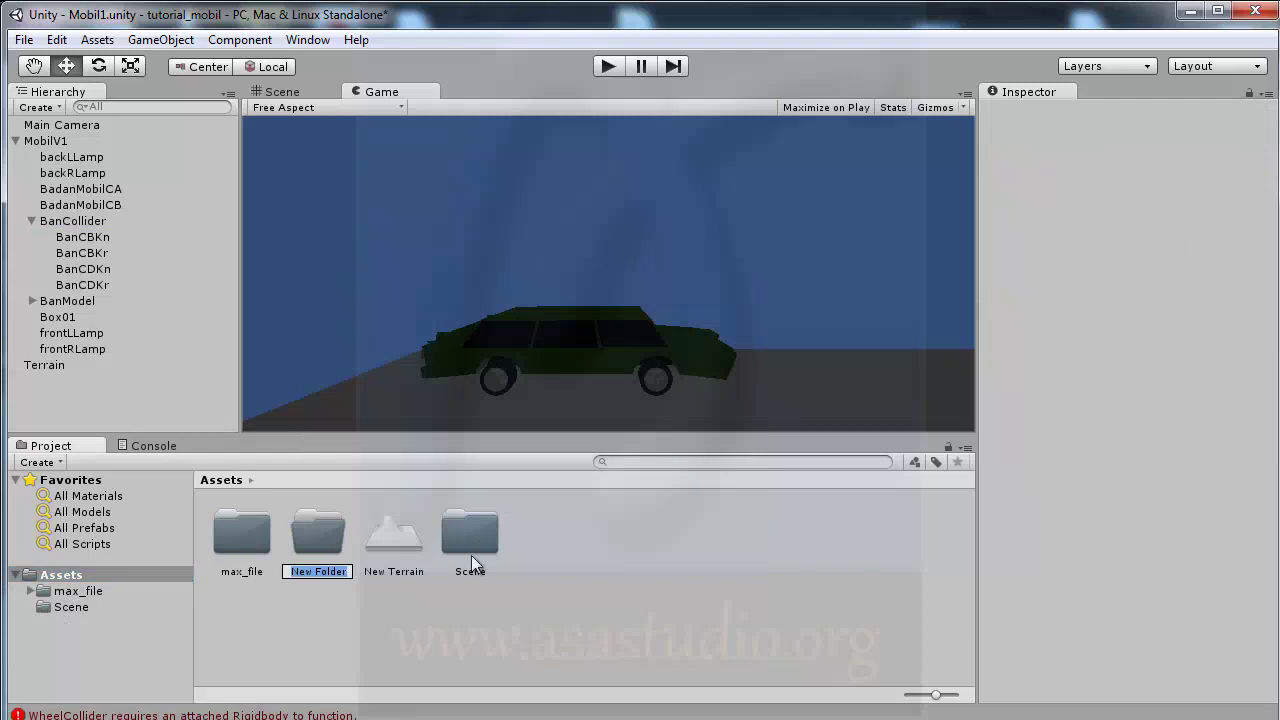
pyautogui.write('Scri')
pyautogui.write('pt')
pyautogui.press('Return')
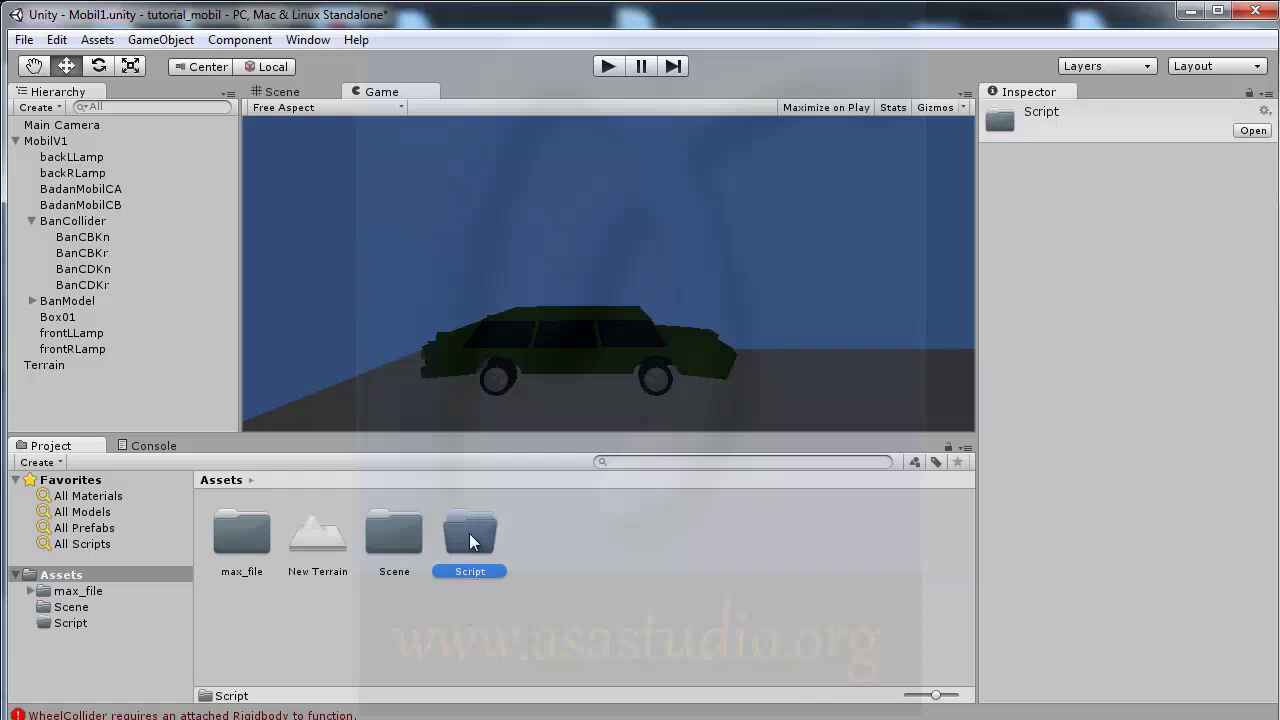
# Inside the Script folder, create a JavaScript file named MobilKontrol.
pyautogui.click(68, 617)
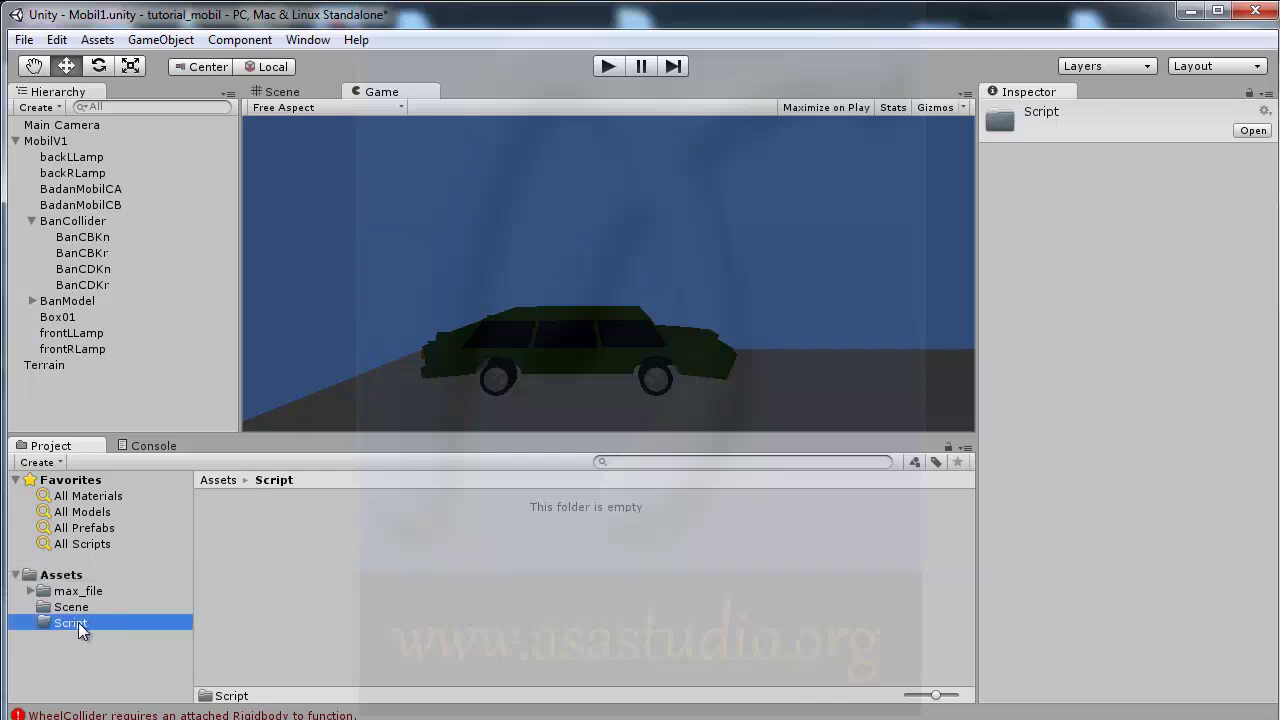
pyautogui.rightClick(258, 566)
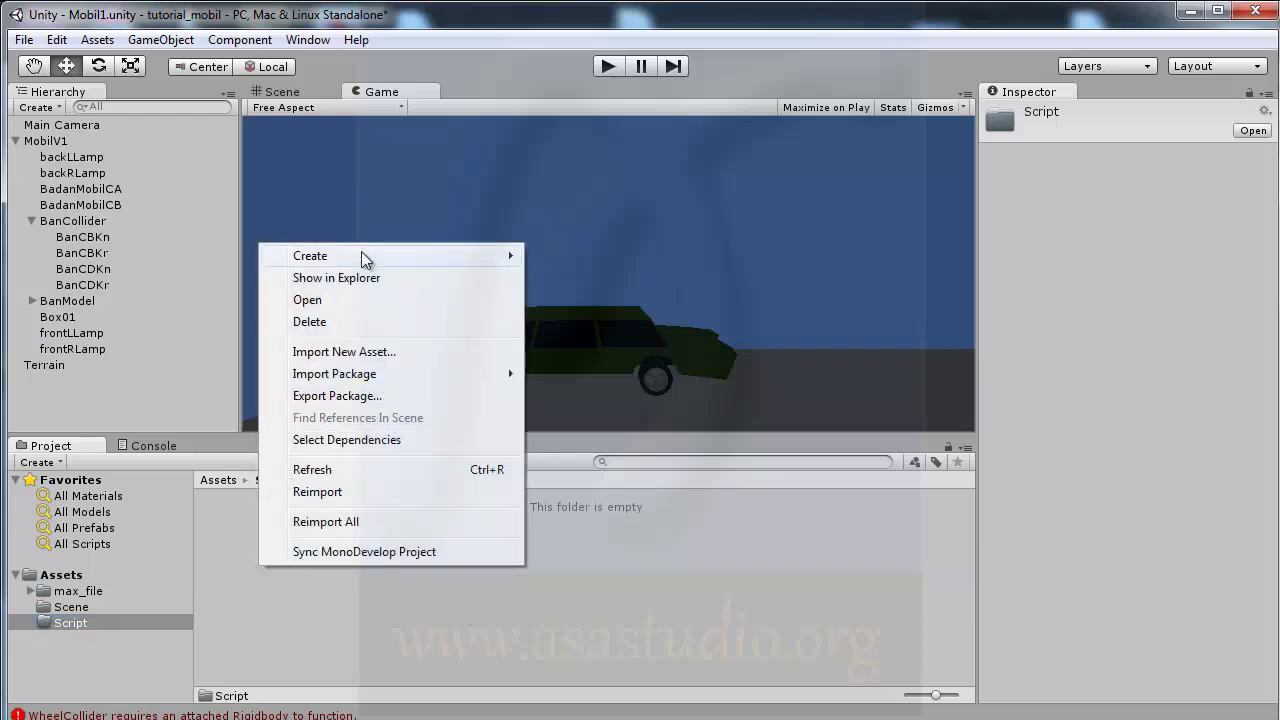
pyautogui.moveTo(361, 251)
pyautogui.click(599, 285)
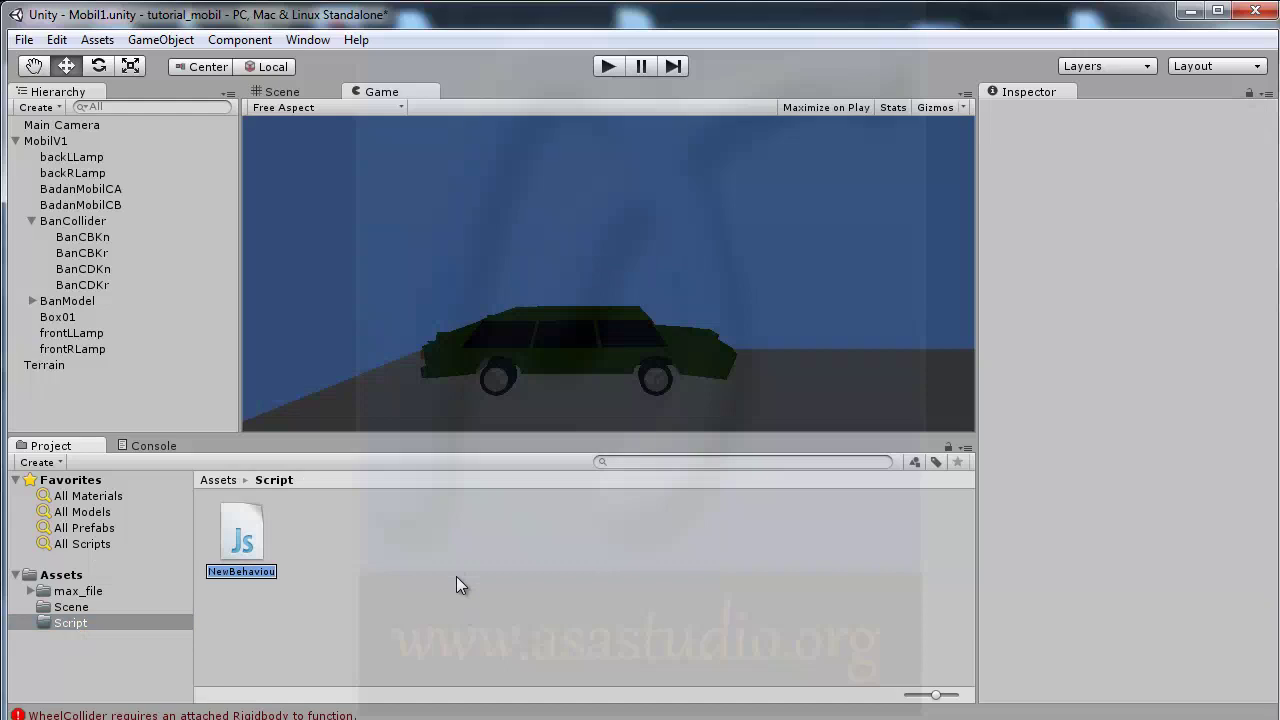
pyautogui.write('MobilKontrol')
pyautogui.press('Return')
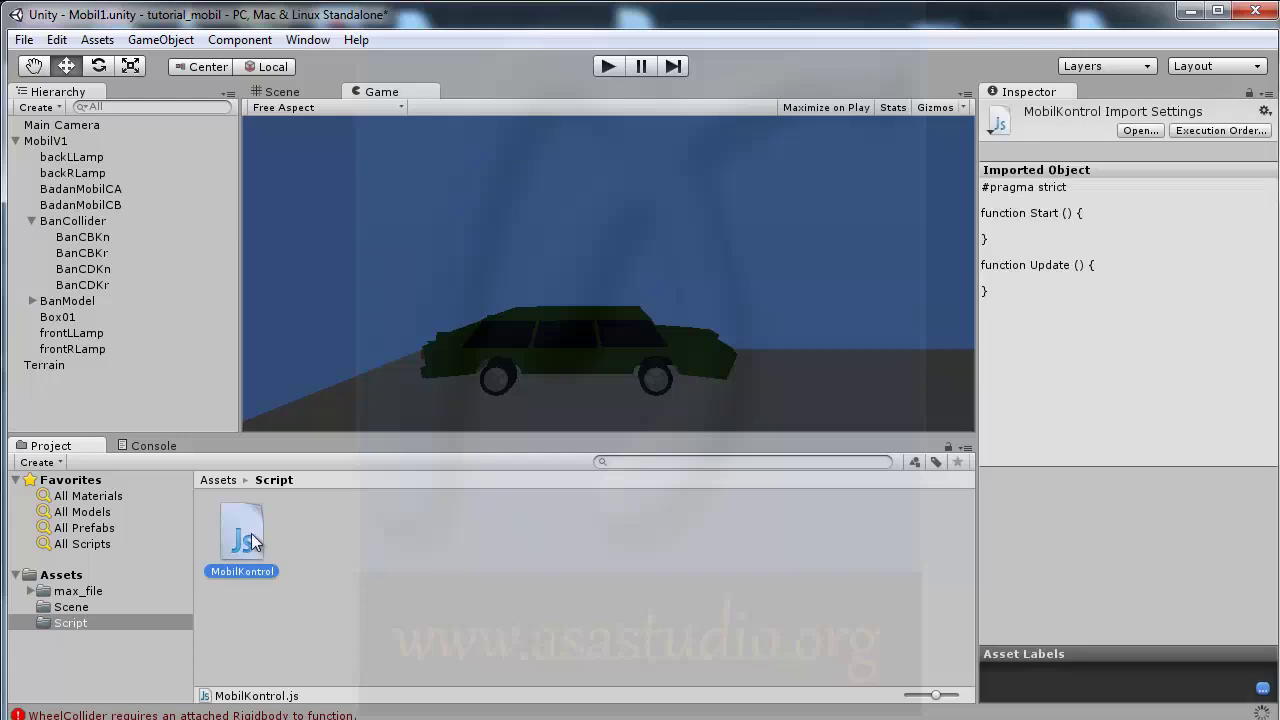
# Open MobilKontrol.js in MonoDevelop and size its window to sit right of Unity.
pyautogui.click(1142, 131)
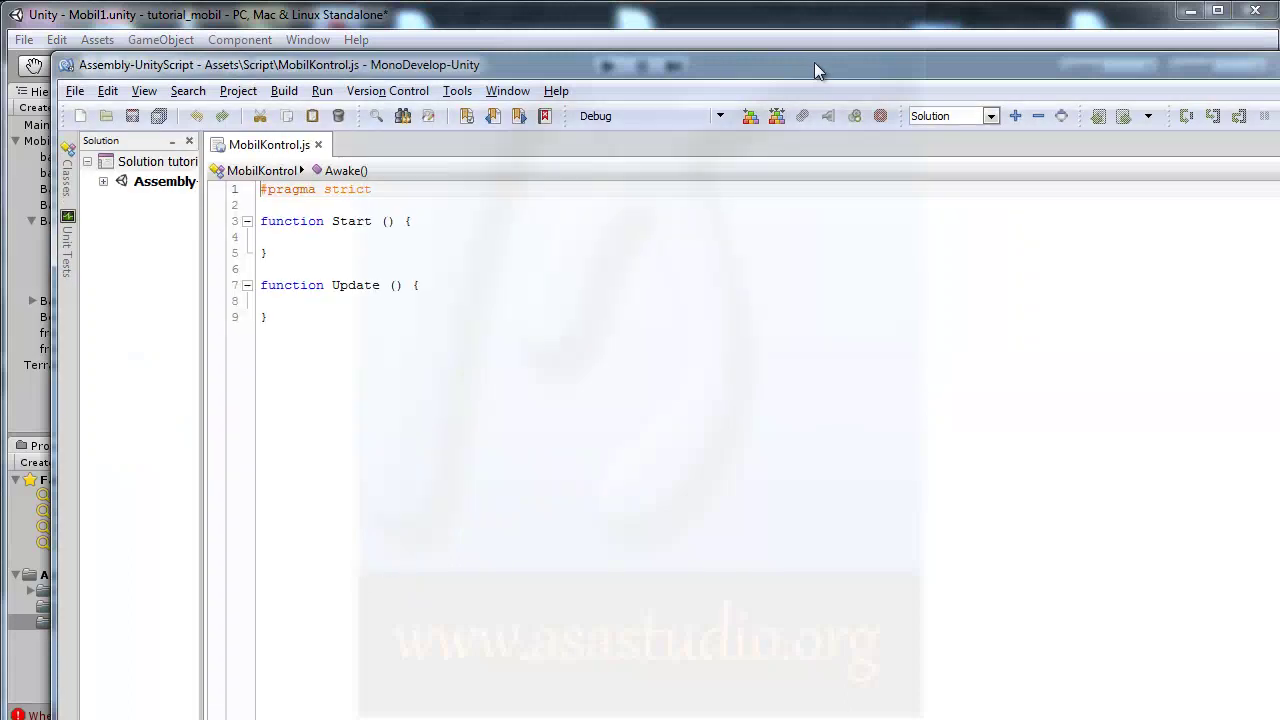
pyautogui.moveTo(814, 63); pyautogui.dragTo(766, 19)
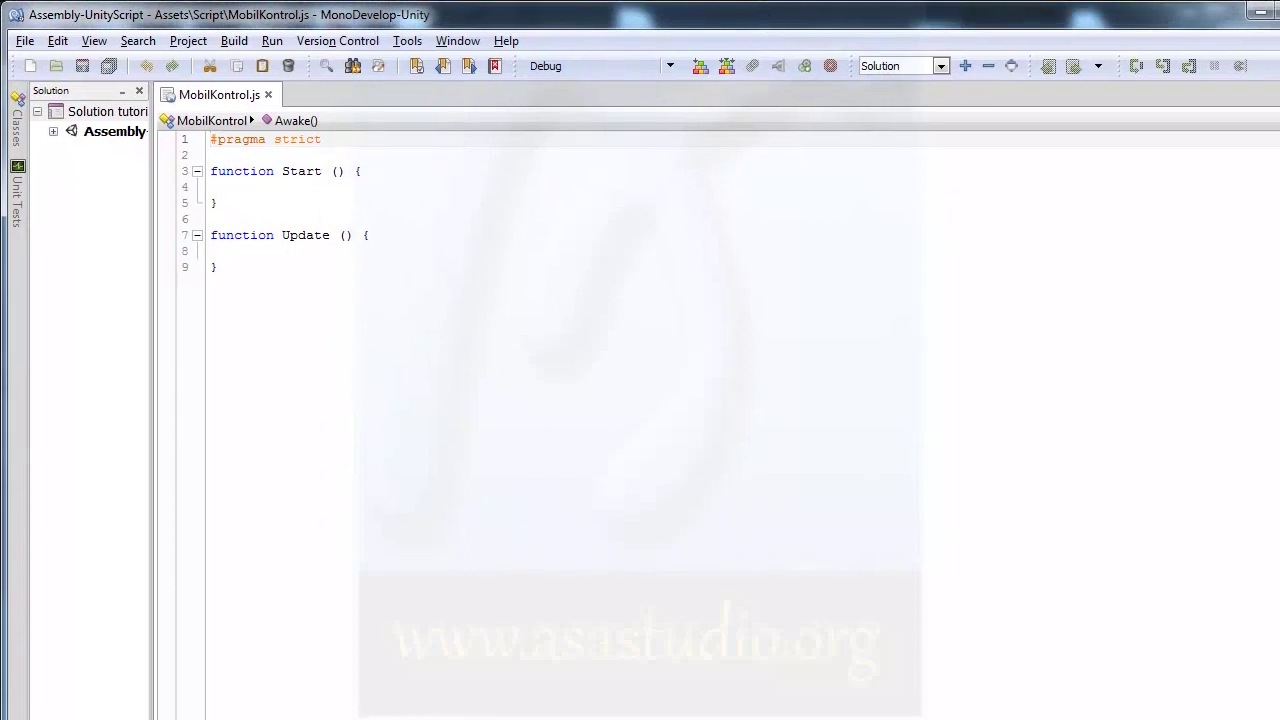
pyautogui.moveTo(1279, 719); pyautogui.dragTo(876, 538)
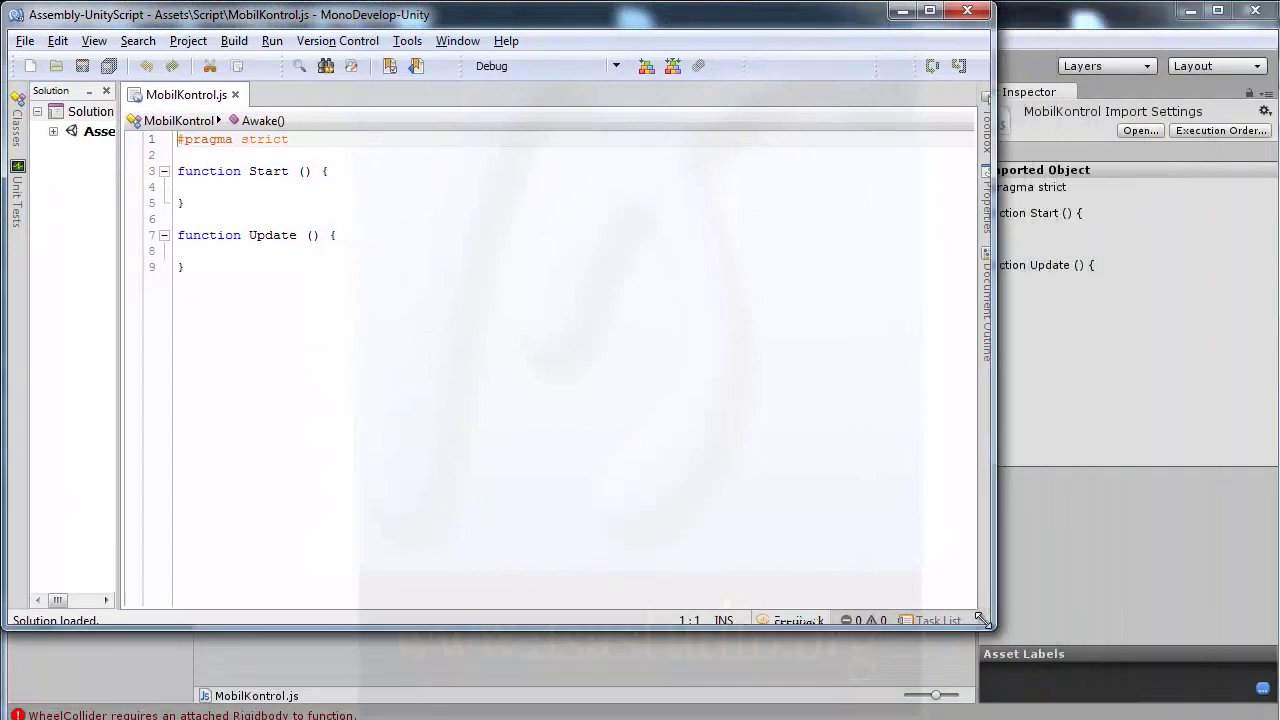
pyautogui.moveTo(474, 16); pyautogui.dragTo(873, 17)
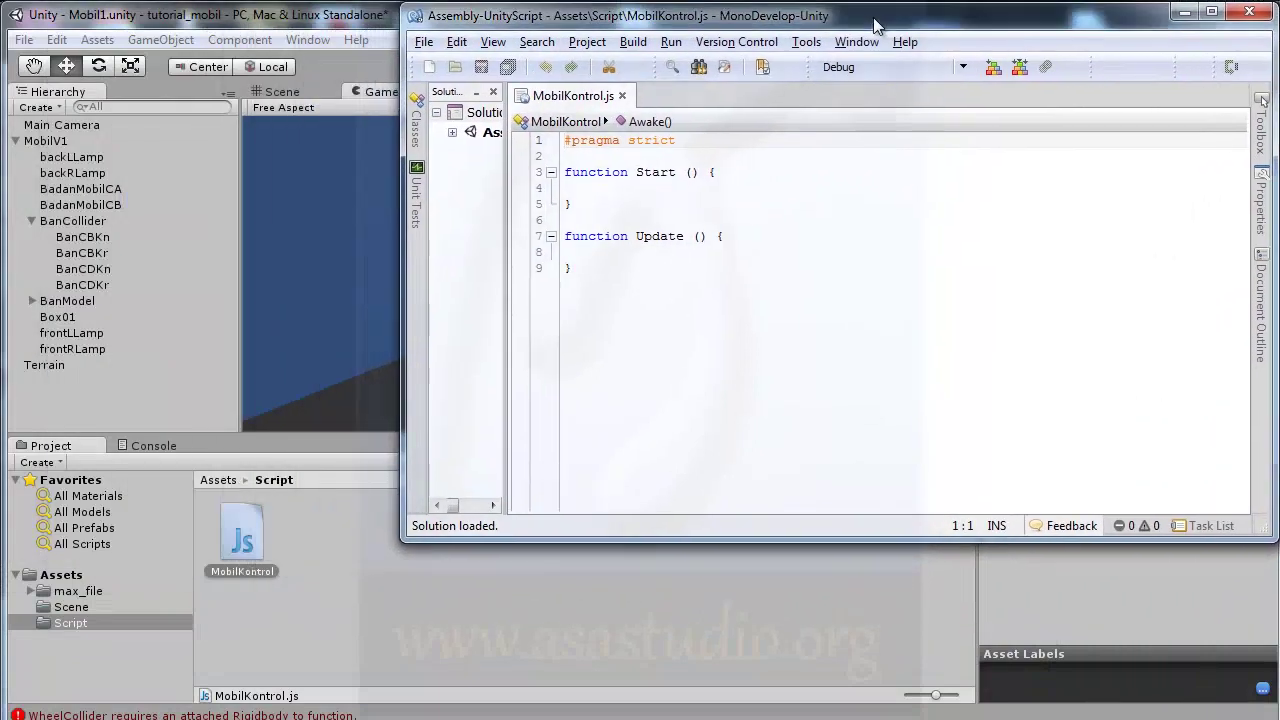
# Add var declarations of type WheelCollider for BanDKN, BanDKR, BanBKN and BanBKR, then save.
pyautogui.click(599, 156)
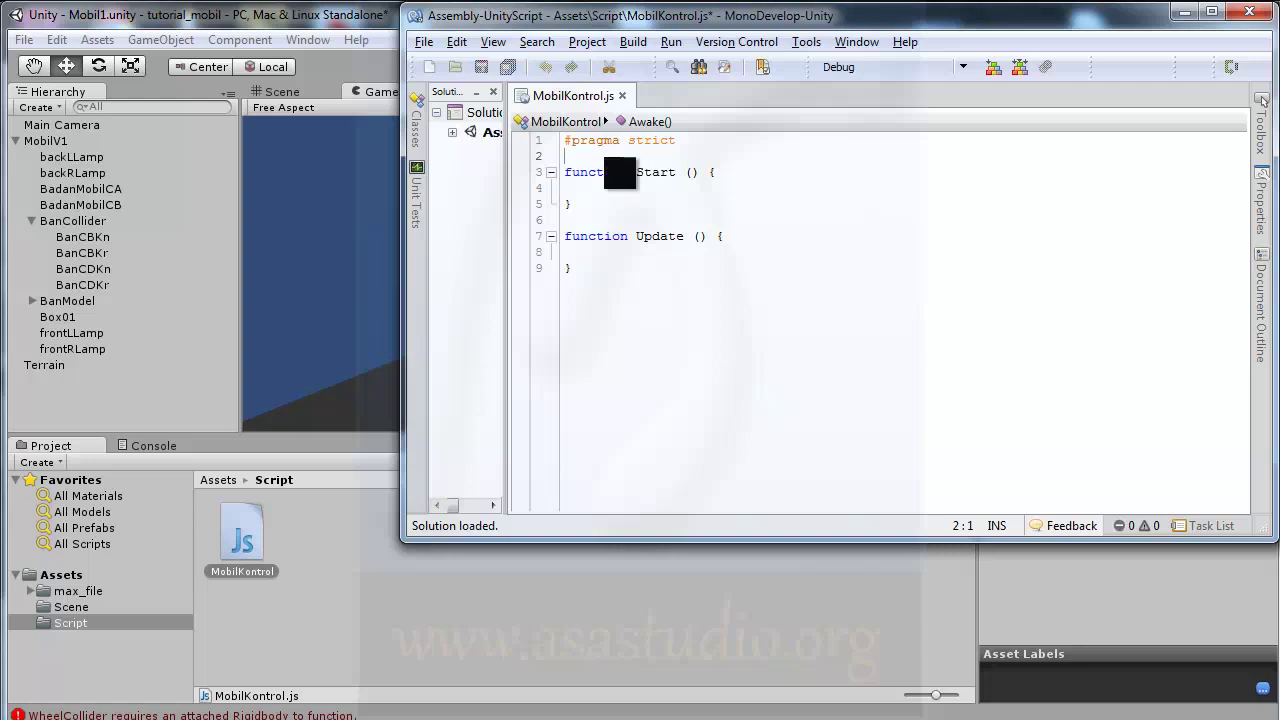
pyautogui.write('var')
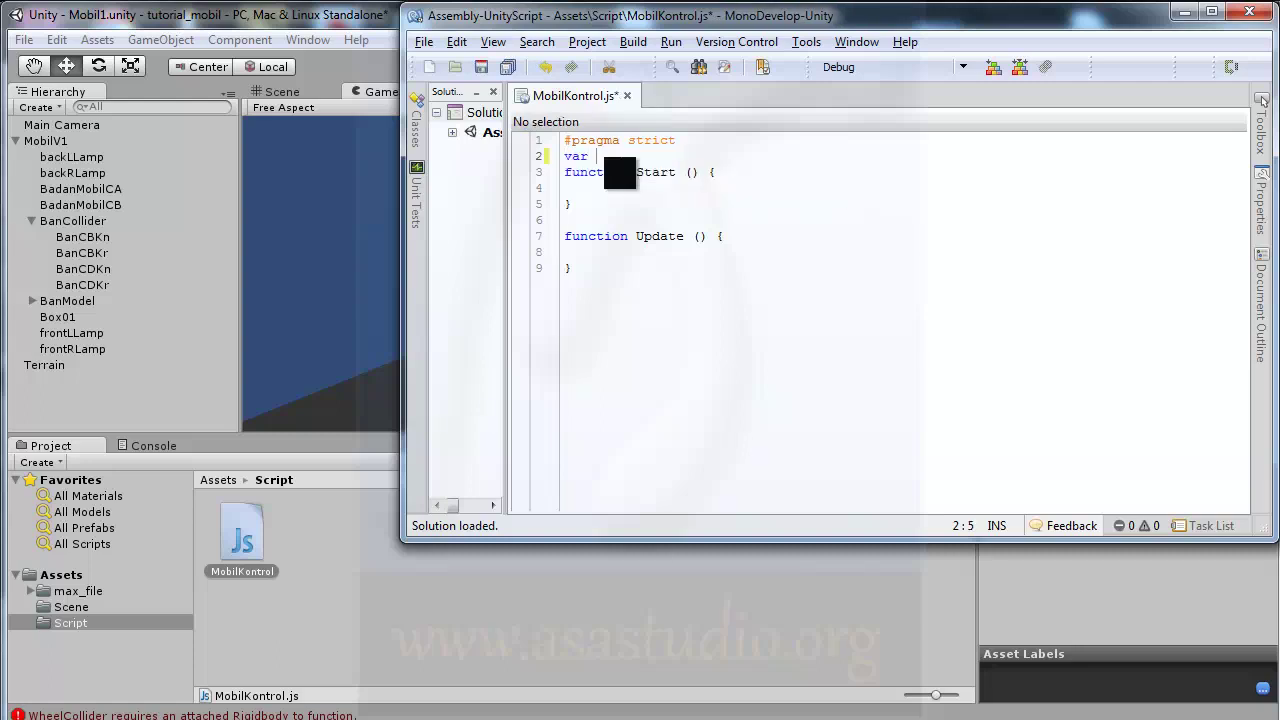
pyautogui.write(' Bar')
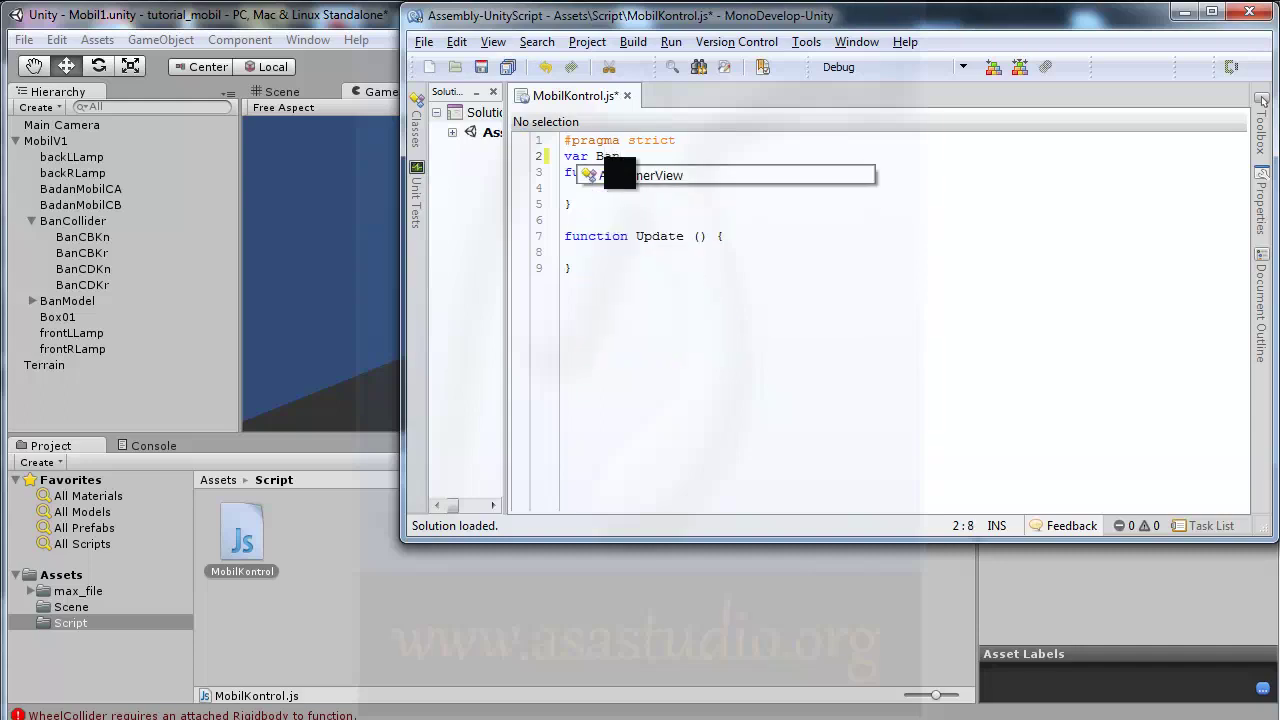
pyautogui.write('D')
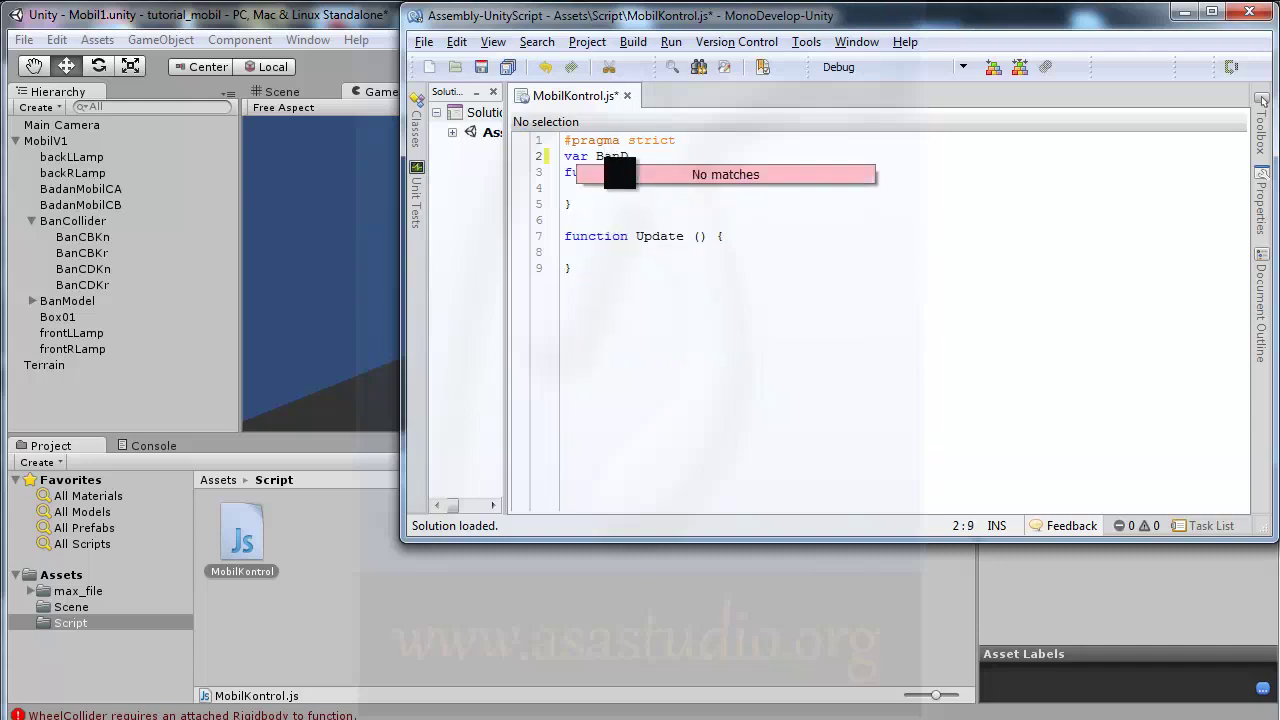
pyautogui.write('KN')
pyautogui.write(':')
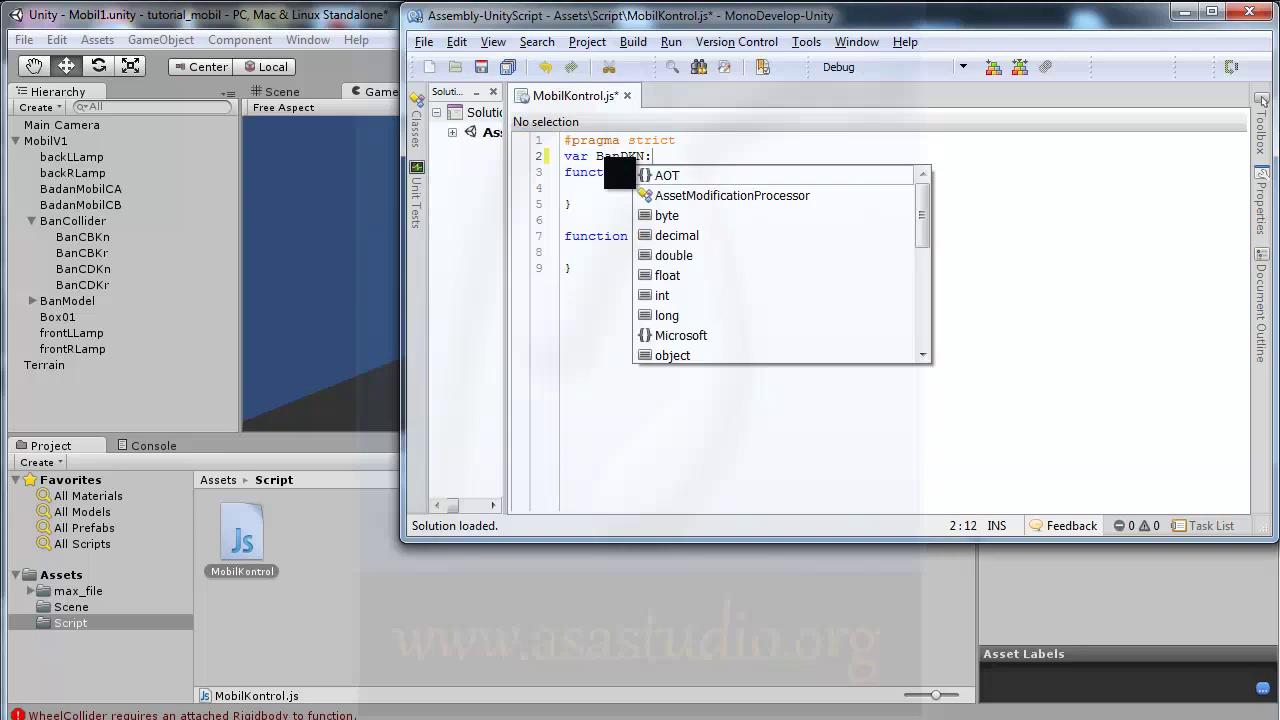
pyautogui.write('WheelCollider')
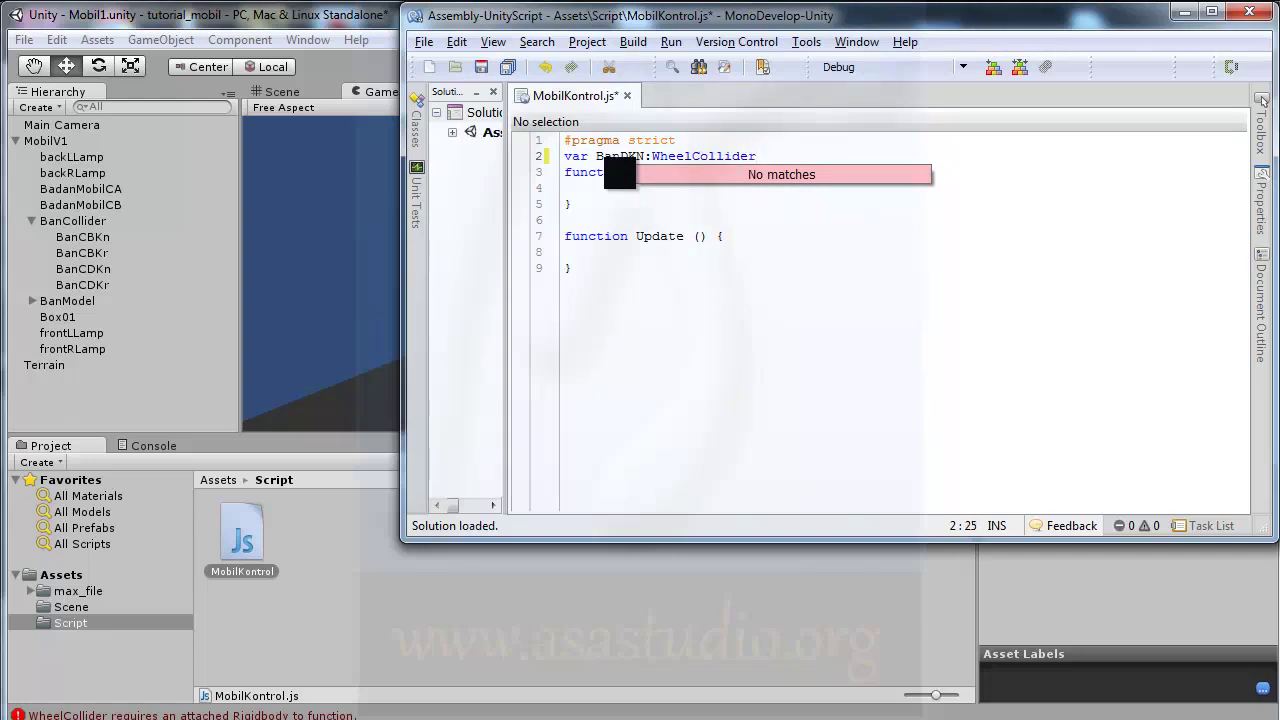
pyautogui.write(';')
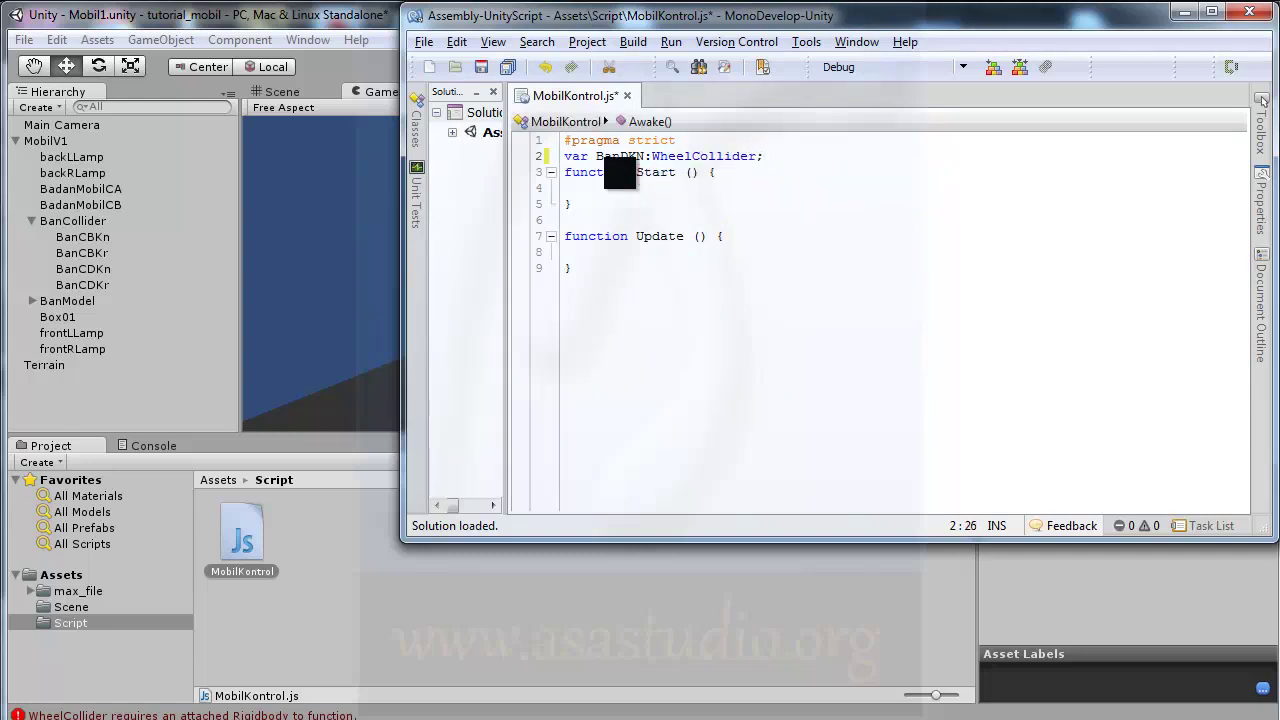
pyautogui.press('Return')
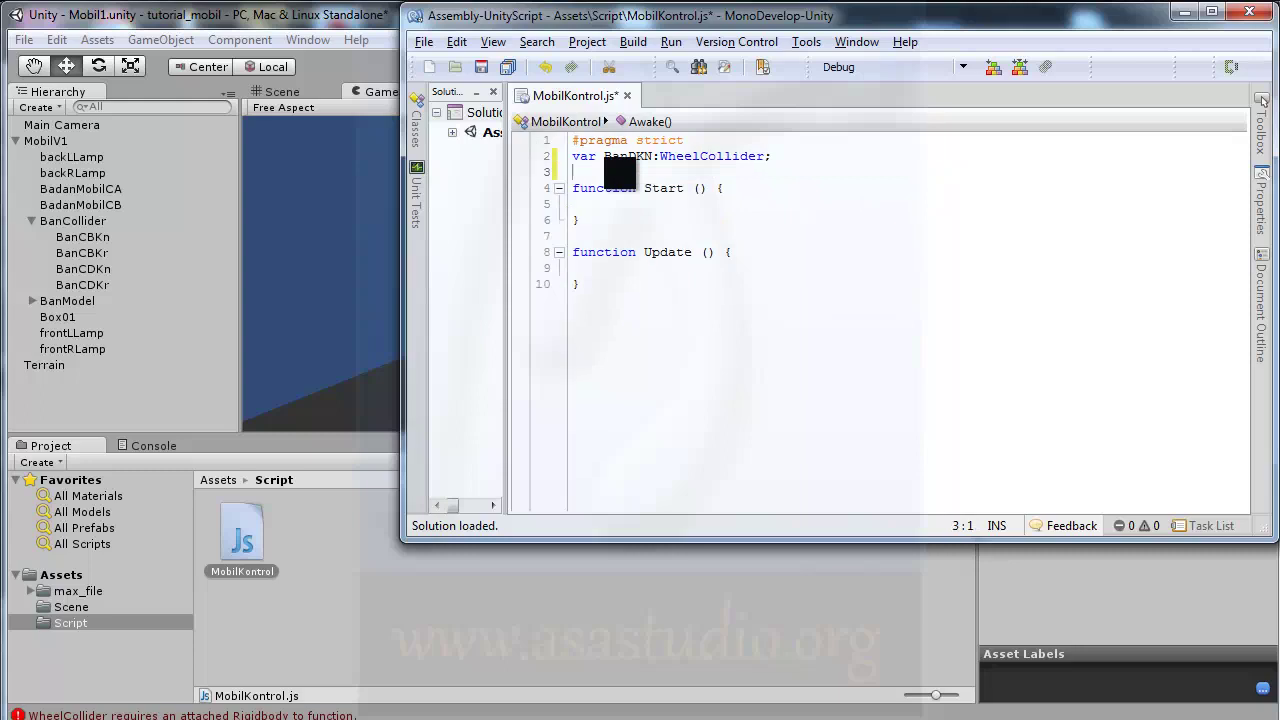
pyautogui.write('var')
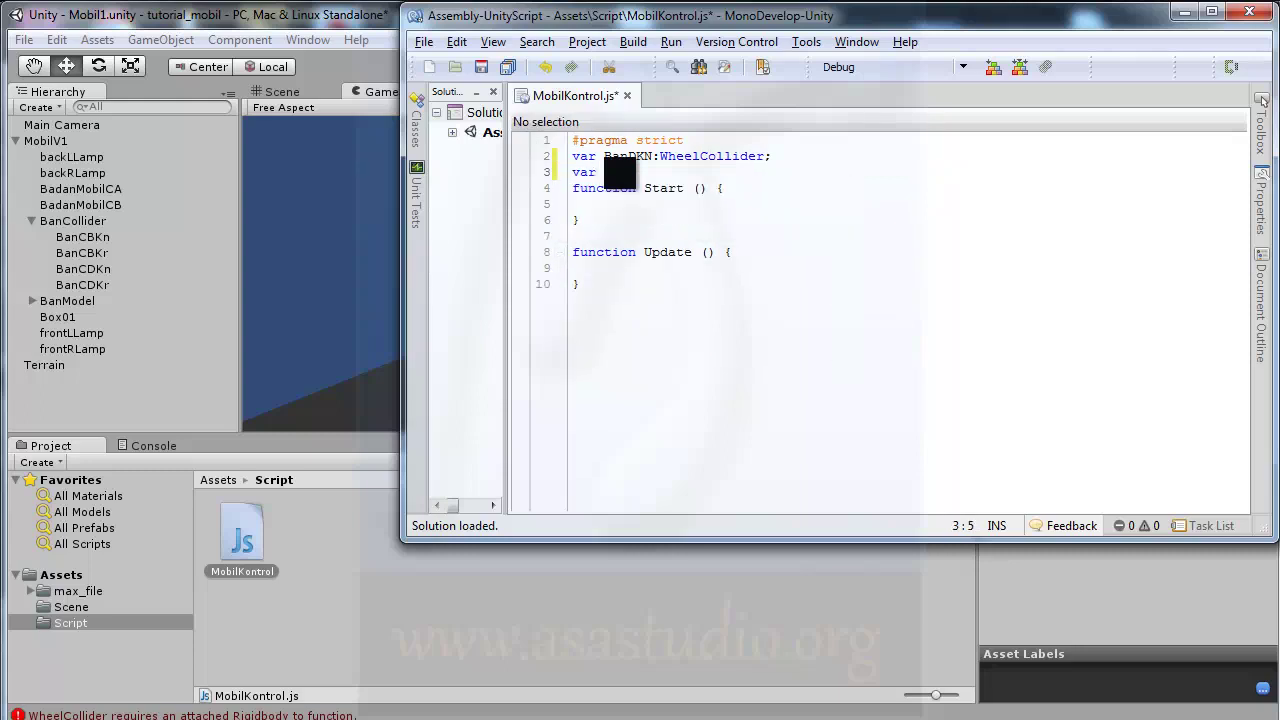
pyautogui.write(' Ban')
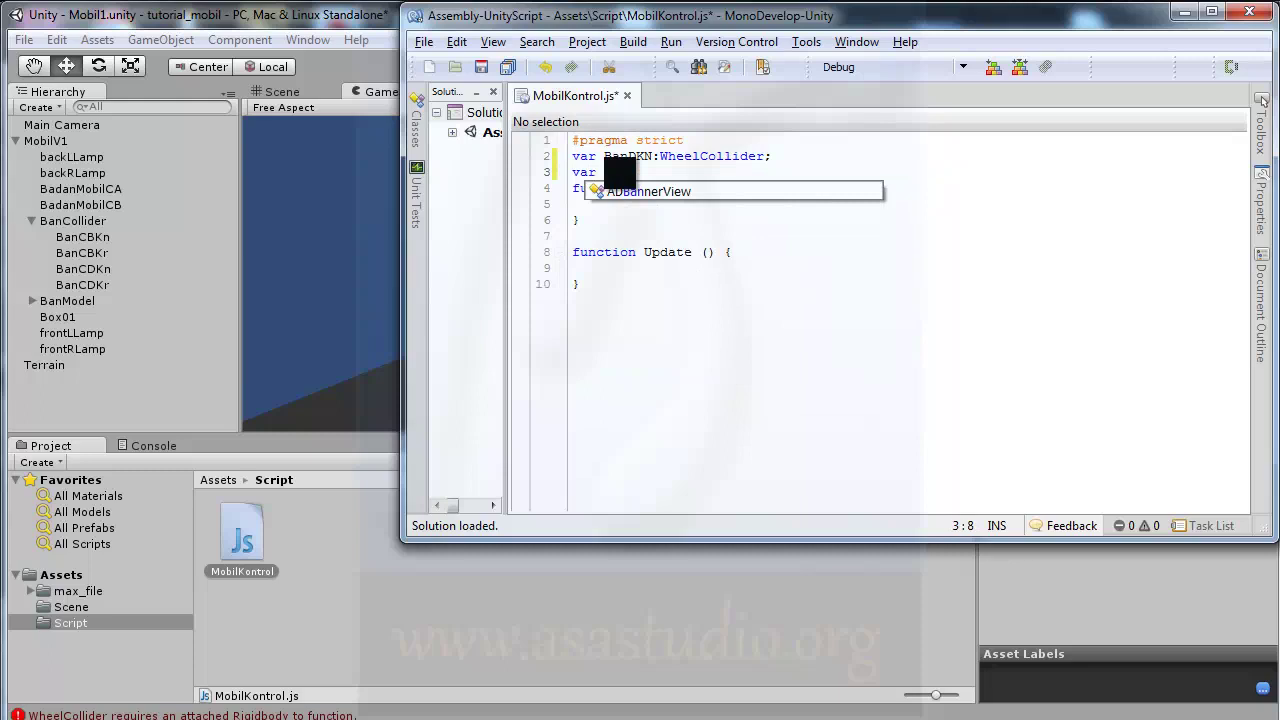
pyautogui.write('DKR')
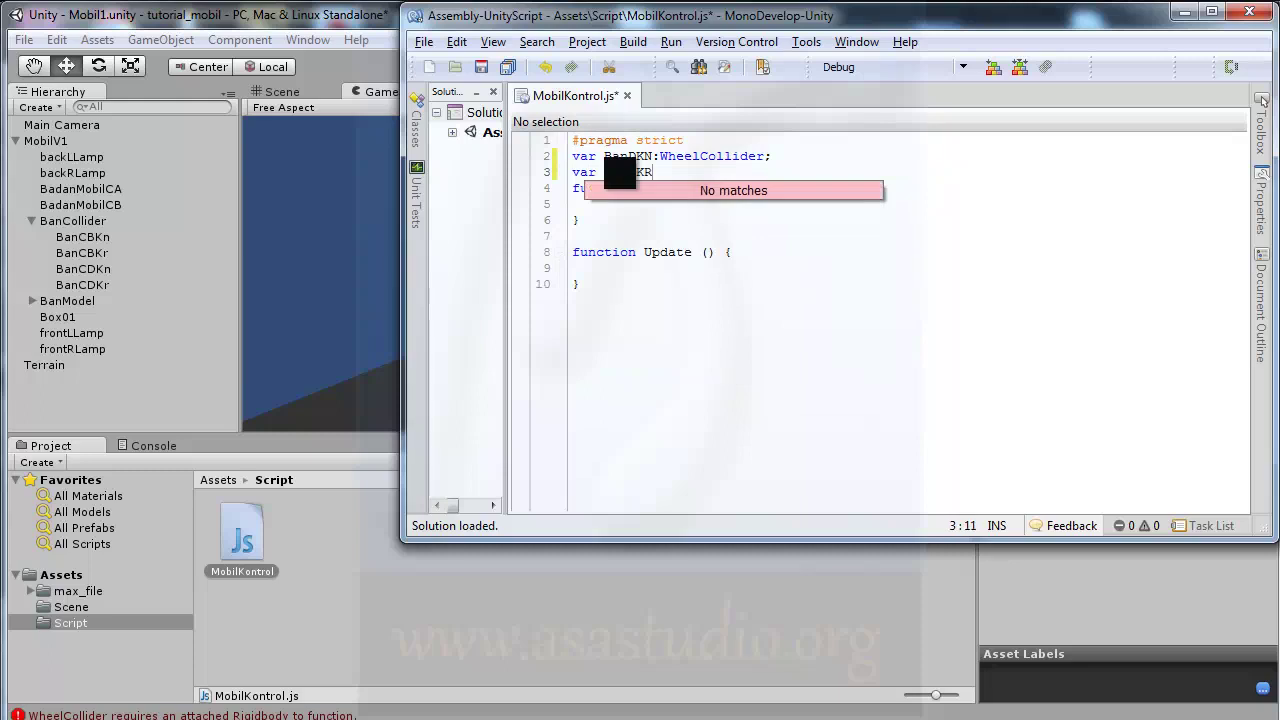
pyautogui.write(':')
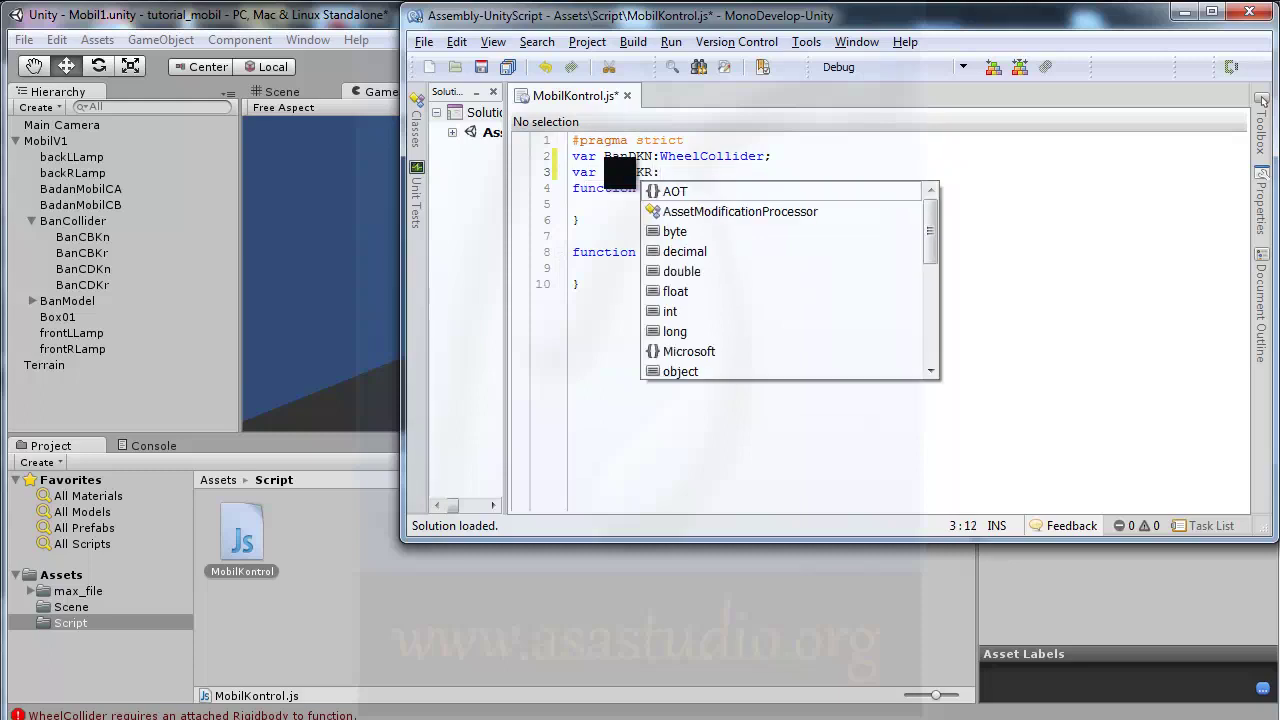
pyautogui.write('Wheel')
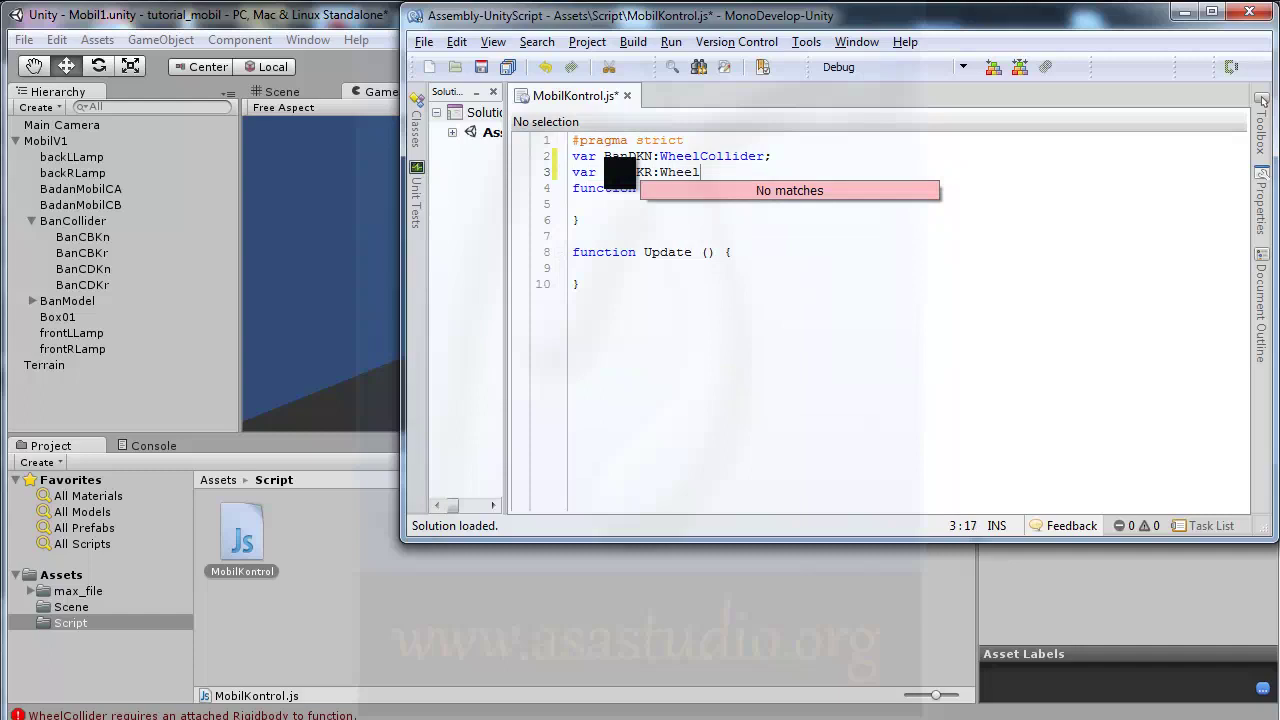
pyautogui.write('Collider;')
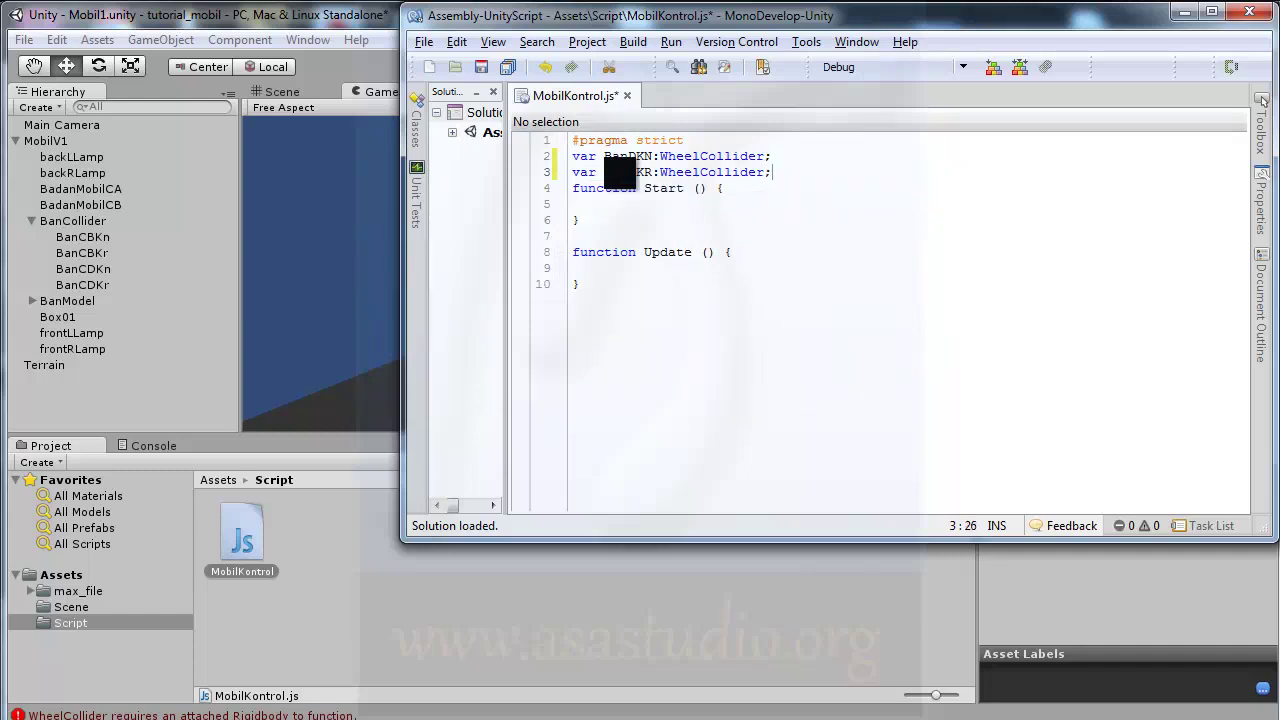
pyautogui.press('Return')
pyautogui.write('var')
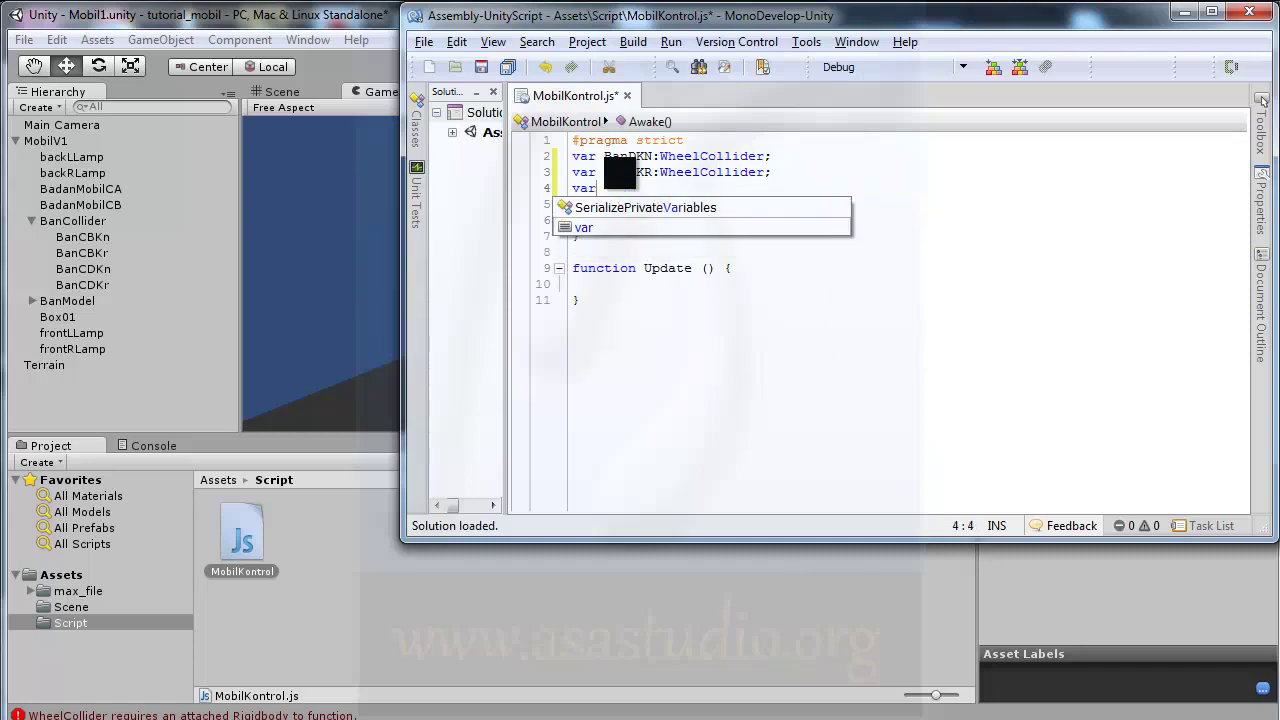
pyautogui.write(' B')
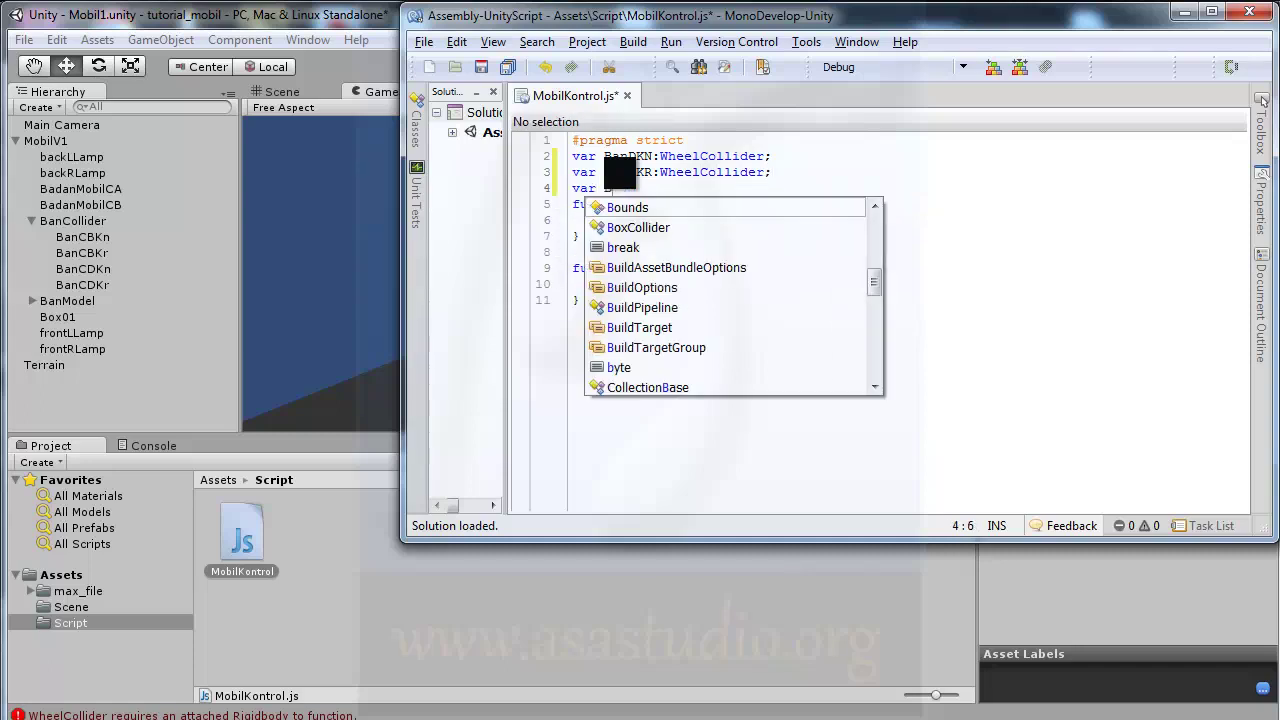
pyautogui.write('an')
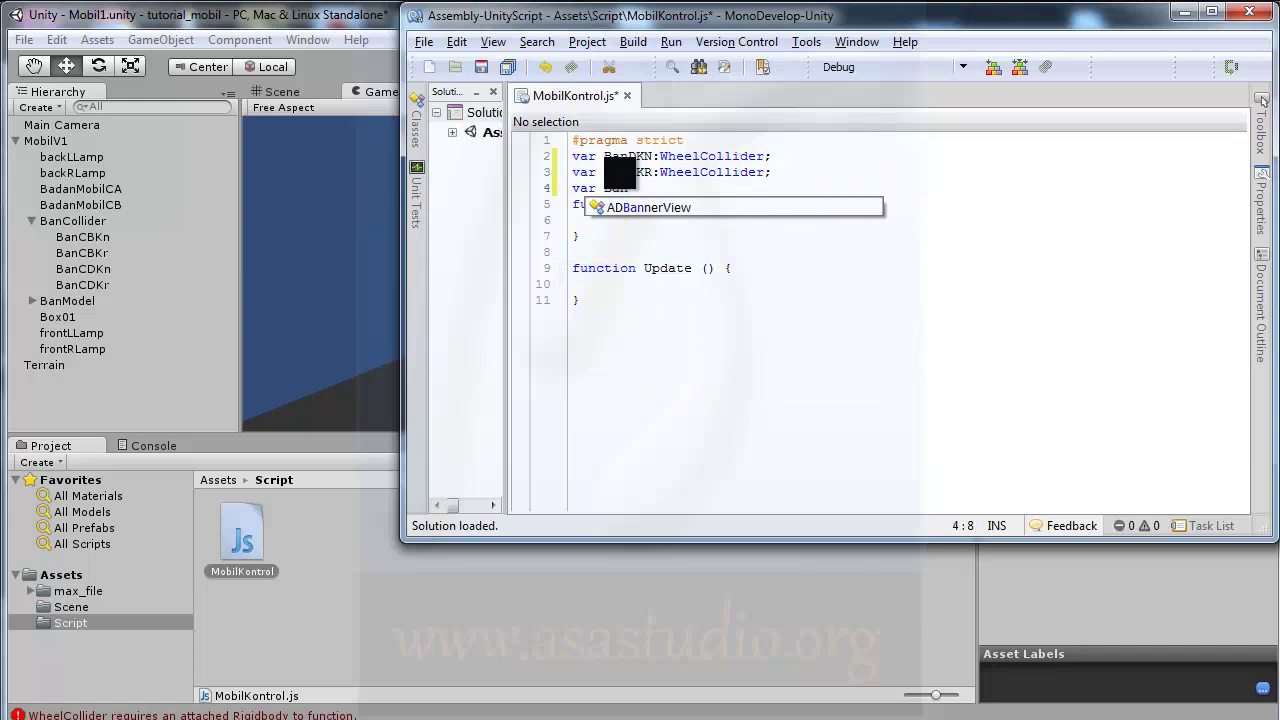
pyautogui.write('CKN')
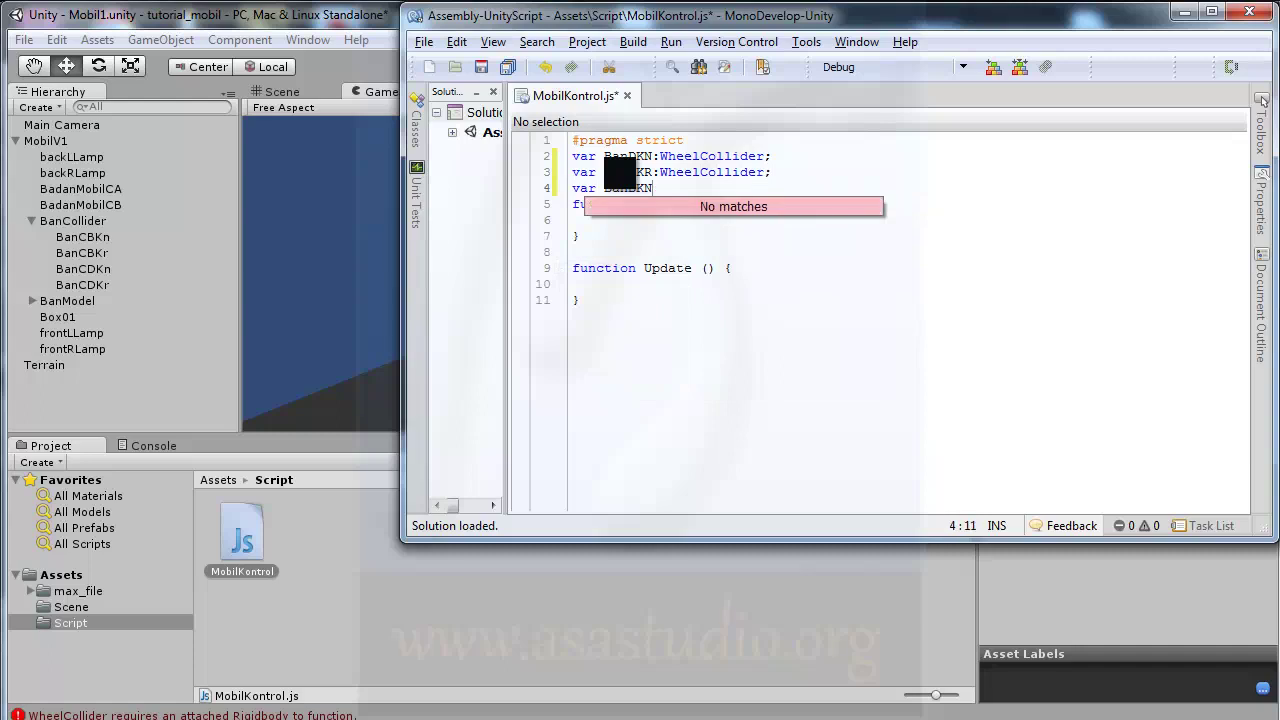
pyautogui.write(':')
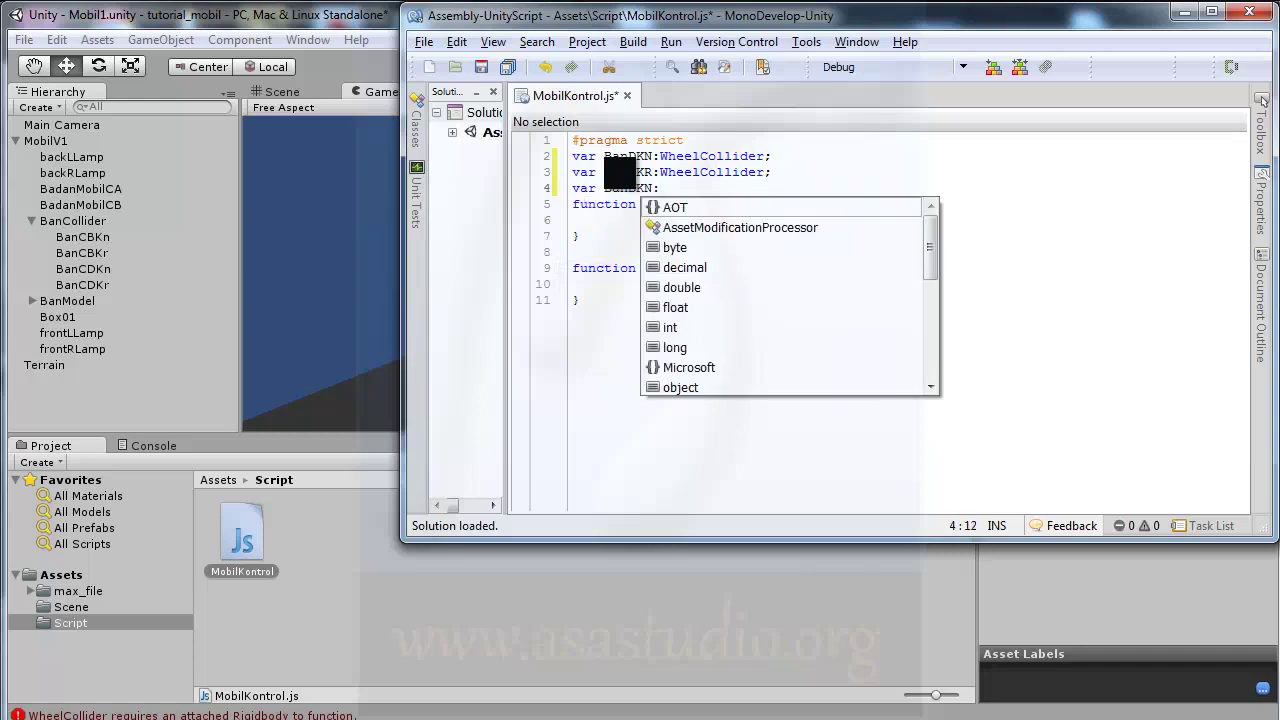
pyautogui.write('WheelCollider')
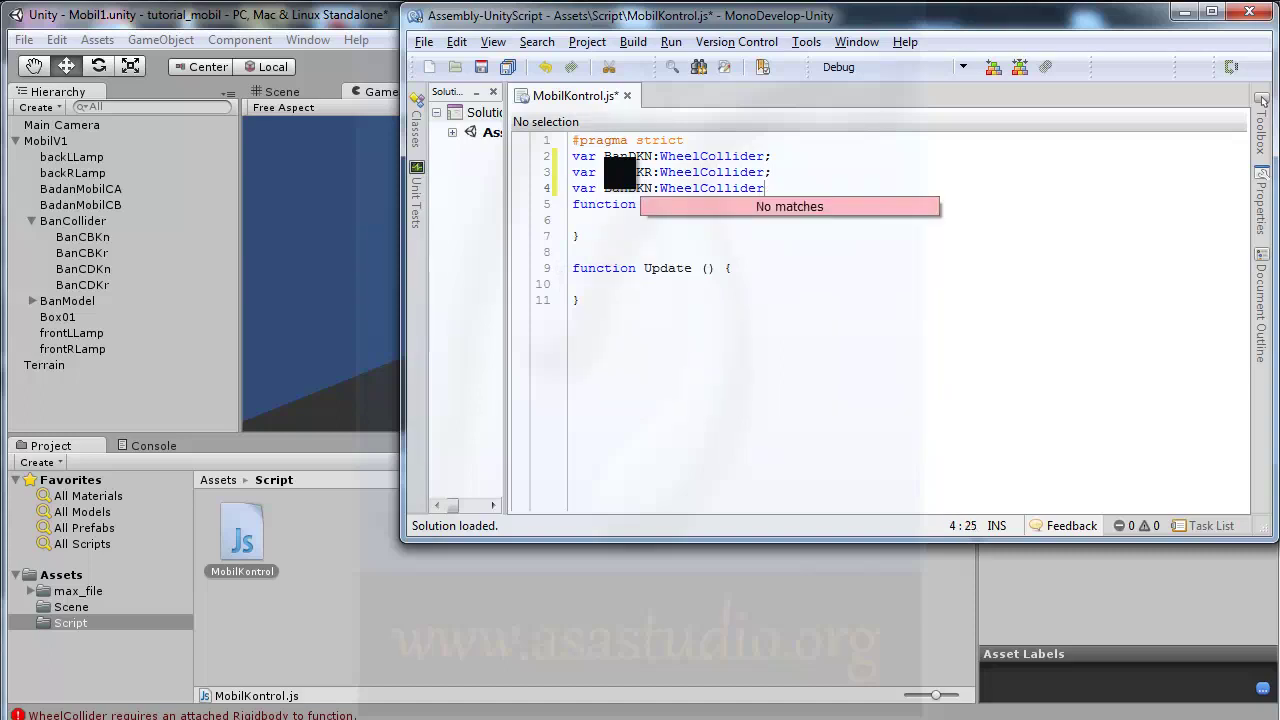
pyautogui.write(';')
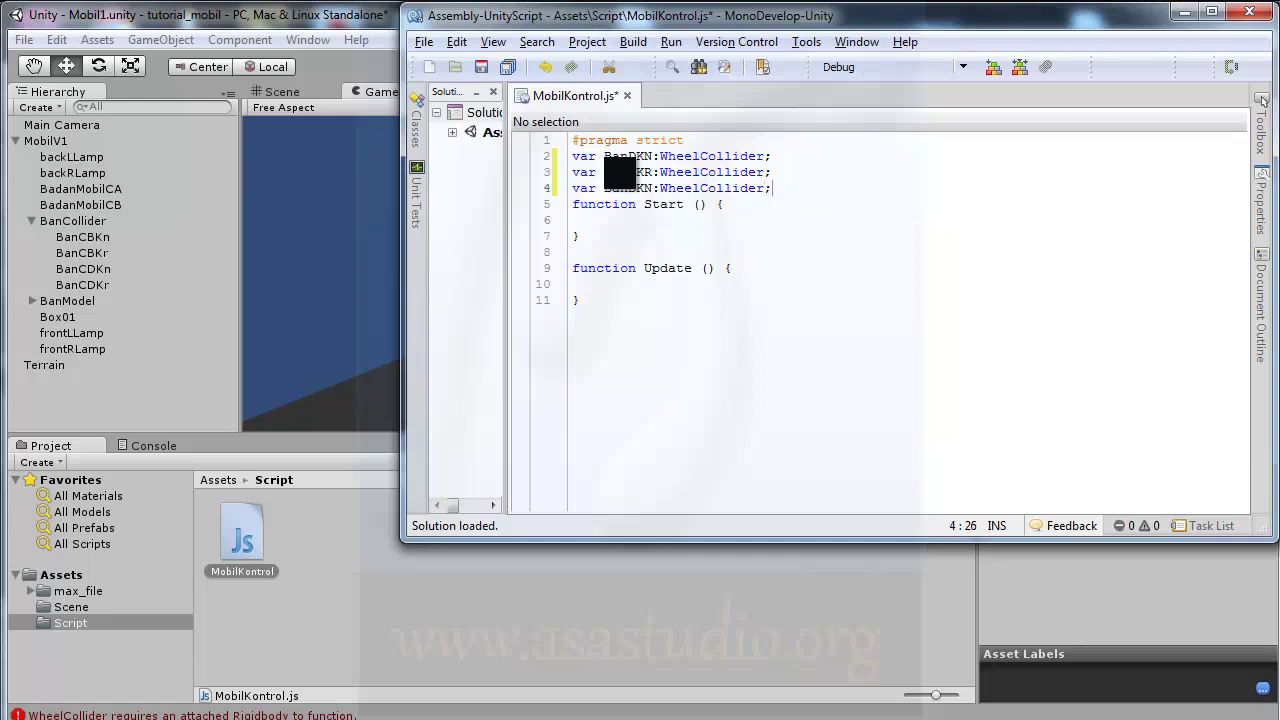
pyautogui.press('Return')
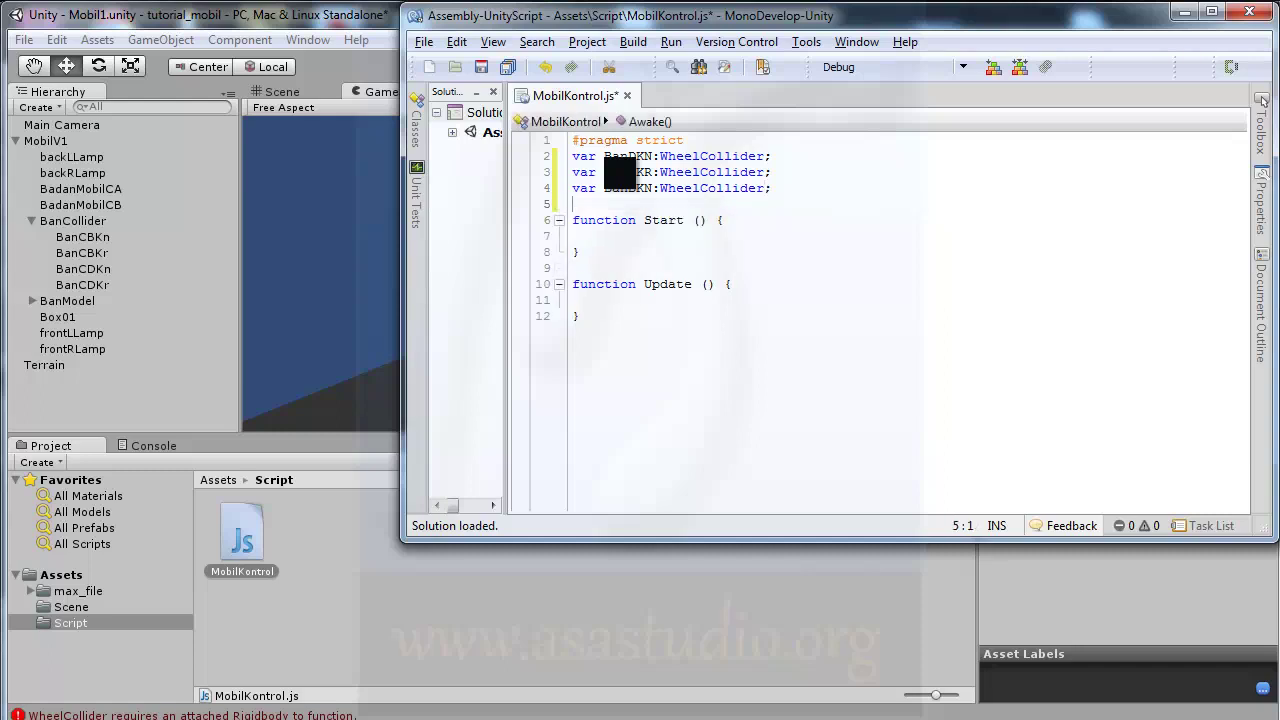
pyautogui.write('var B')
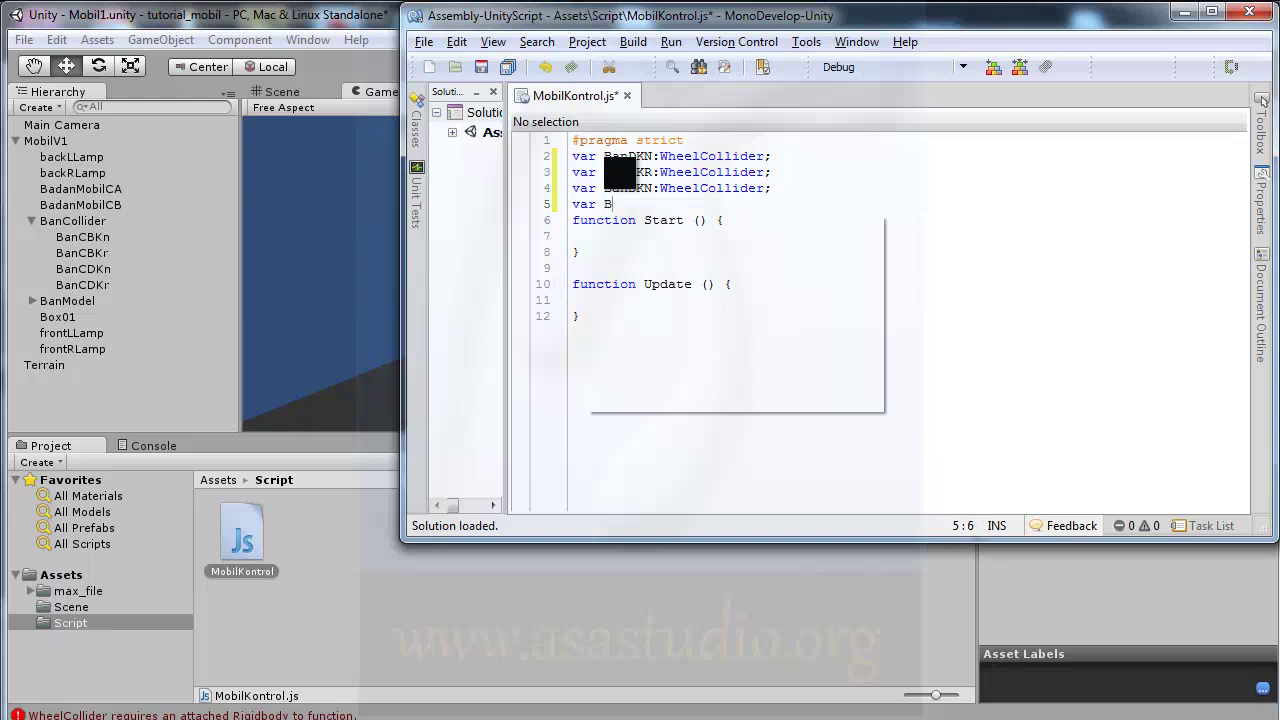
pyautogui.write('an')
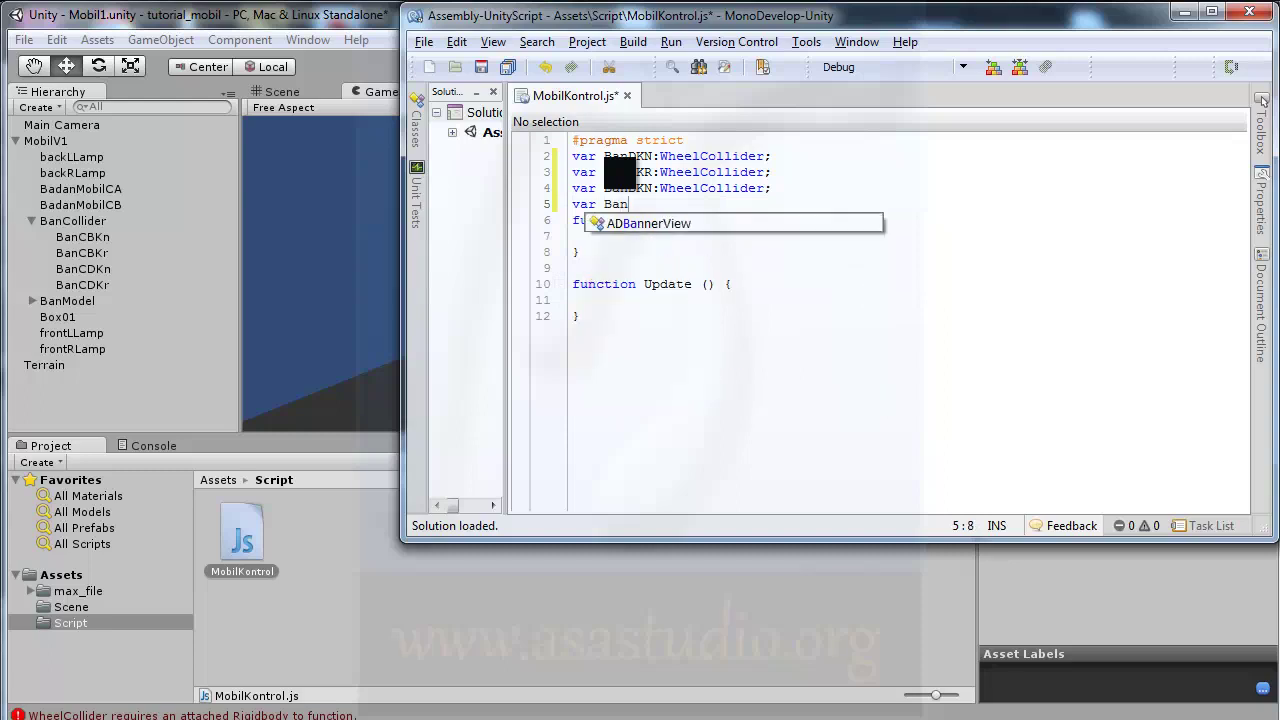
pyautogui.write('BKR')
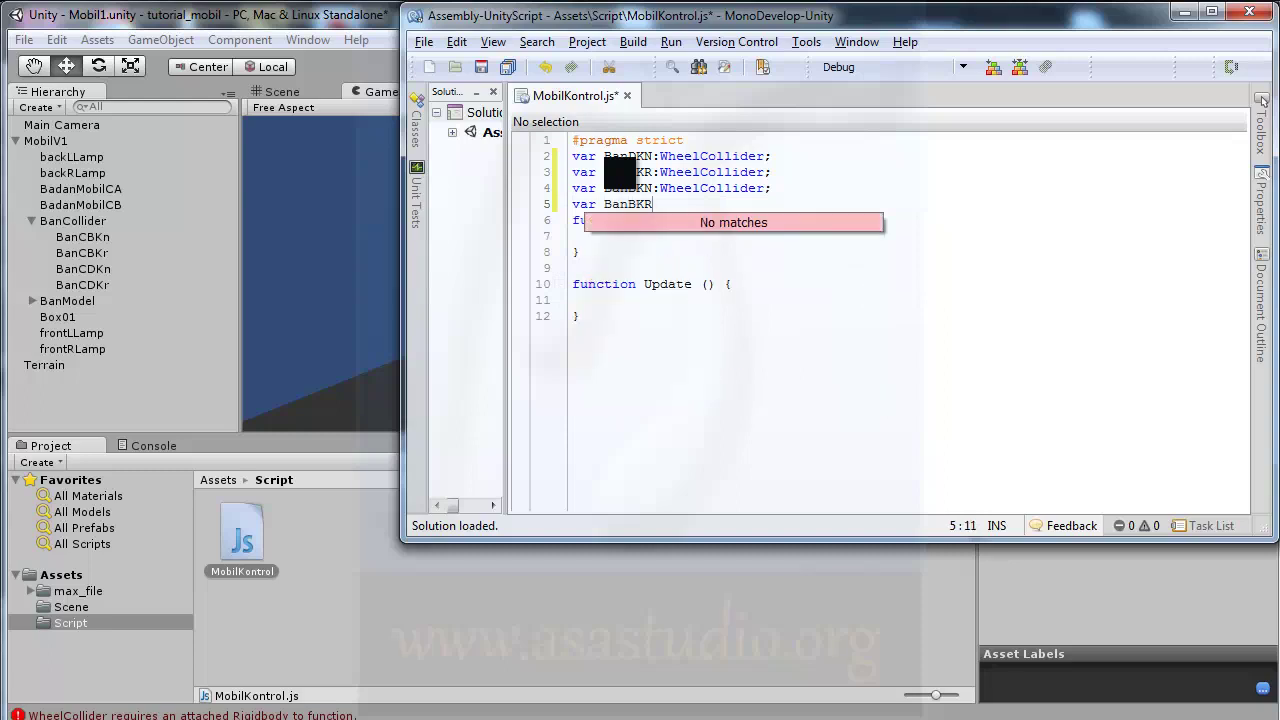
pyautogui.write(':')
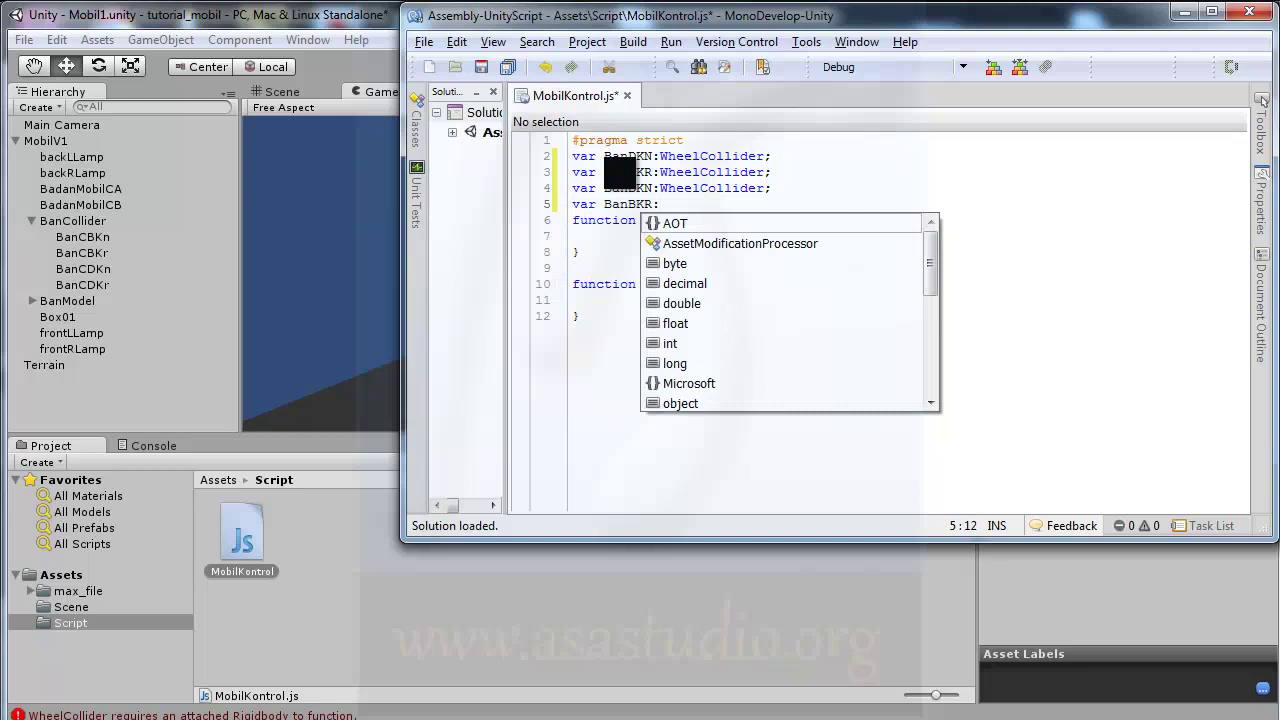
pyautogui.write('Wh')
pyautogui.write('eel')
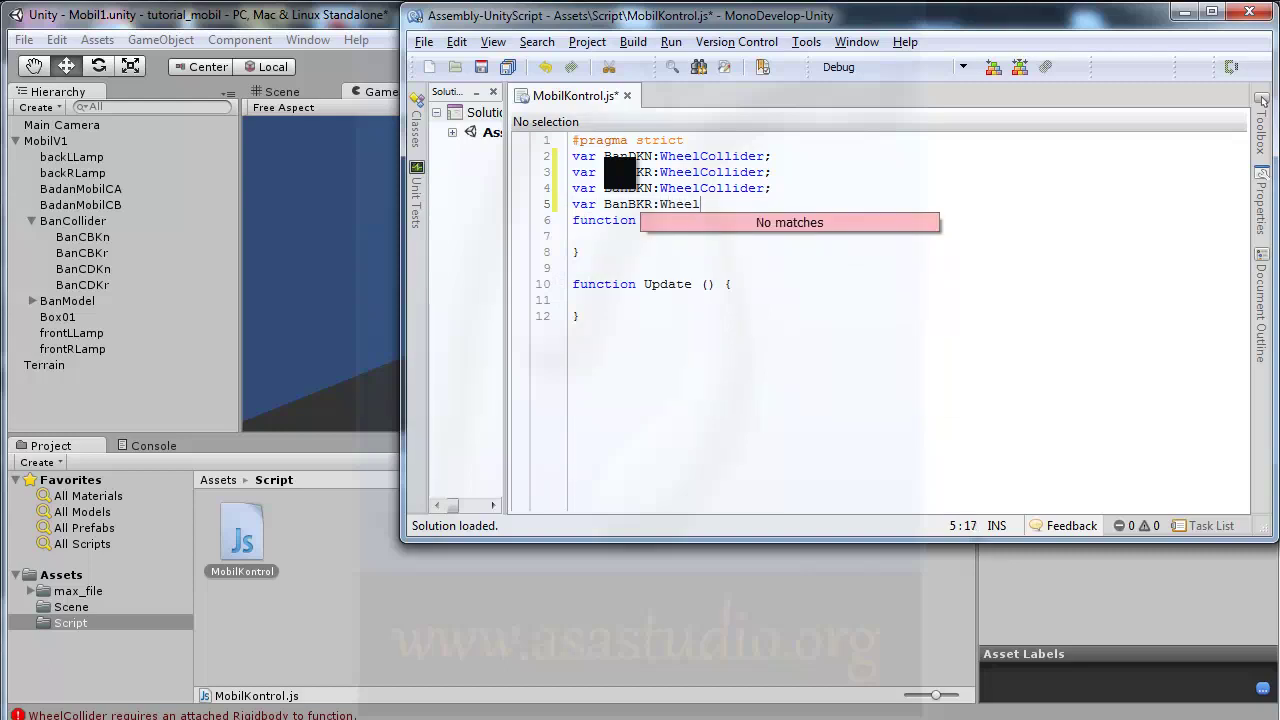
pyautogui.write('Collider;')
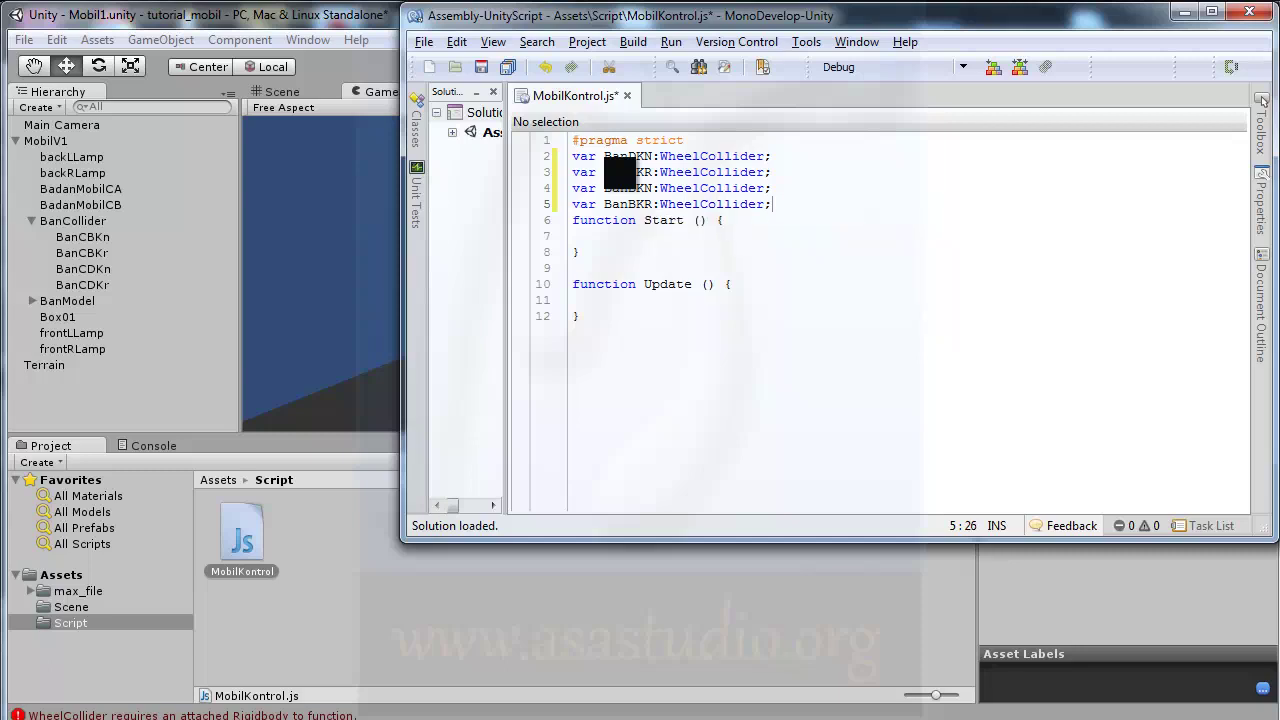
pyautogui.click(489, 64)
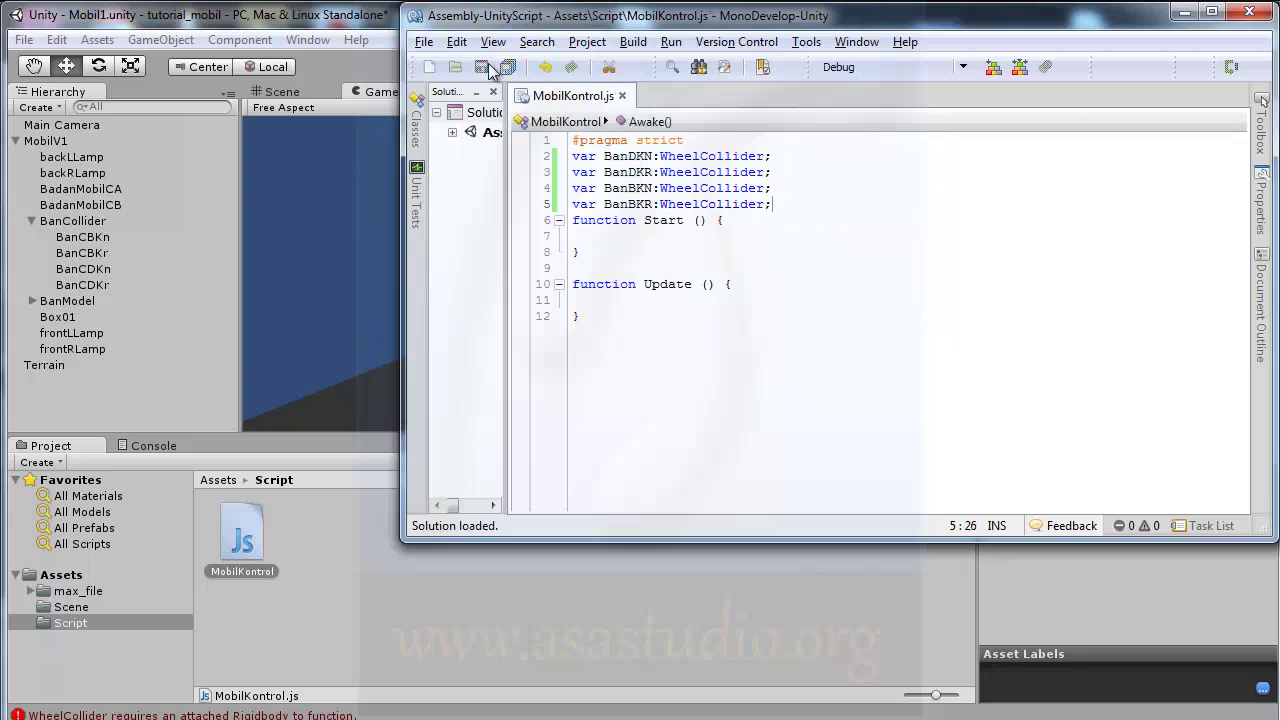
# Select MobilV1 in Unity and pick Mobil Kontrol from Add Component > Scripts.
pyautogui.click(358, 157)
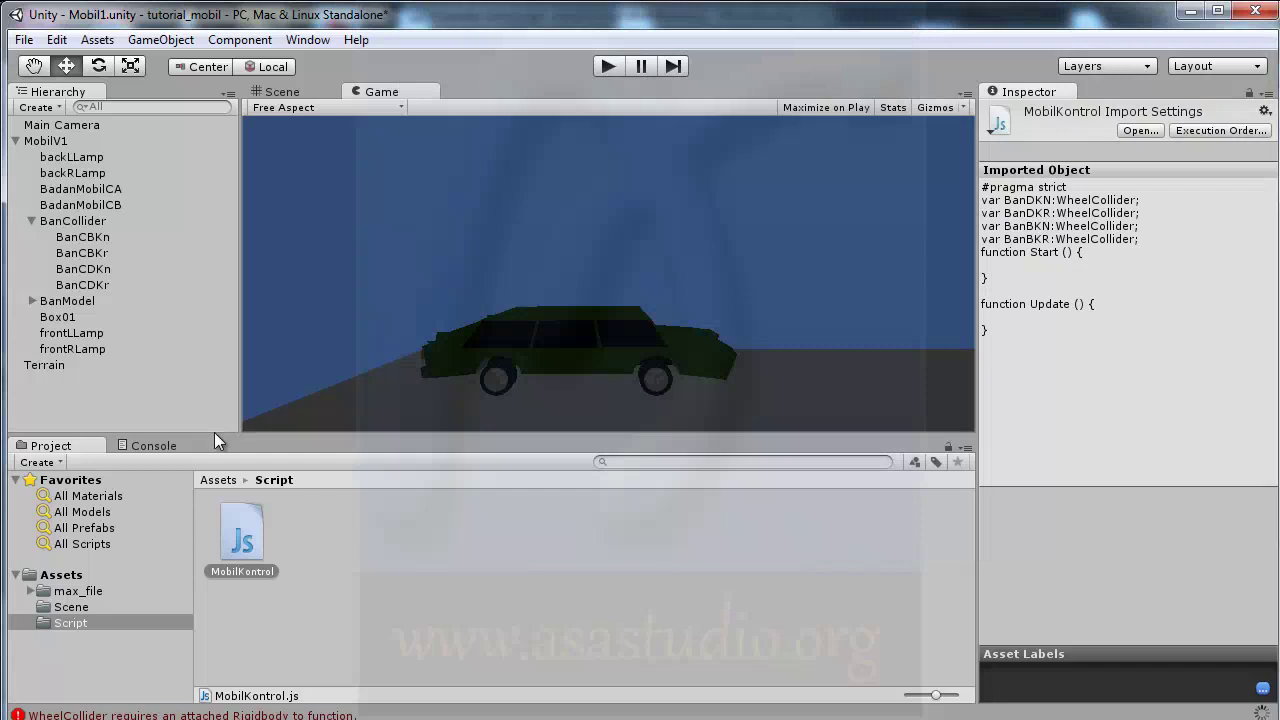
pyautogui.click(46, 142)
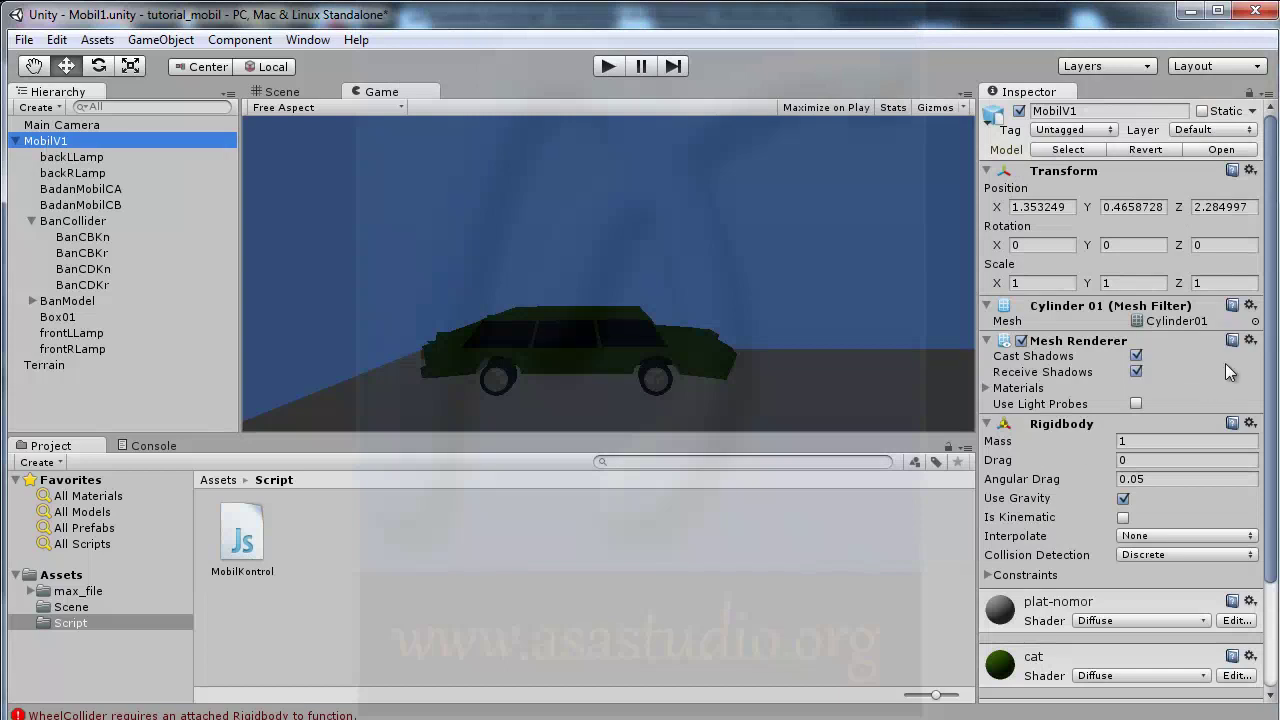
pyautogui.moveTo(1268, 350); pyautogui.dragTo(1268, 455)
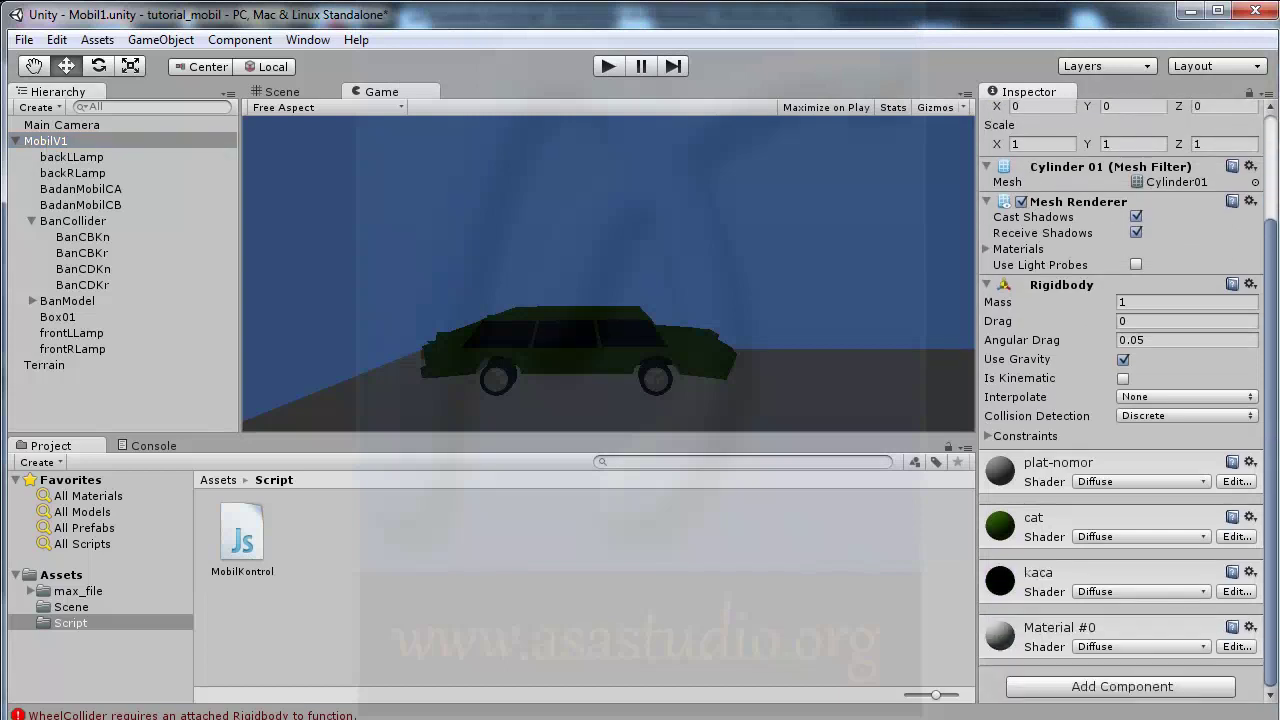
pyautogui.click(1095, 690)
pyautogui.click(1076, 565)
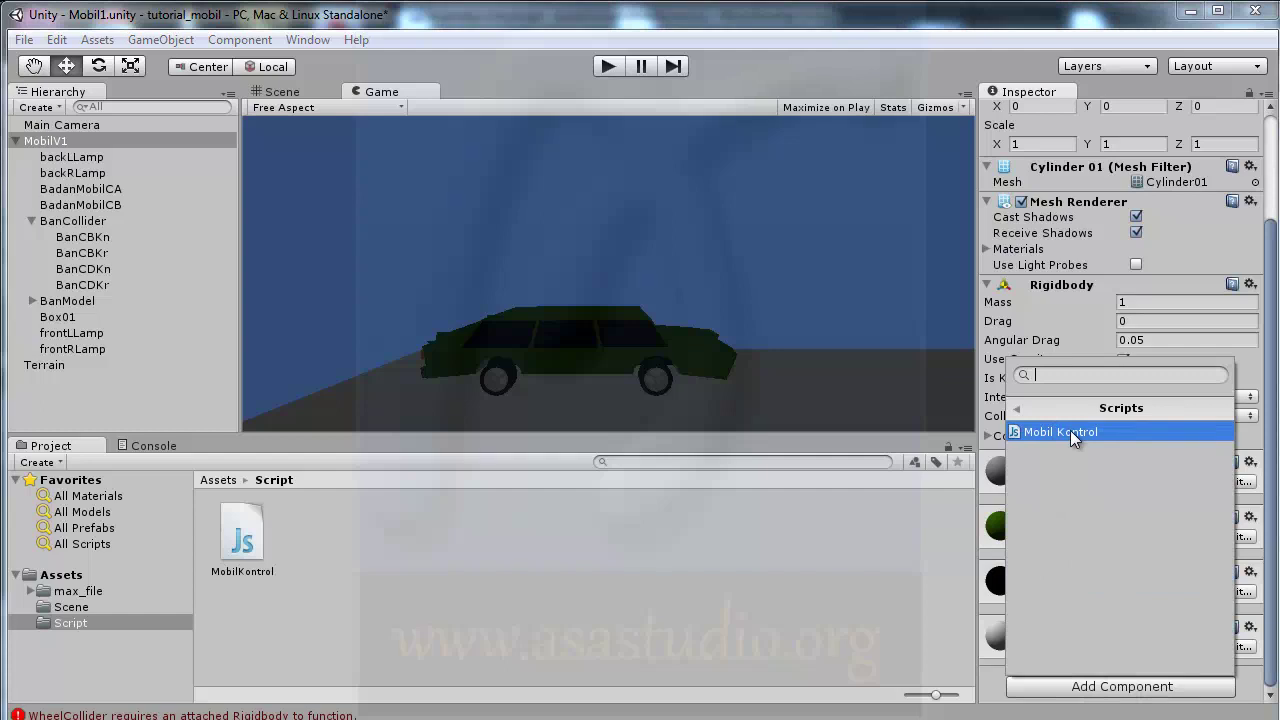
pyautogui.click(1070, 431)
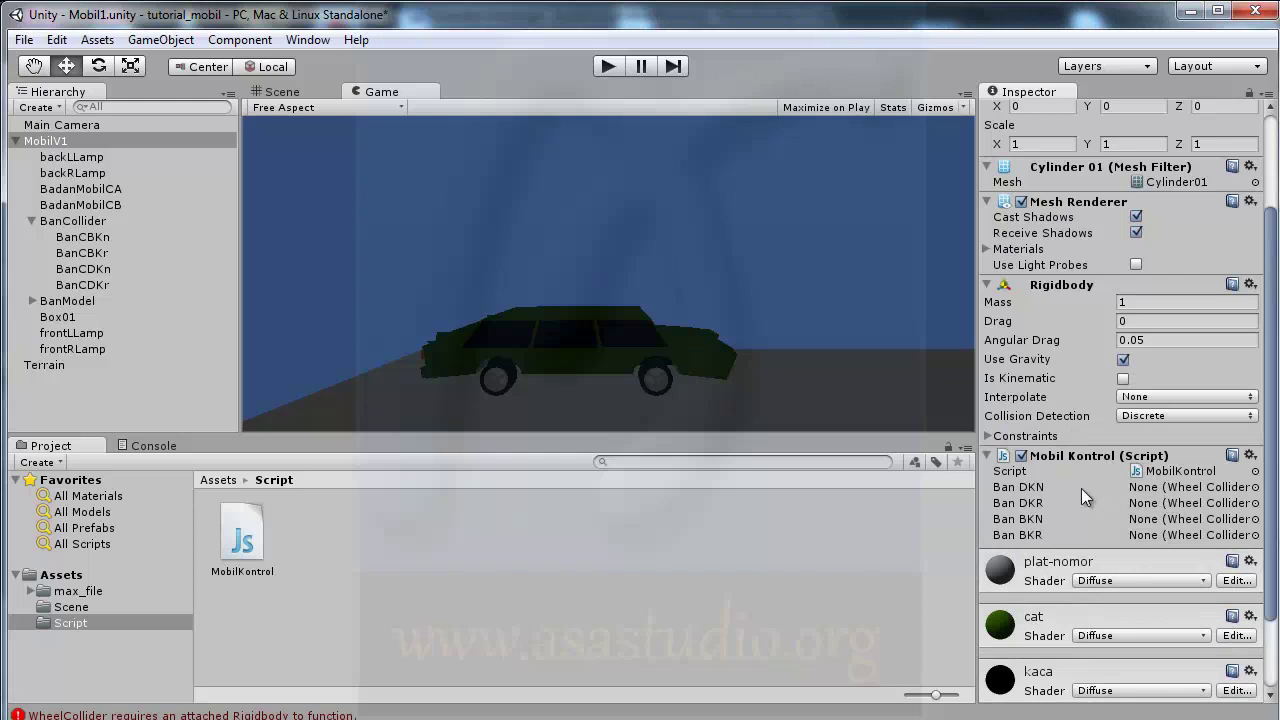
# Assign BanCDKn to Ban DKN and BanCDKr to Ban DKR on the script.
pyautogui.click(75, 273)
pyautogui.moveTo(75, 273); pyautogui.dragTo(1035, 490)
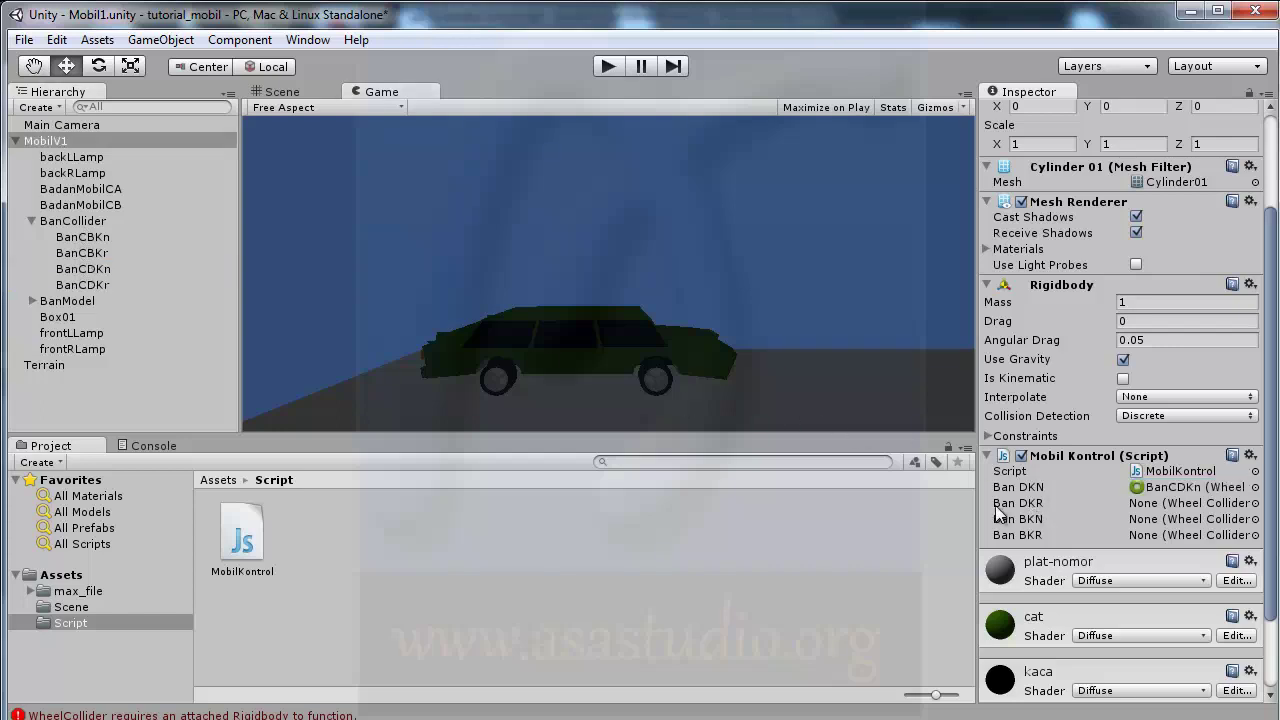
pyautogui.click(79, 287)
pyautogui.moveTo(79, 287); pyautogui.dragTo(1033, 505)
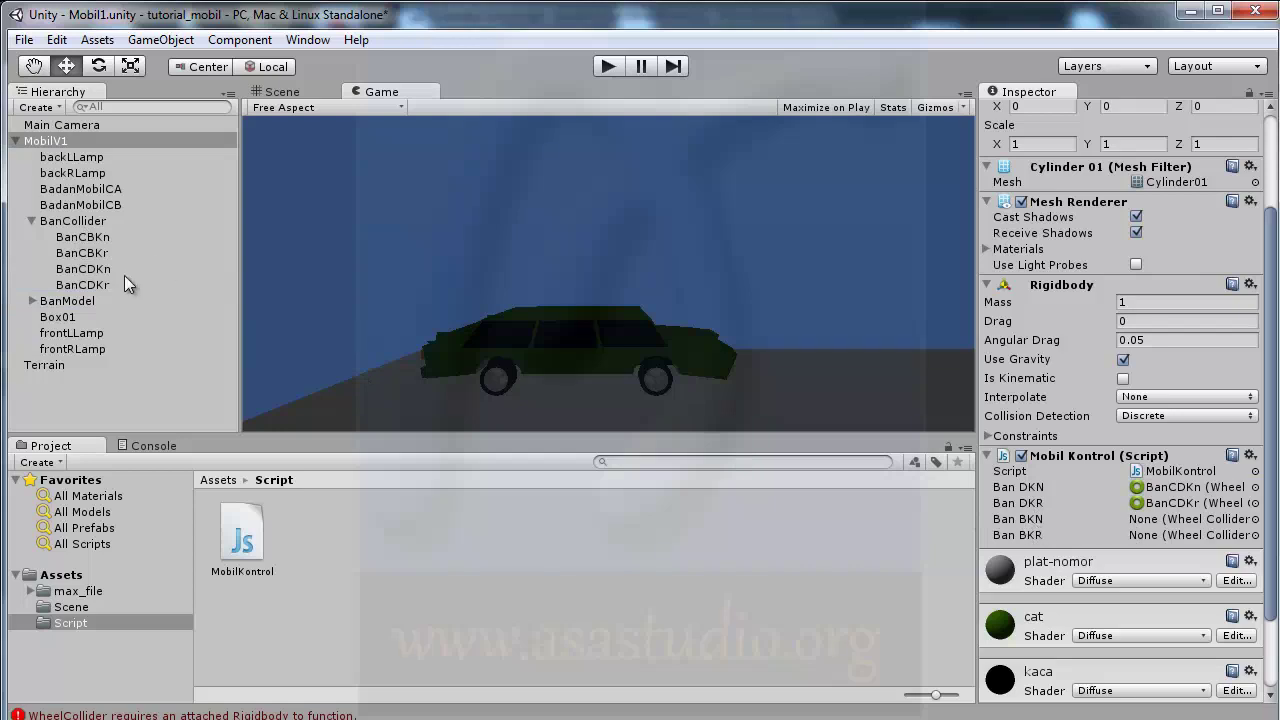
# Assign BanCBKn to Ban BKN and BanCBKr to Ban BKR, then run and stop play mode.
pyautogui.moveTo(78, 243); pyautogui.dragTo(1018, 525)
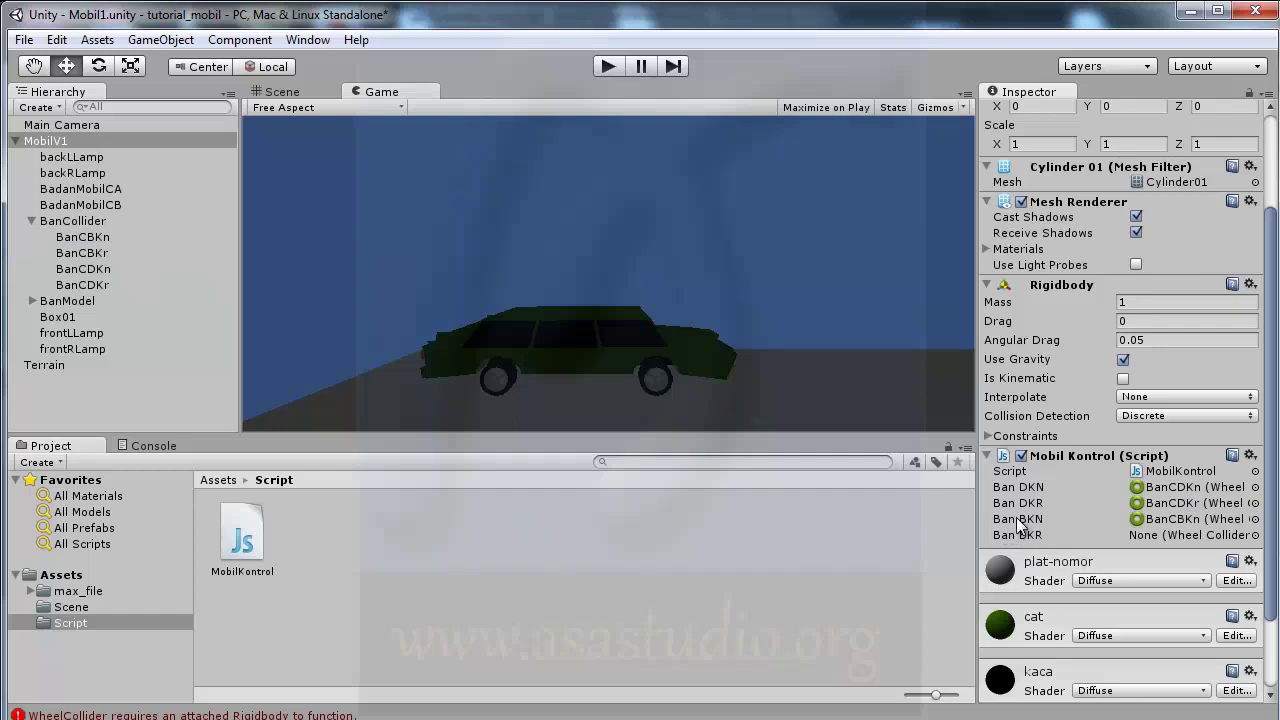
pyautogui.click(78, 258)
pyautogui.moveTo(78, 262); pyautogui.dragTo(1018, 538)
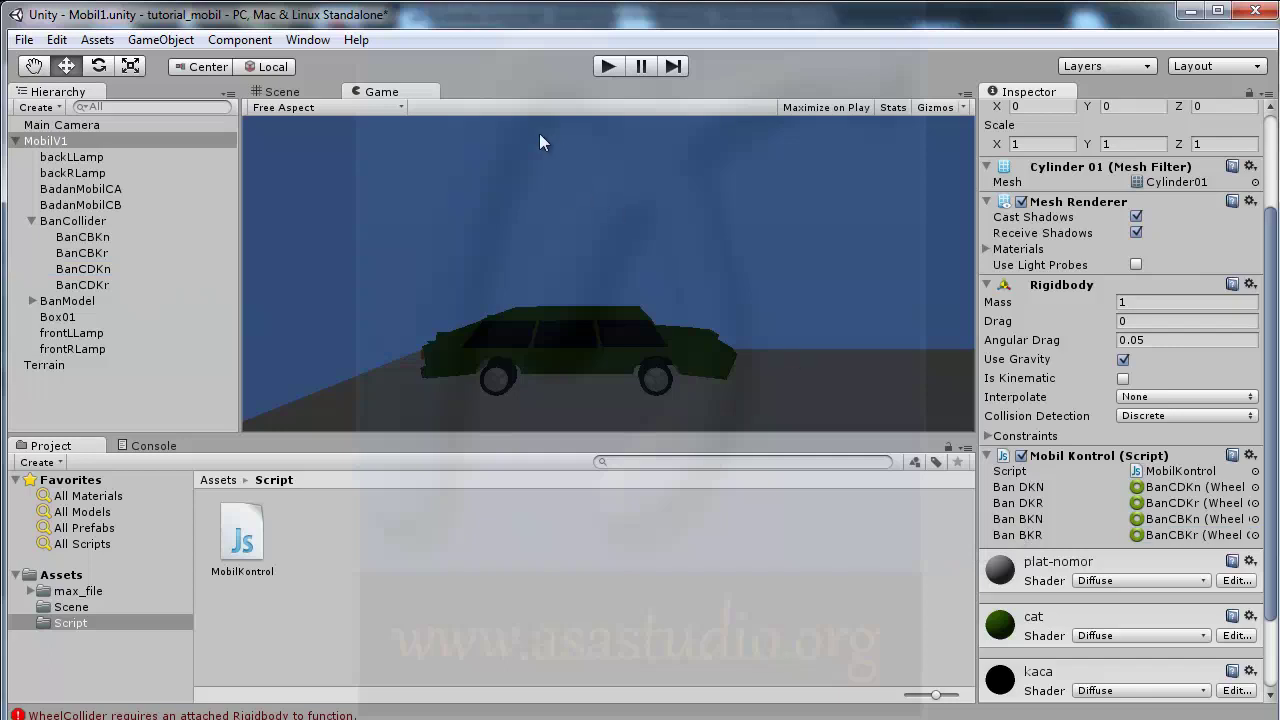
pyautogui.click(606, 66)
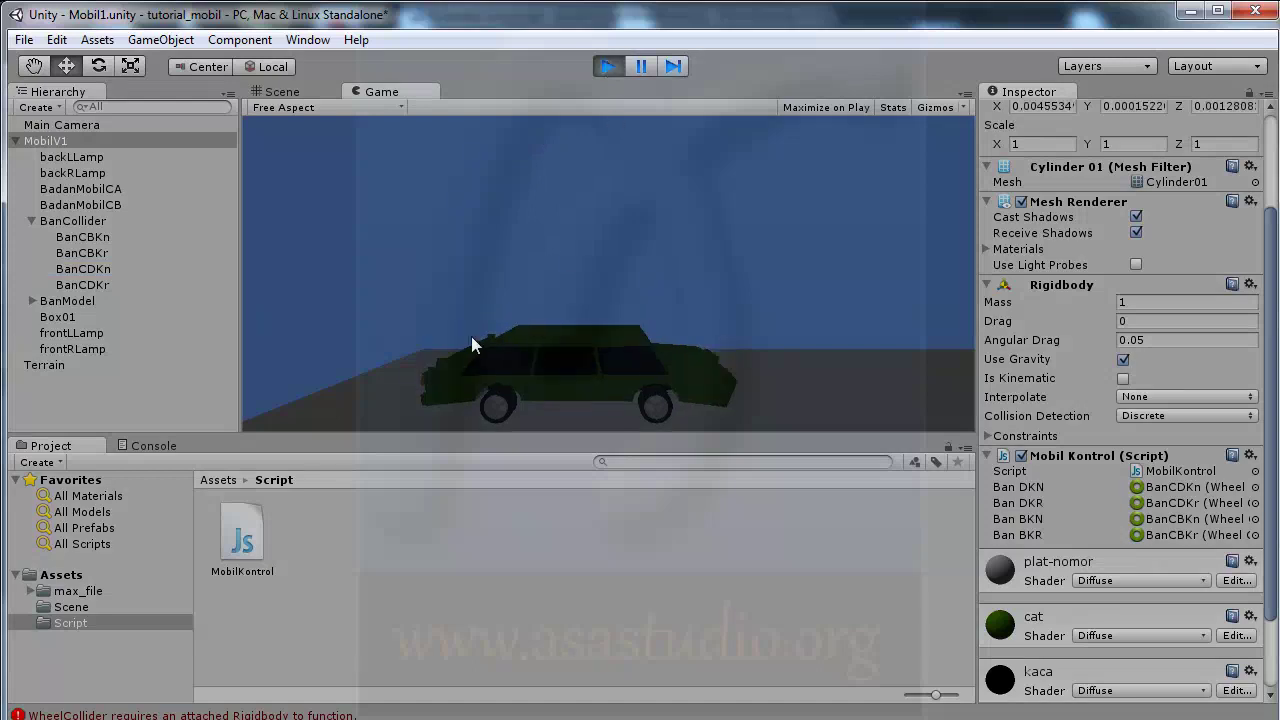
pyautogui.click(608, 66)
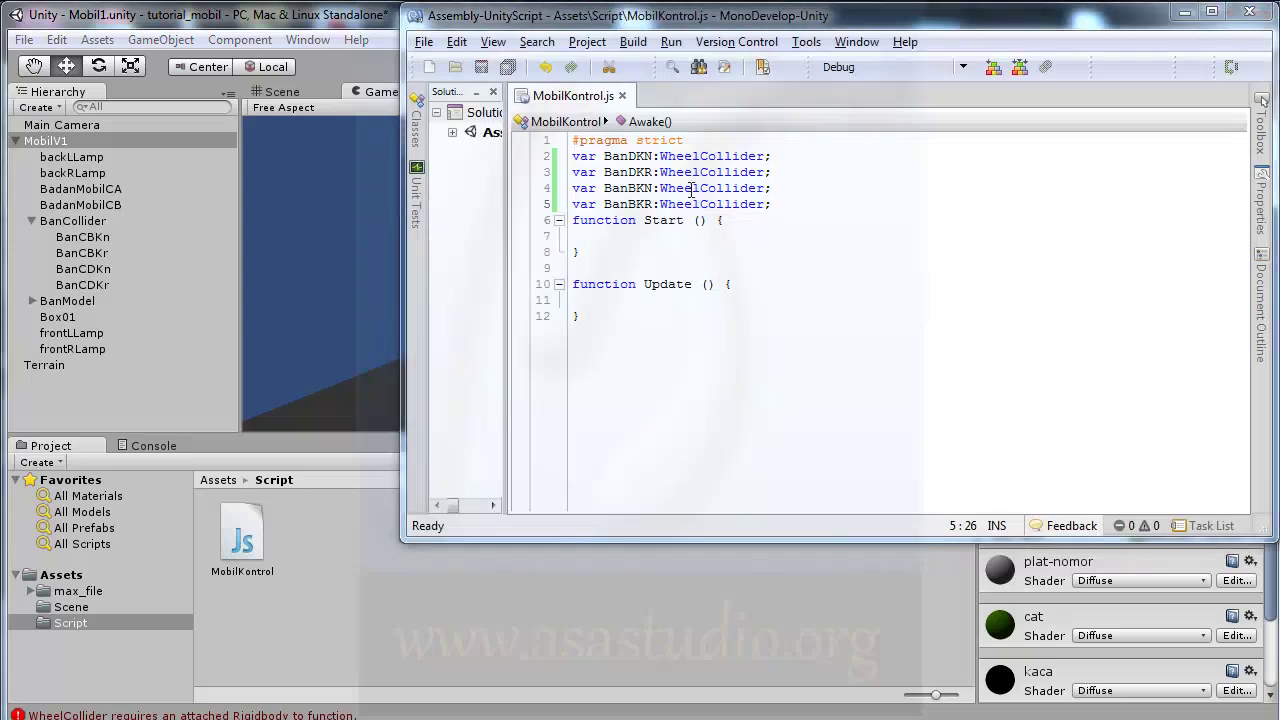
# In Update, write BanBKN.motorTorque = 20 using autocomplete and save the script.
pyautogui.click(627, 300)
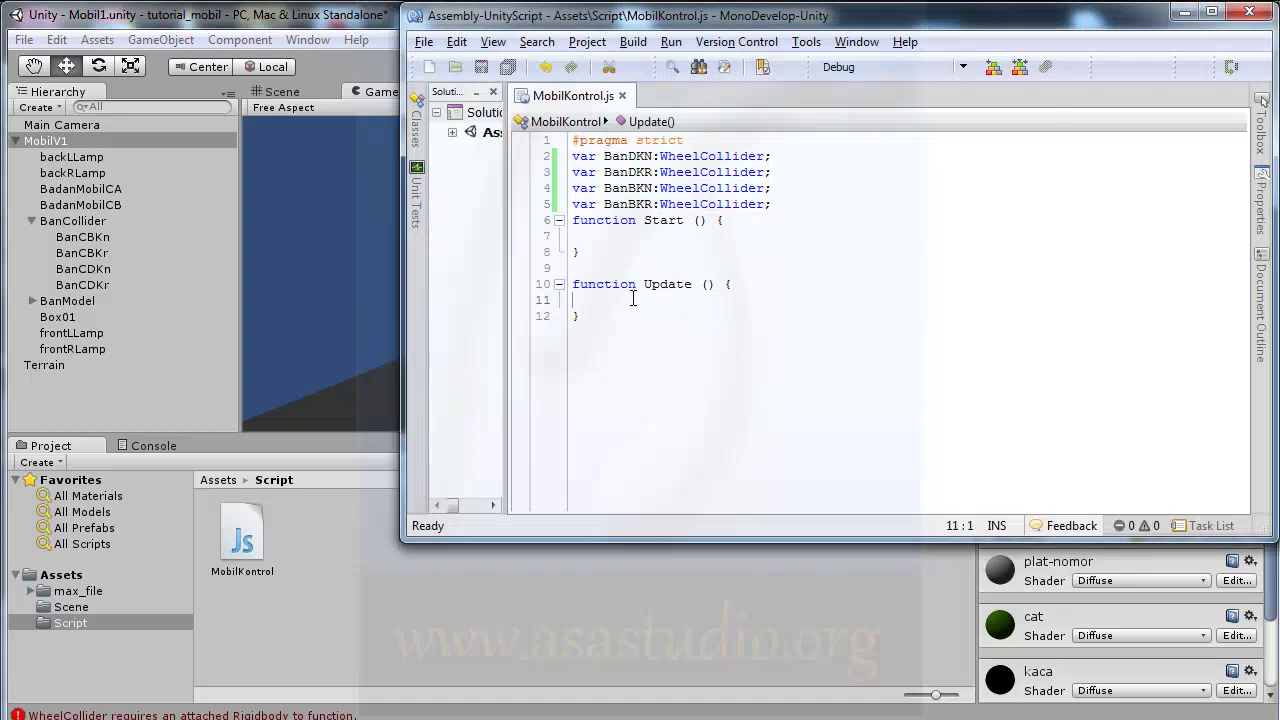
pyautogui.press('Tab')
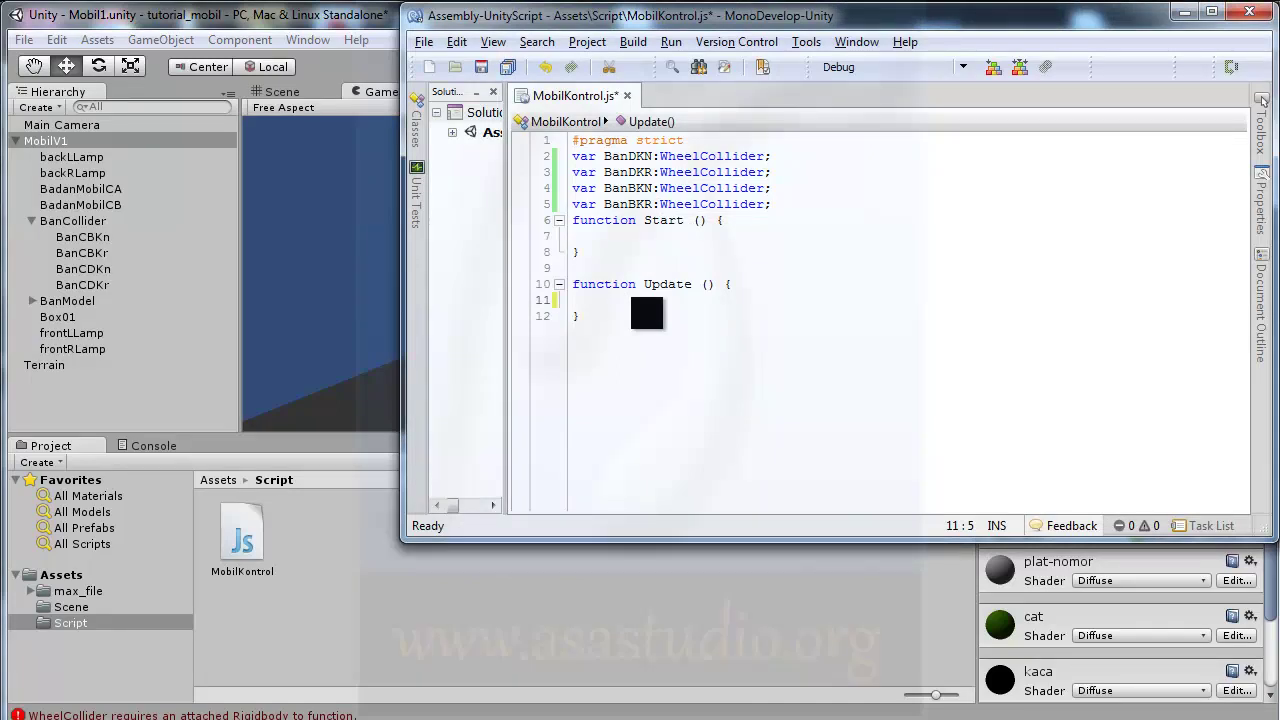
pyautogui.write('Ba')
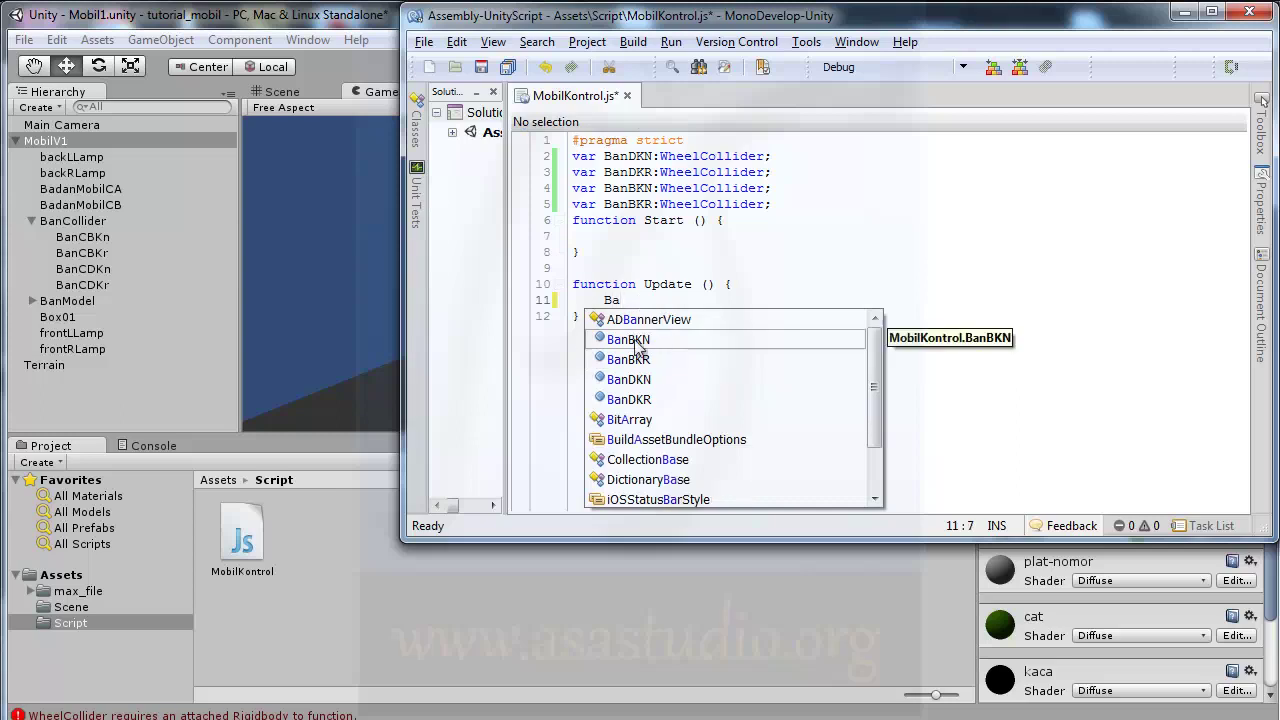
pyautogui.doubleClick(636, 346)
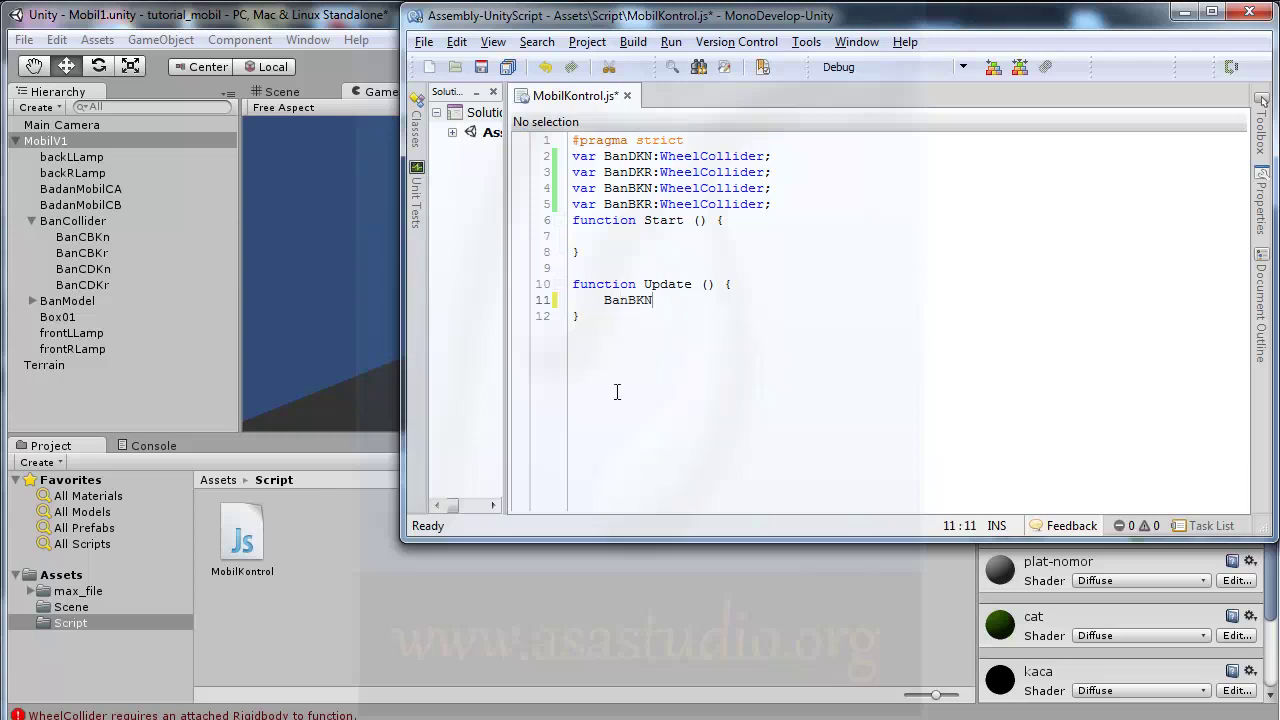
pyautogui.write('.')
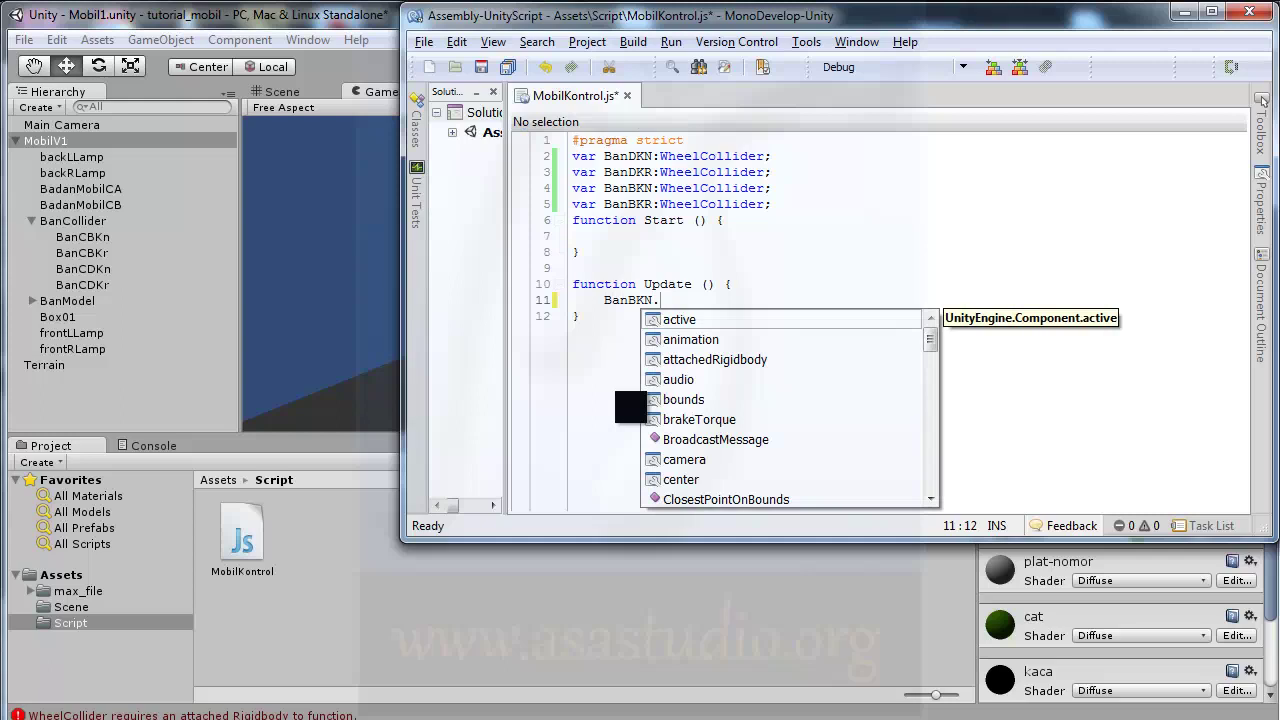
pyautogui.write('mo')
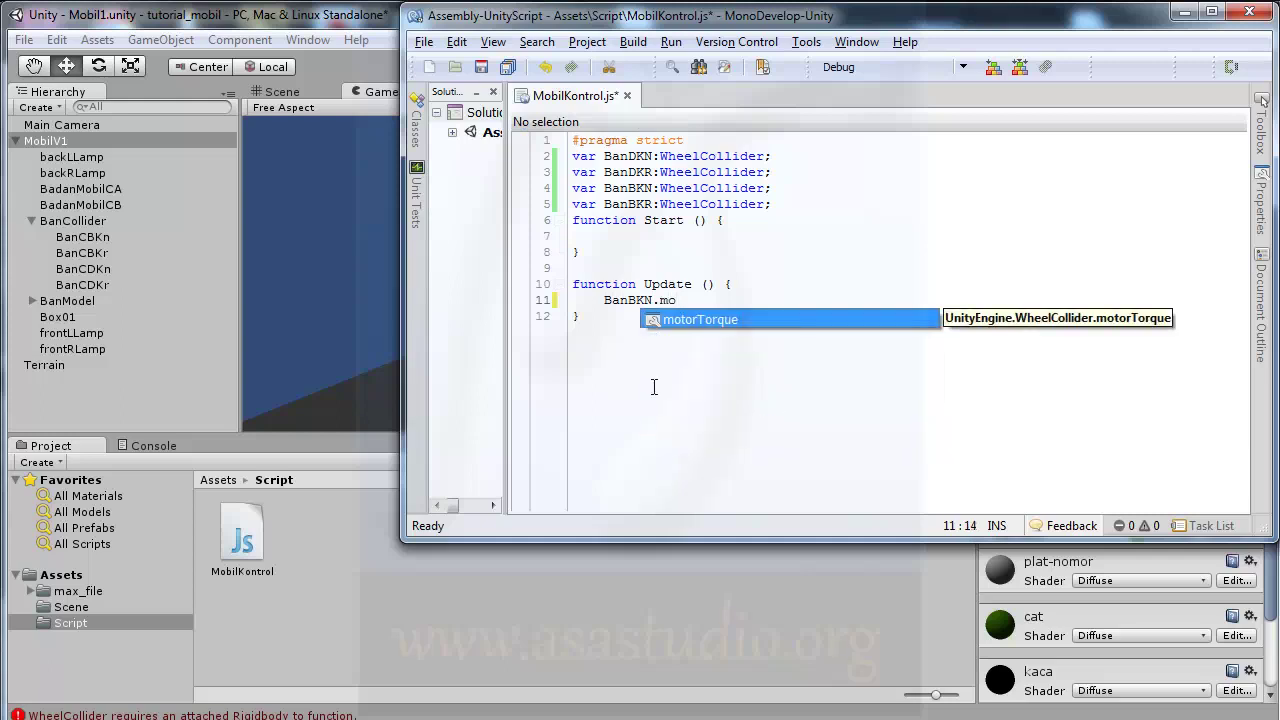
pyautogui.doubleClick(716, 320)
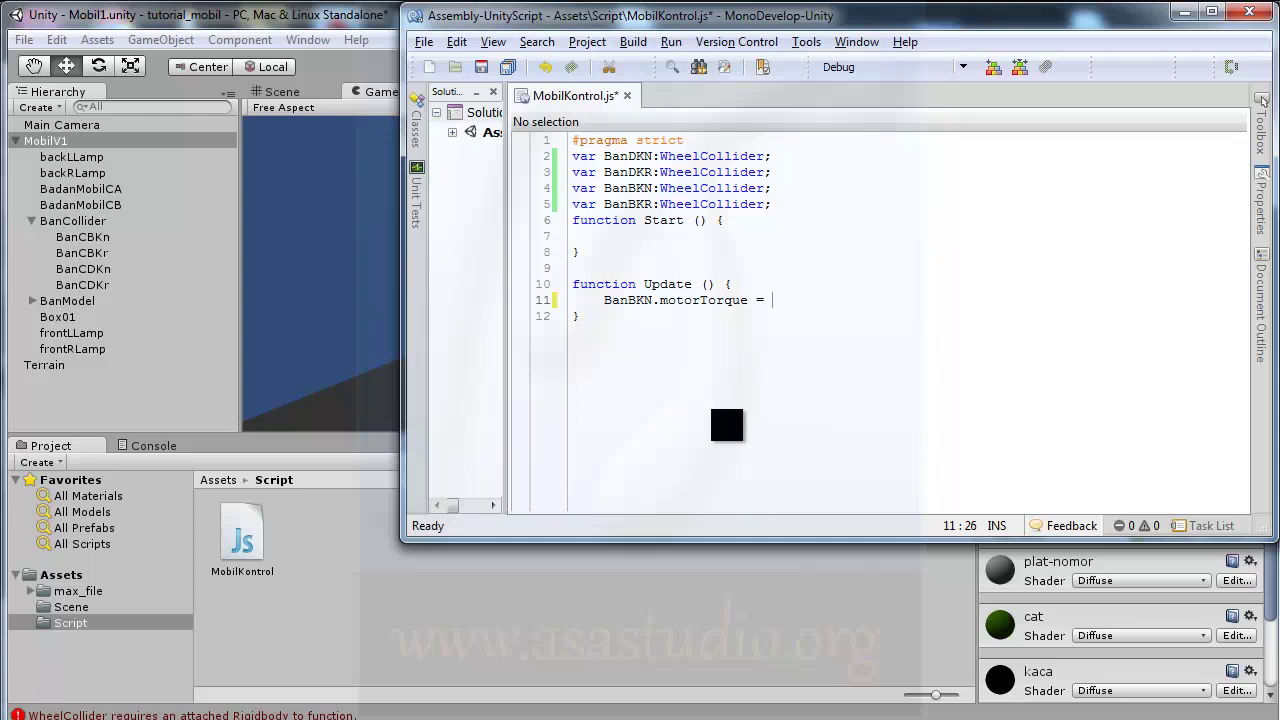
pyautogui.write('20;')
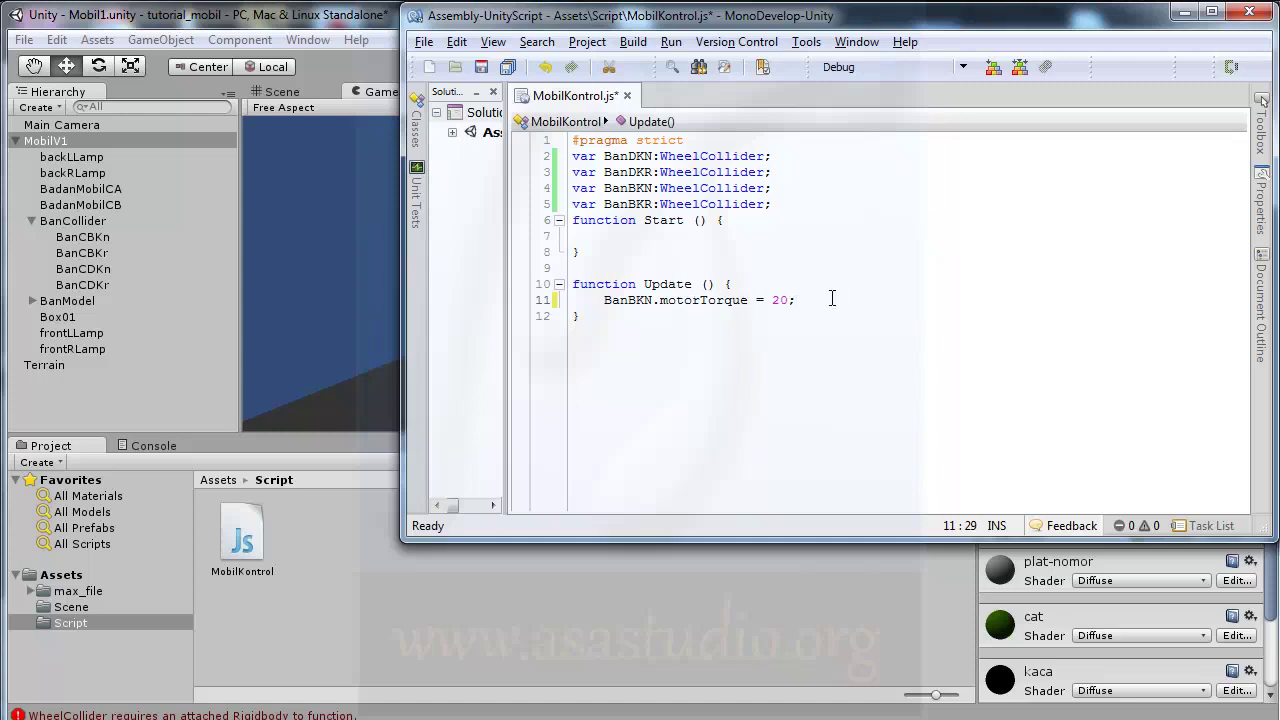
pyautogui.click(507, 66)
pyautogui.click(388, 24)
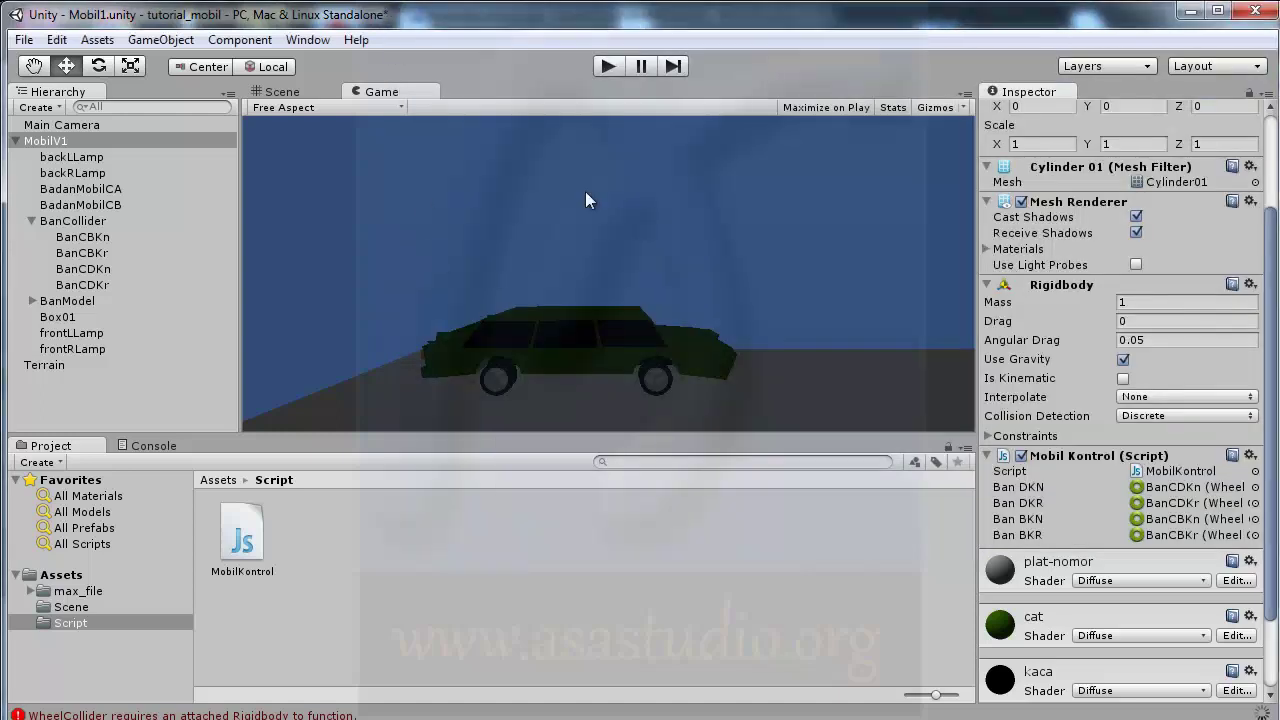
pyautogui.click(610, 66)
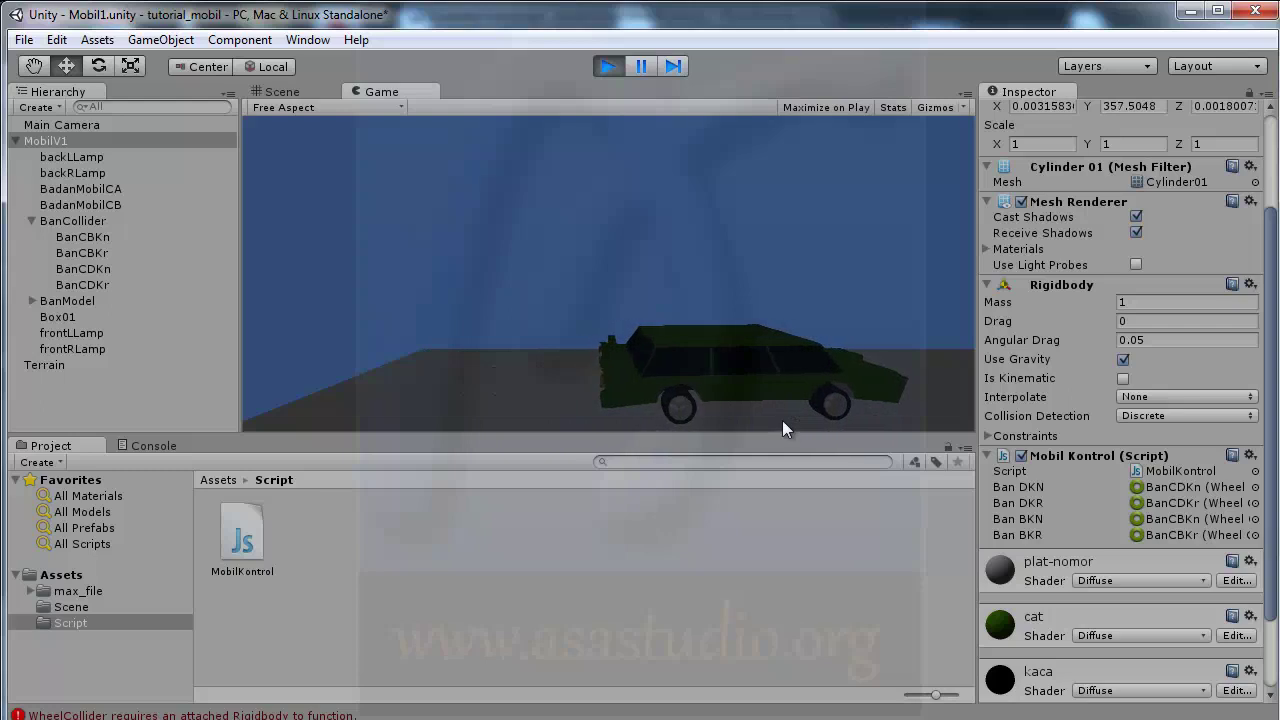
pyautogui.click(318, 88)
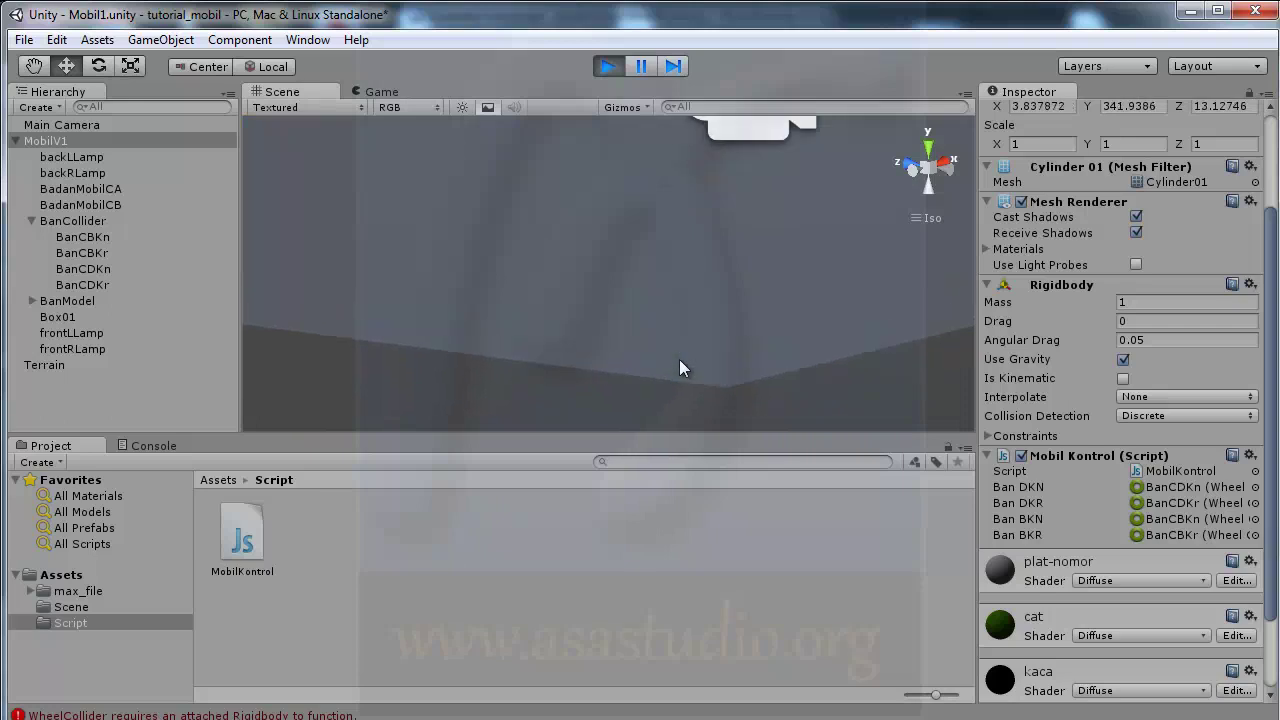
pyautogui.doubleClick(45, 141)
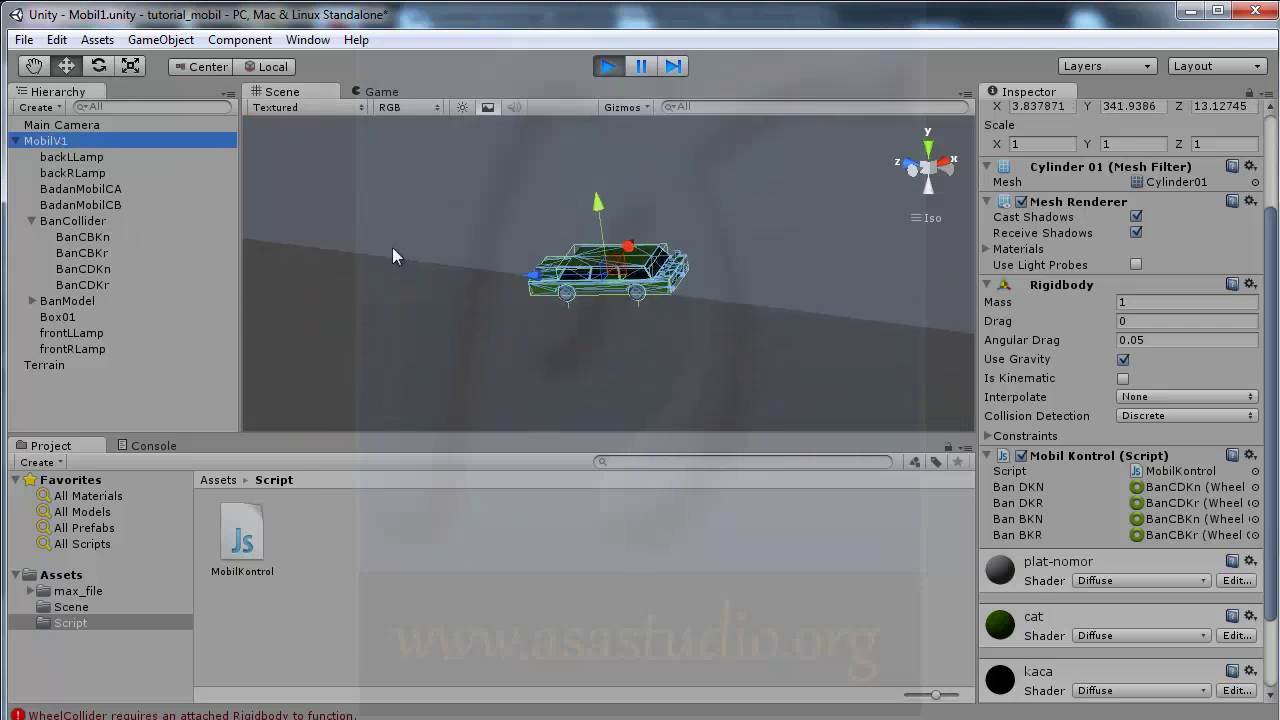
pyautogui.click(609, 66)
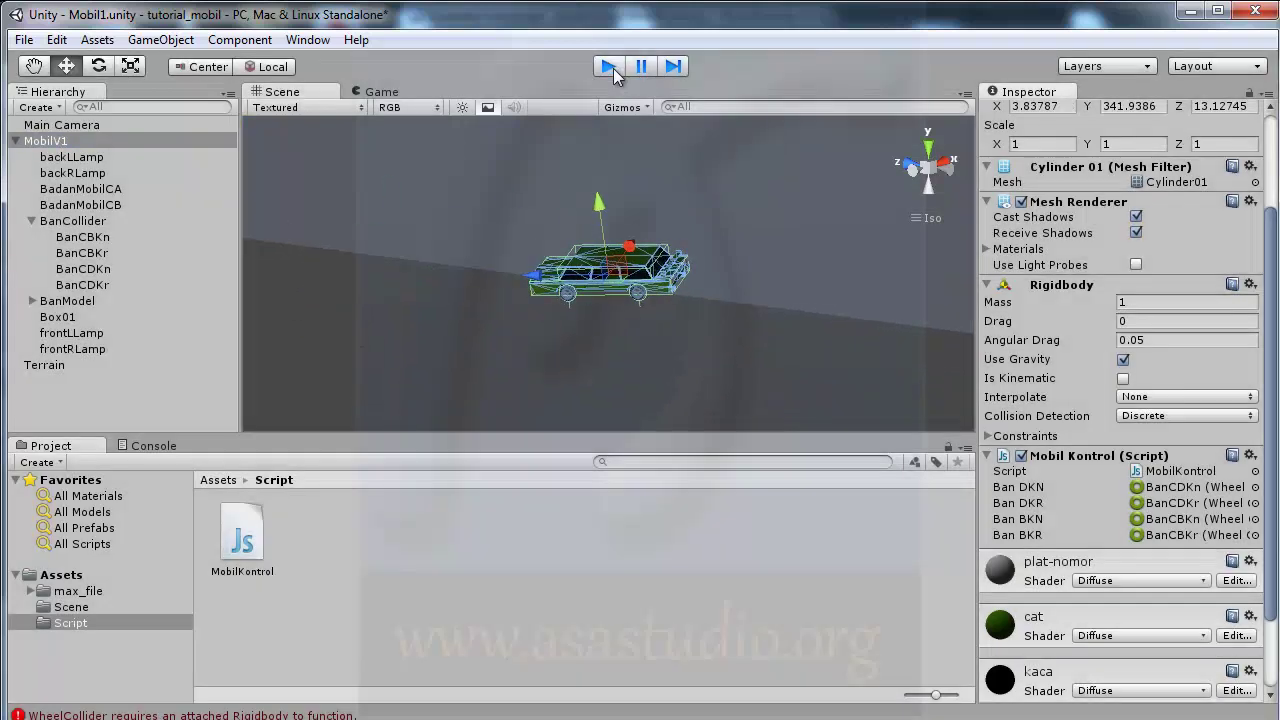
pyautogui.click(610, 66)
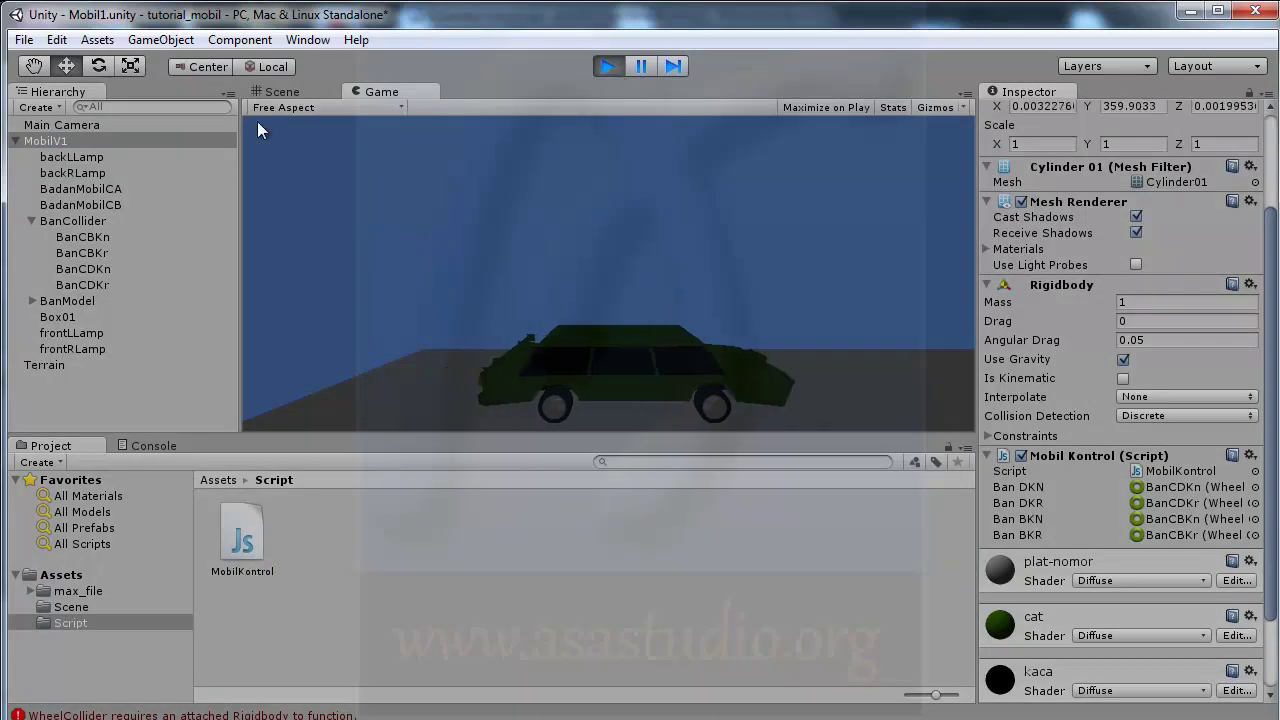
pyautogui.click(283, 88)
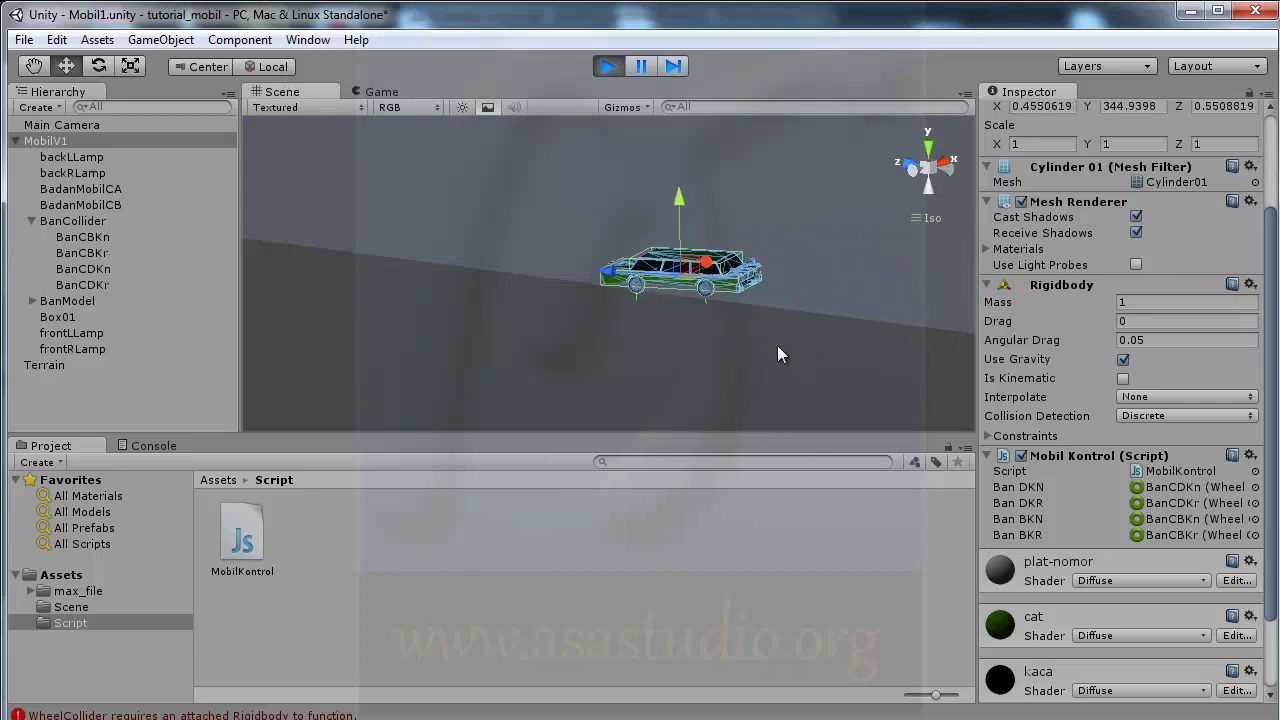
pyautogui.click(607, 67)
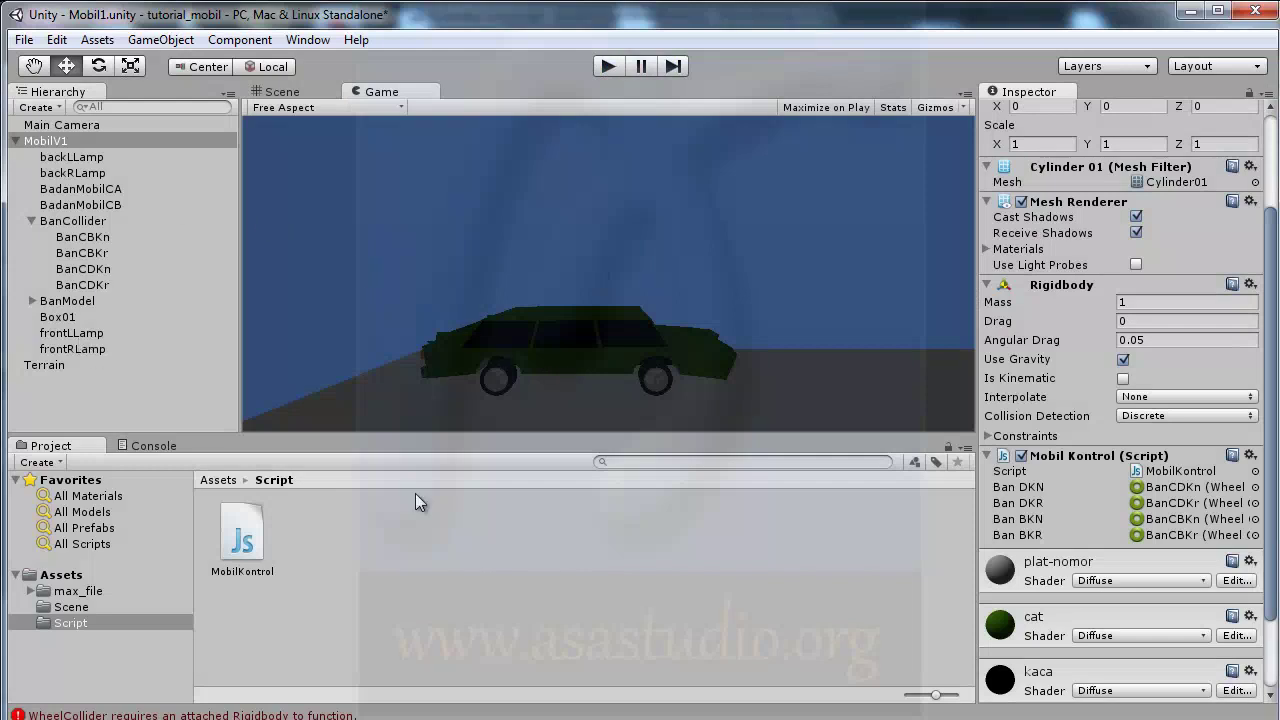
# Add a line in Update setting BanBKR.motorTorque = 20 and save the script.
pyautogui.hotkey('alt', 'Tab')
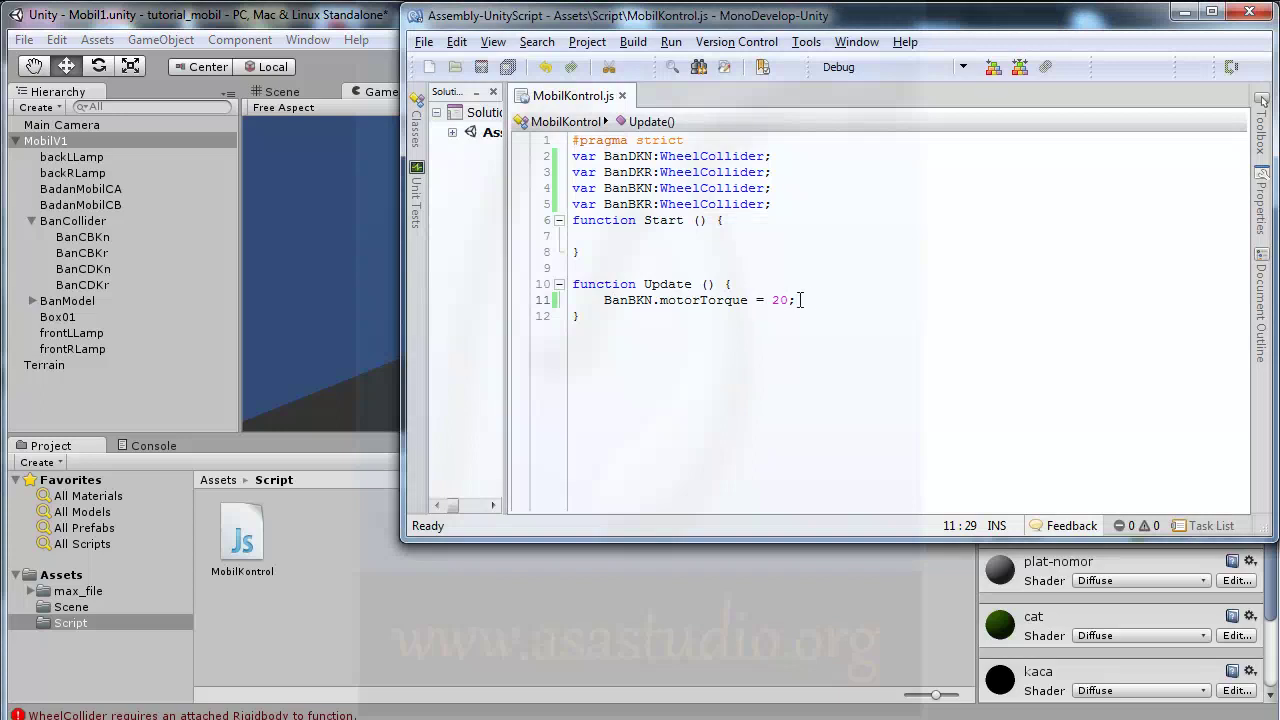
pyautogui.press('Return')
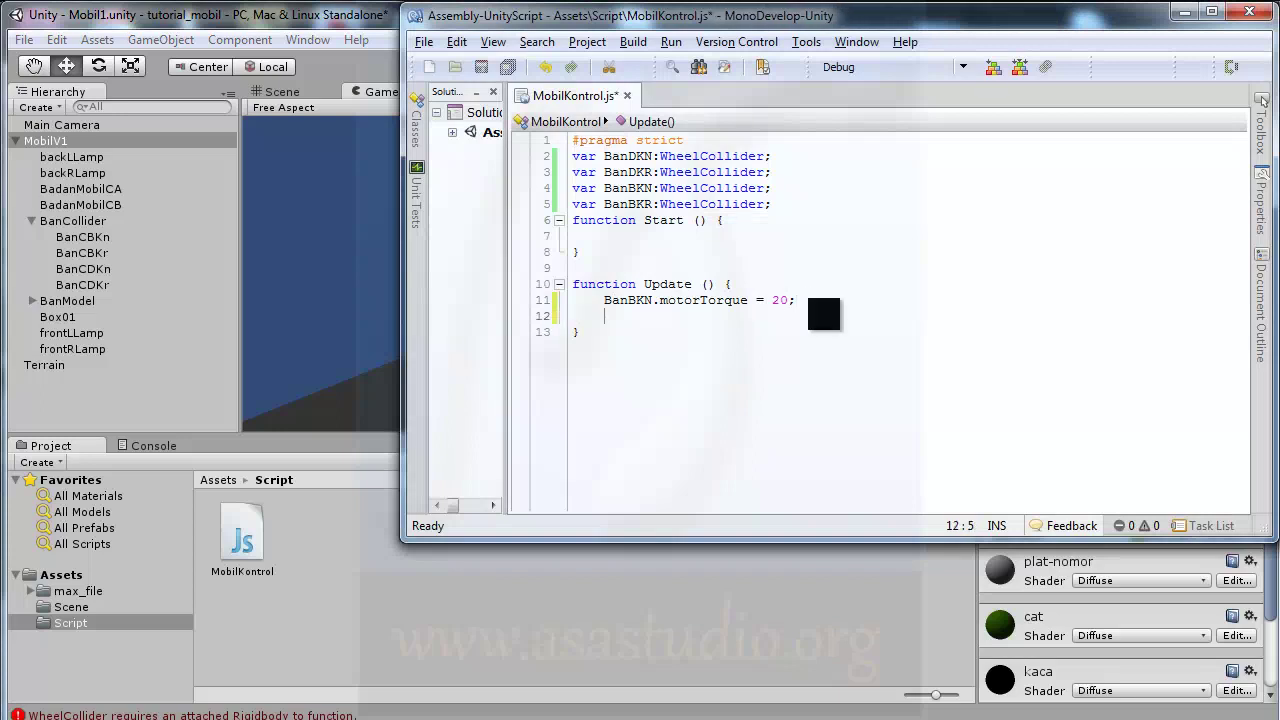
pyautogui.write('Ban')
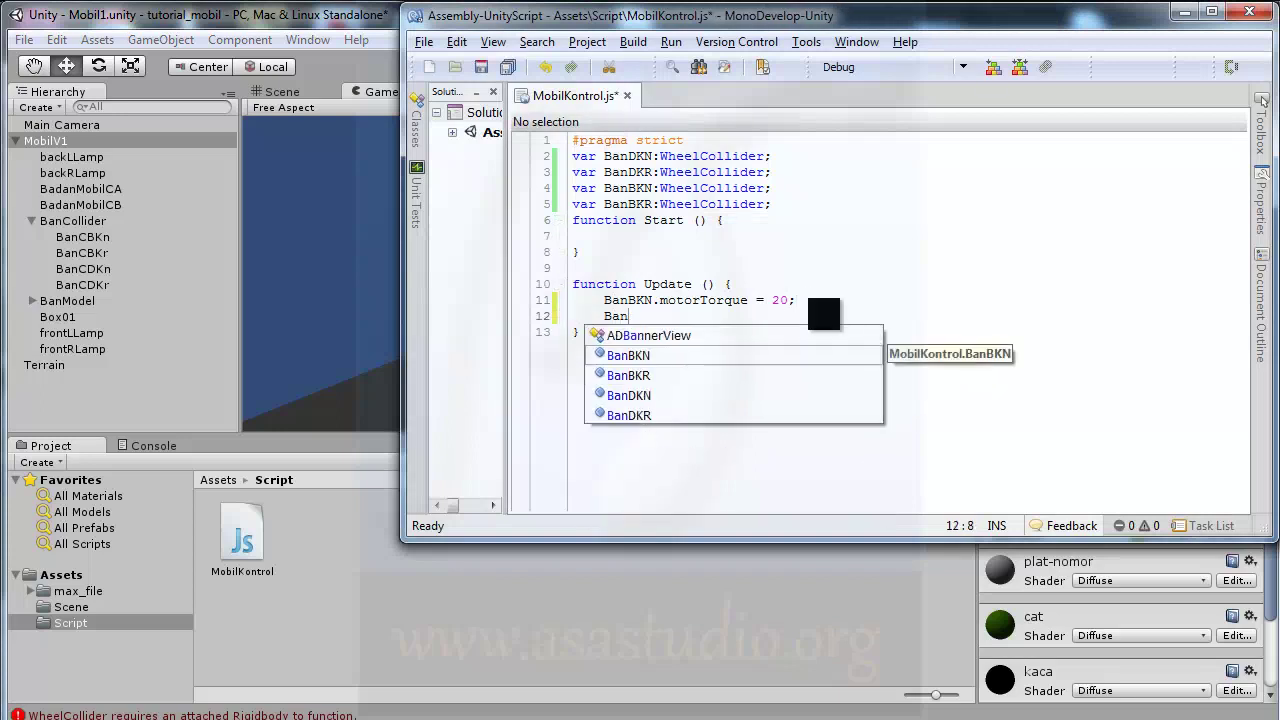
pyautogui.doubleClick(634, 375)
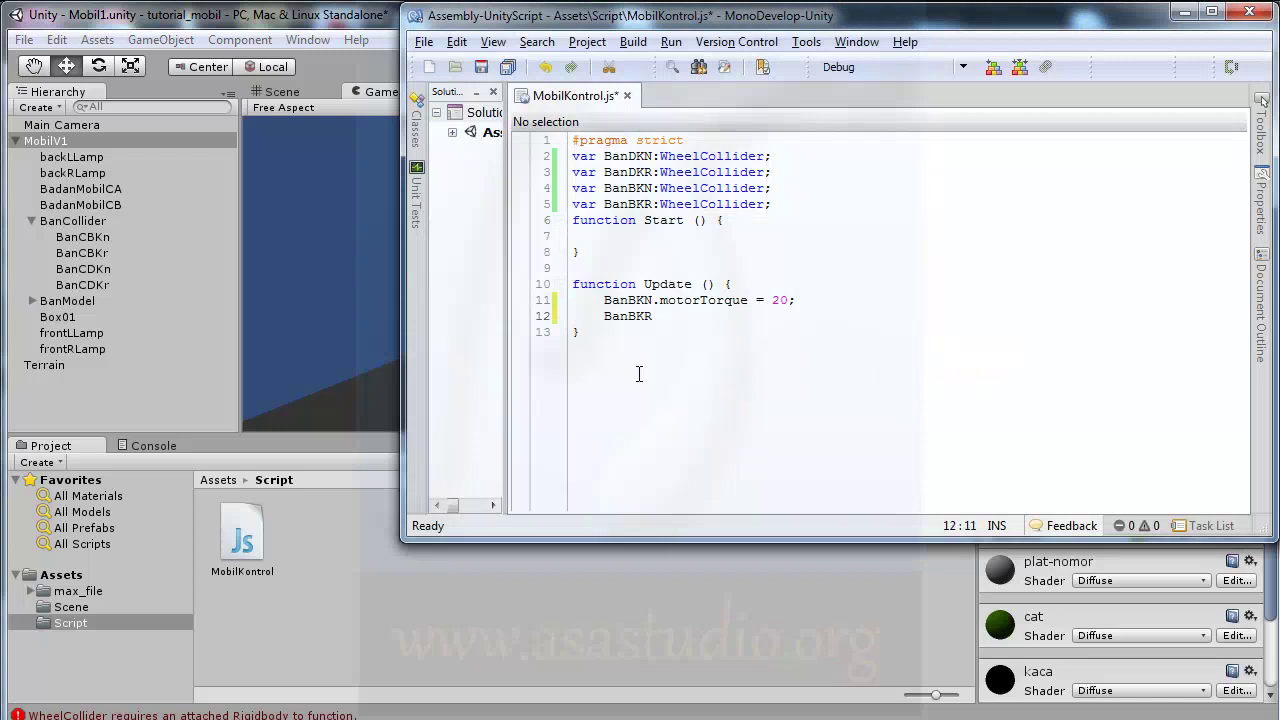
pyautogui.write('.mo')
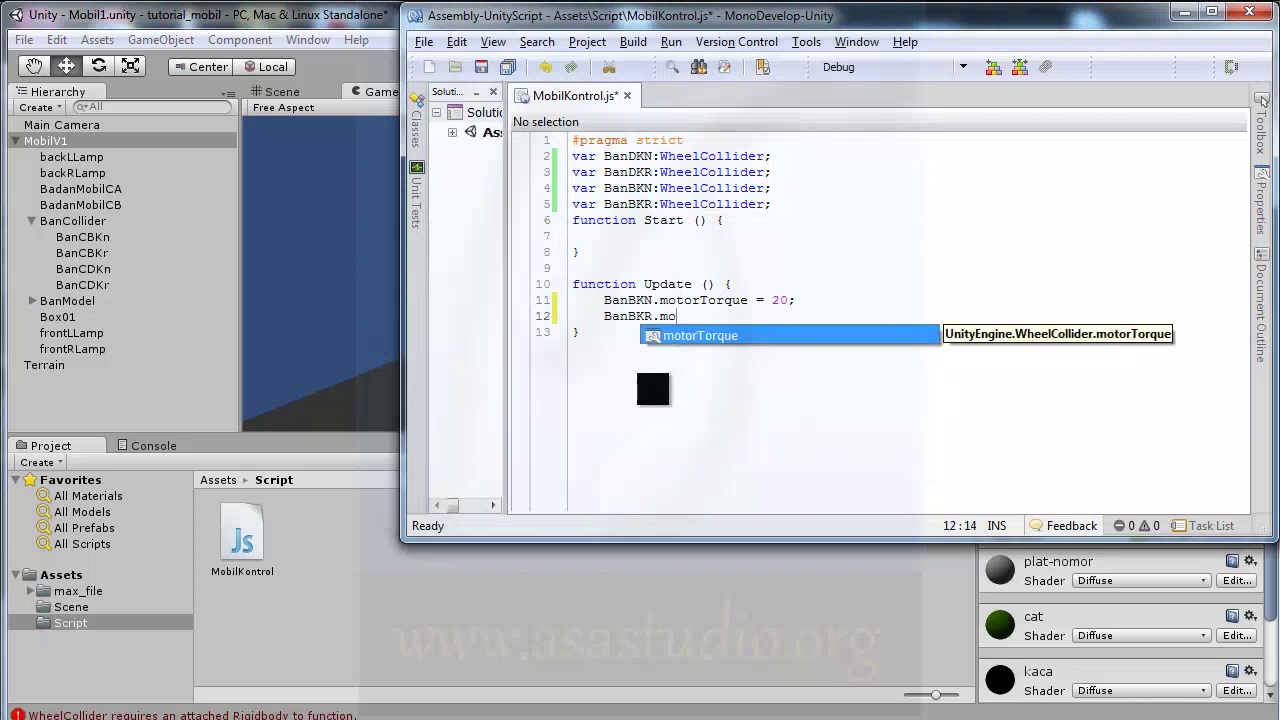
pyautogui.doubleClick(692, 332)
pyautogui.write('= 20;')
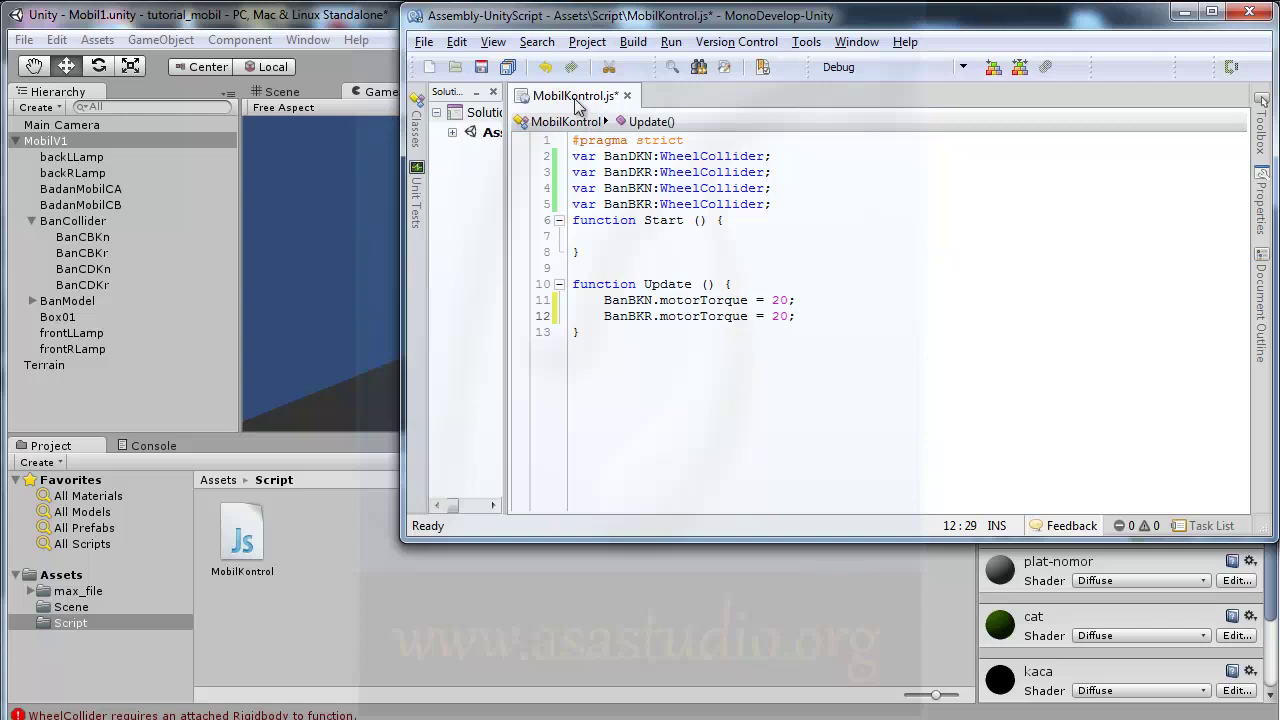
pyautogui.click(484, 66)
# Switch to the Scene view, frame MobilV1, and look down on the car from Top view.
pyautogui.click(330, 22)
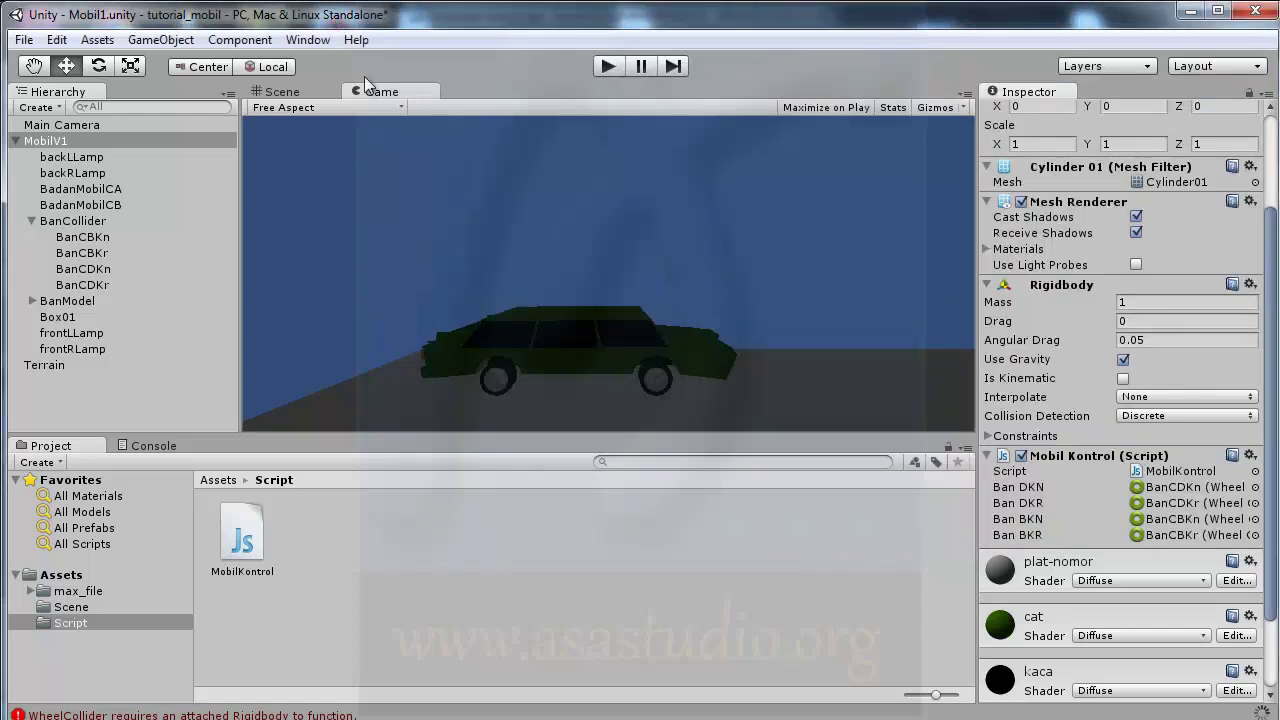
pyautogui.click(42, 143)
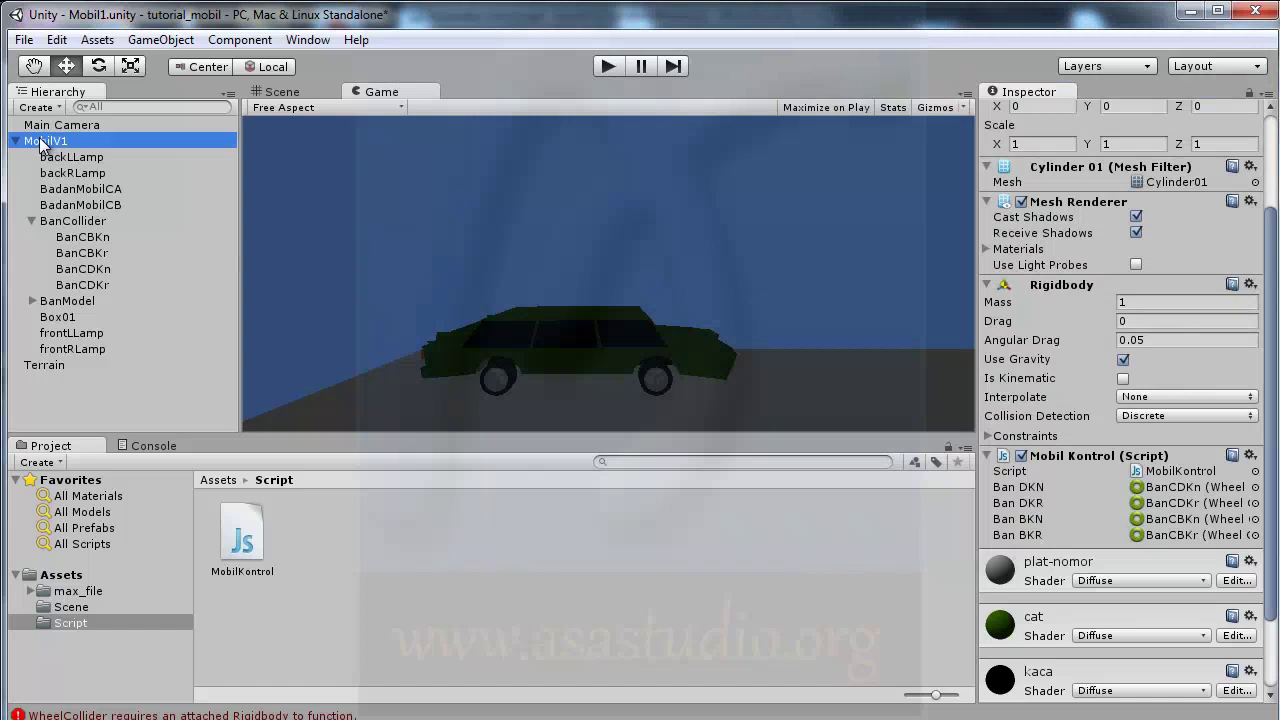
pyautogui.click(285, 92)
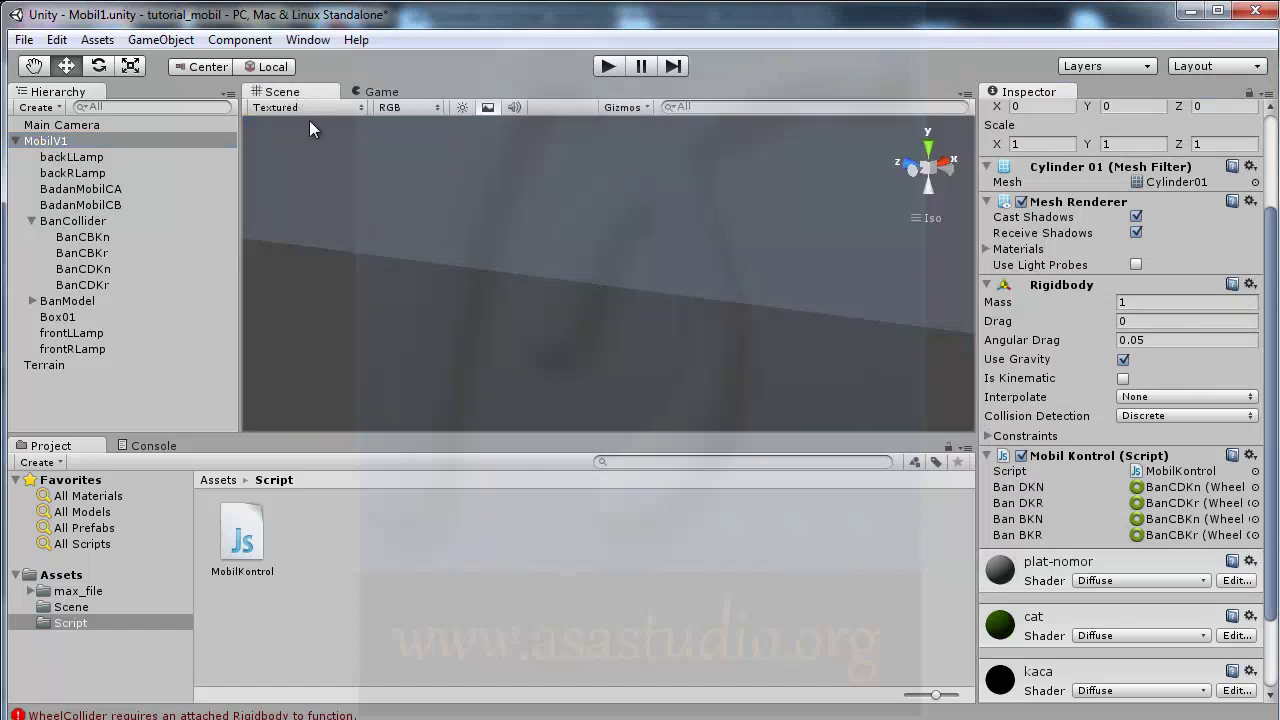
pyautogui.doubleClick(46, 143)
pyautogui.click(930, 152)
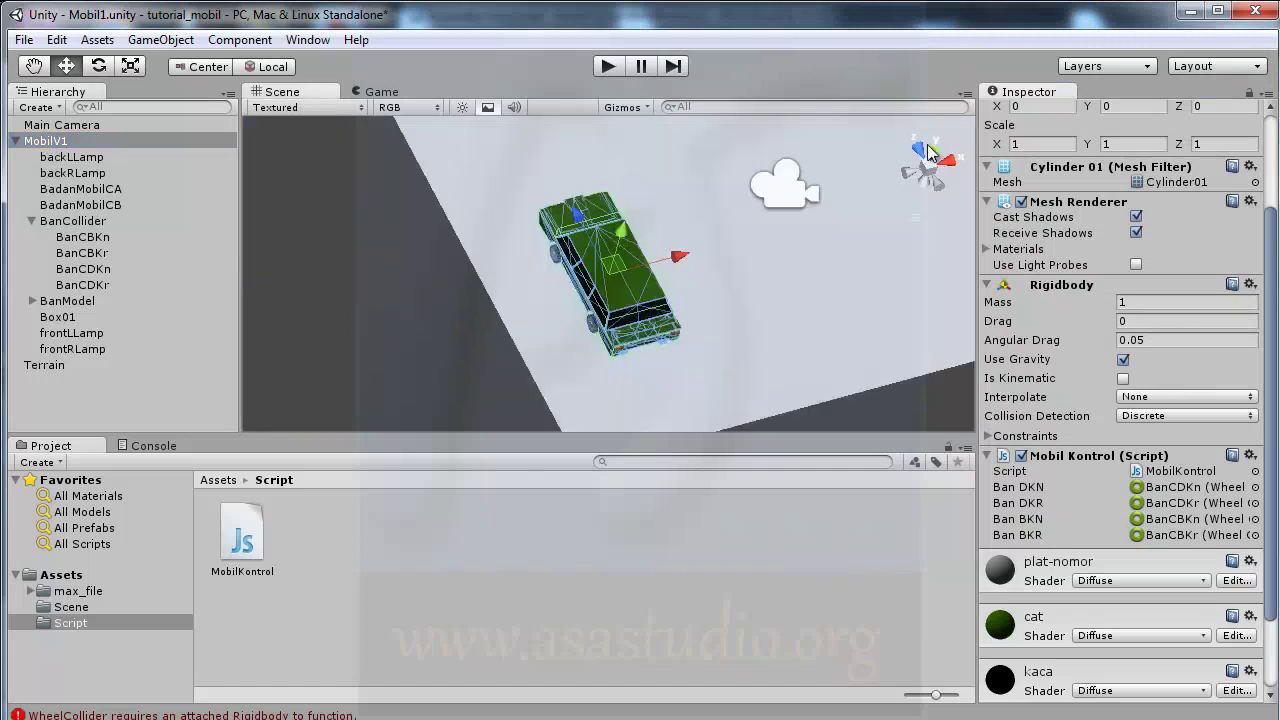
pyautogui.scroll(-5, 743, 263)
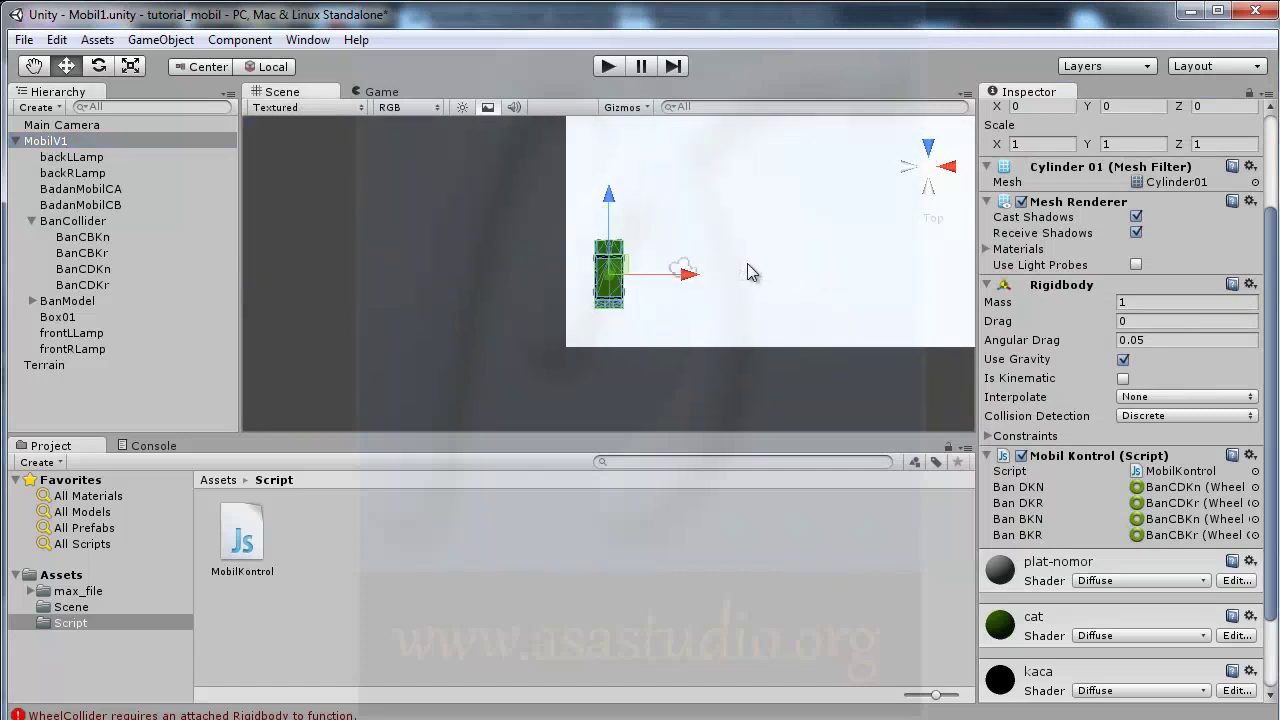
pyautogui.moveTo(706, 204); pyautogui.dragTo(545, 302, button='middle')
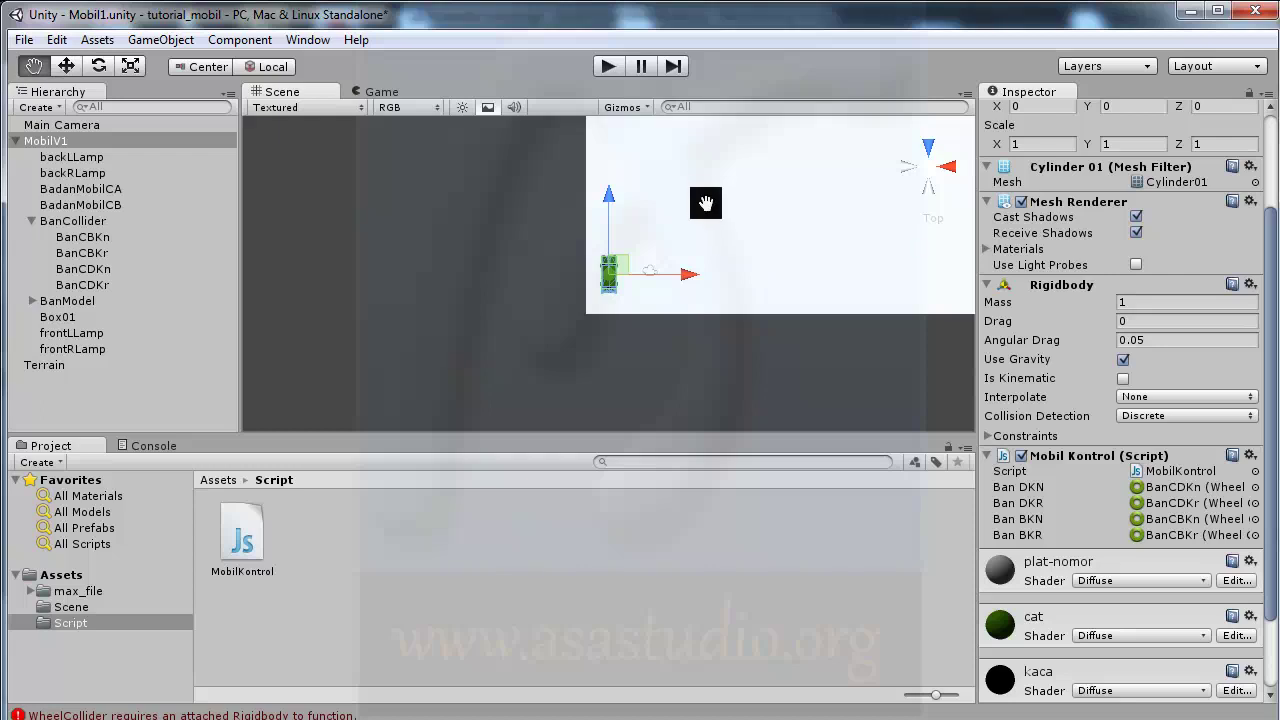
pyautogui.scroll(1, 543, 293)
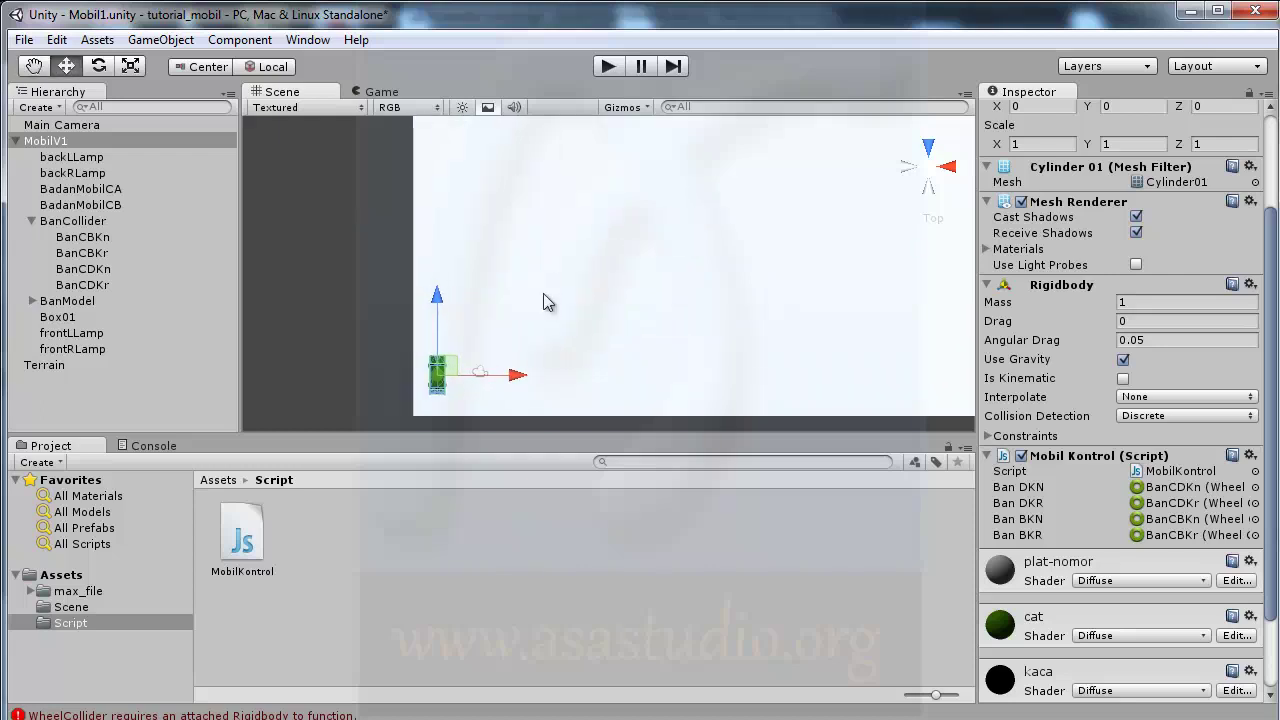
pyautogui.scroll(2, 543, 293)
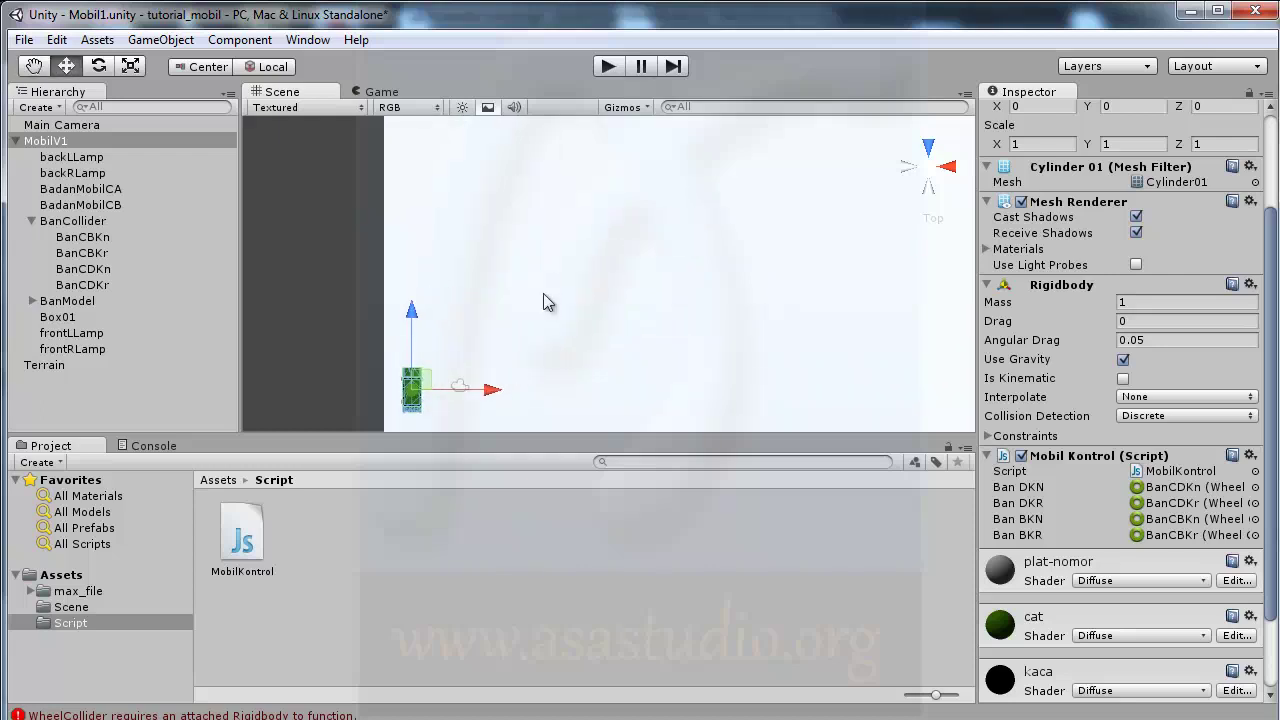
# Play the scene, watch the car drive forward in the Scene view, then stop play mode.
pyautogui.click(608, 67)
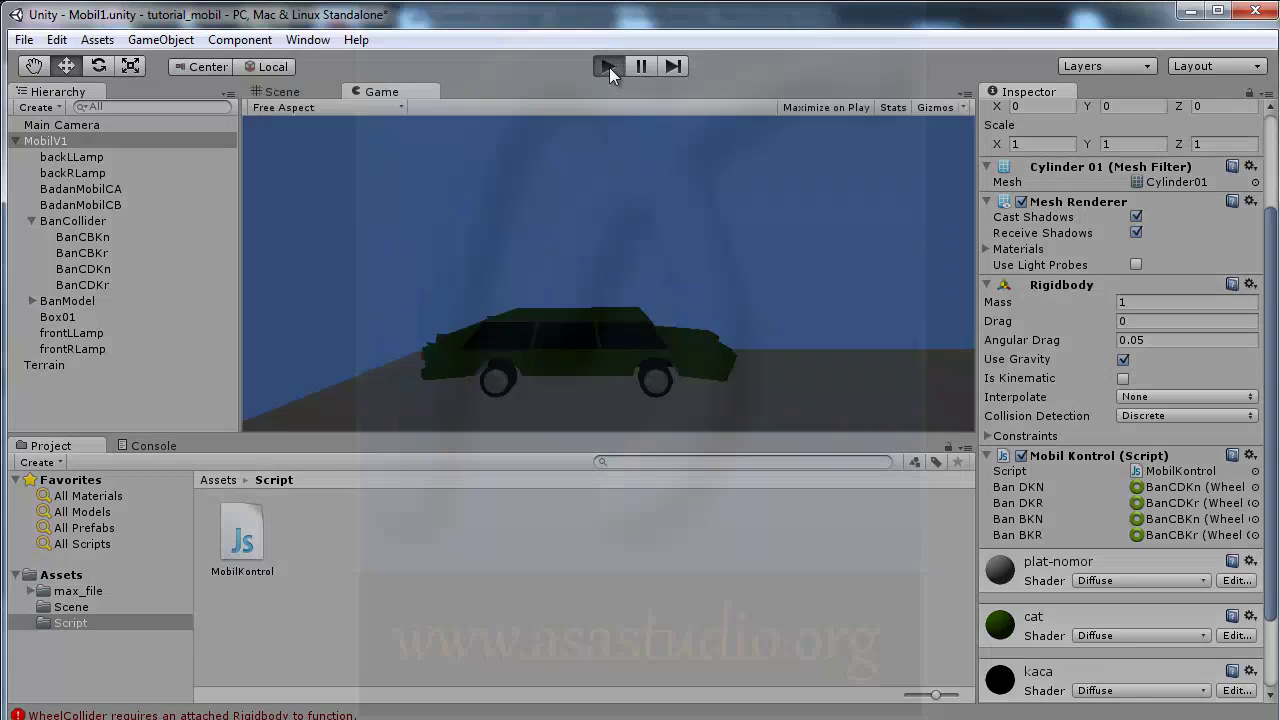
pyautogui.click(281, 93)
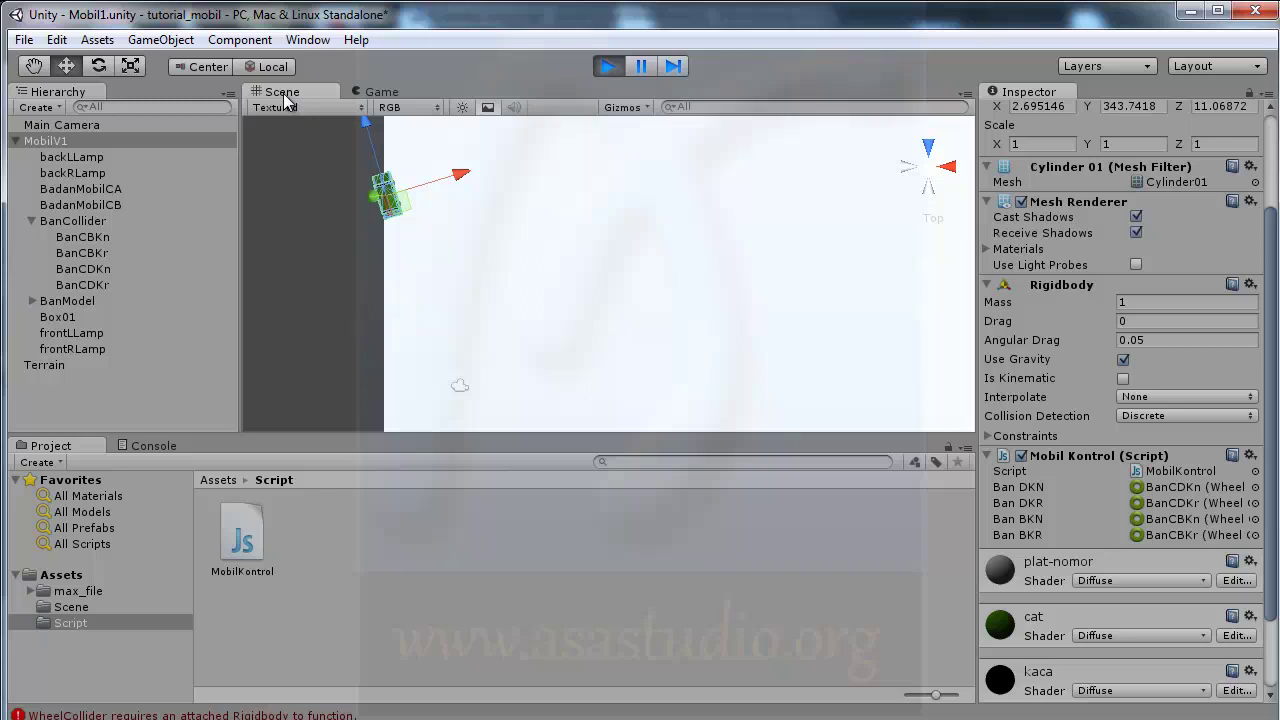
pyautogui.click(608, 66)
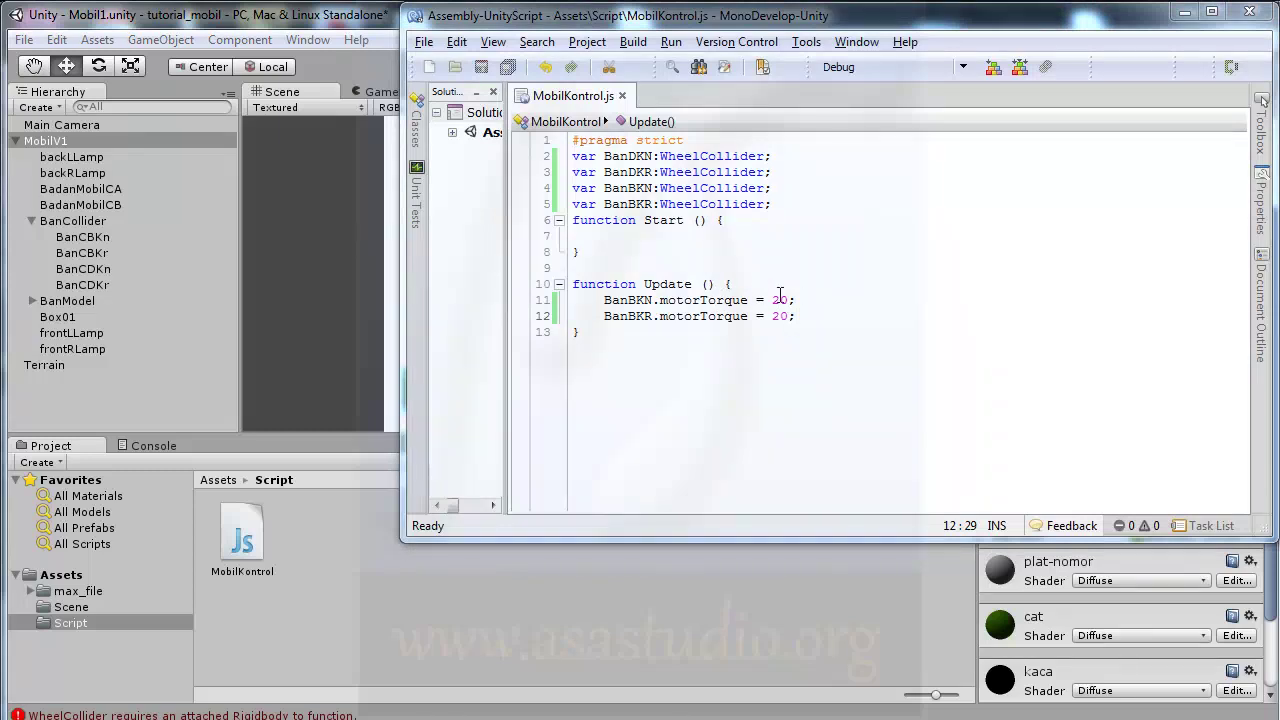
# Add 'var MakPutaranMesin:float=20;' on a new line 6 below the WheelCollider declarations.
pyautogui.click(785, 204)
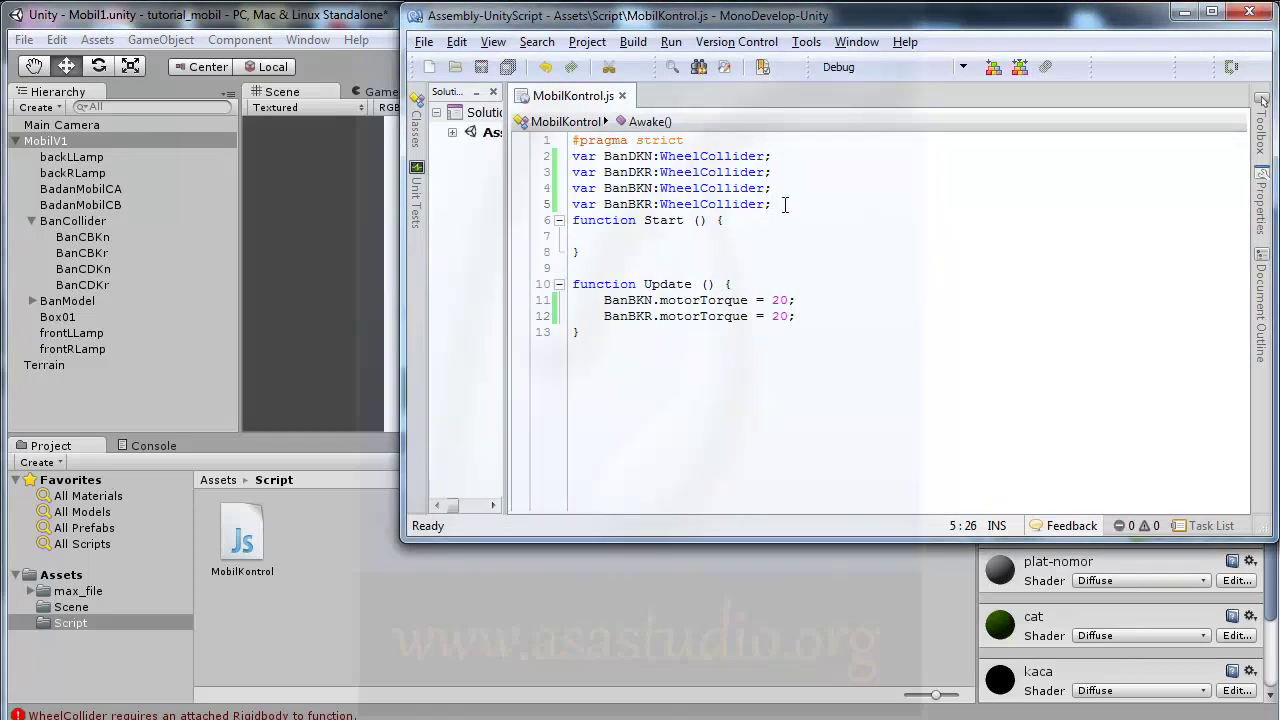
pyautogui.press('Return')
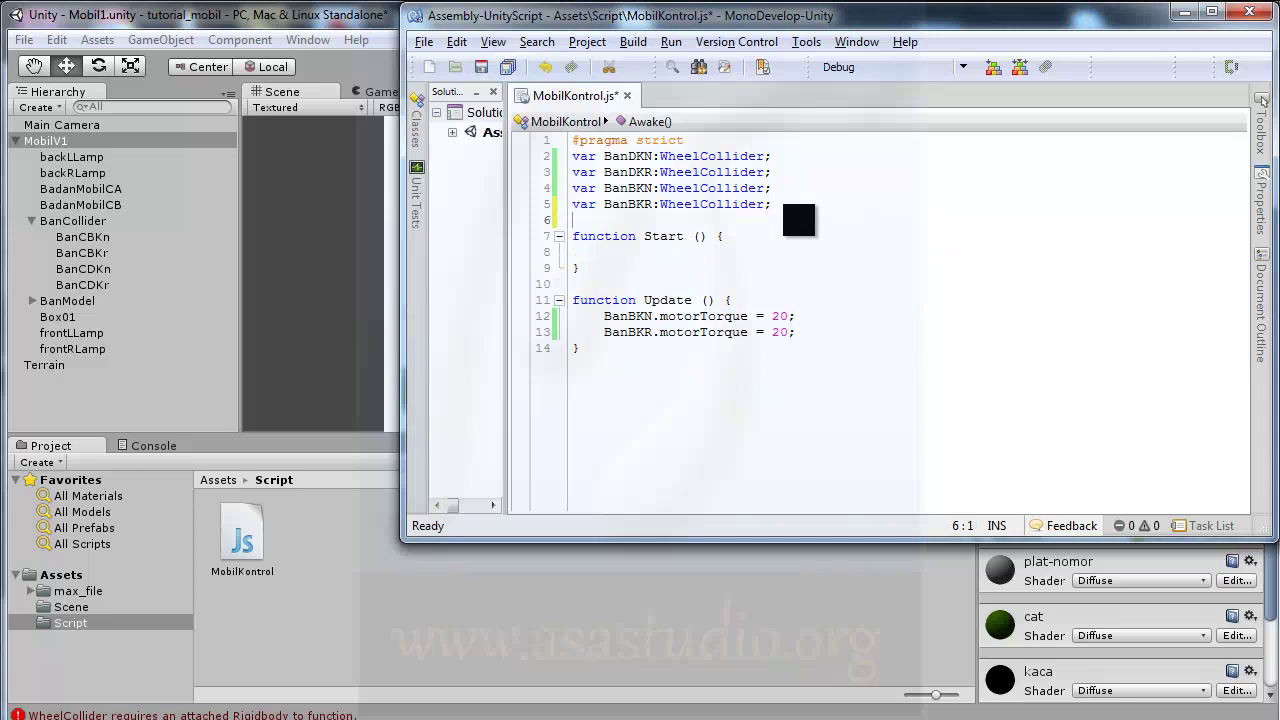
pyautogui.write('var')
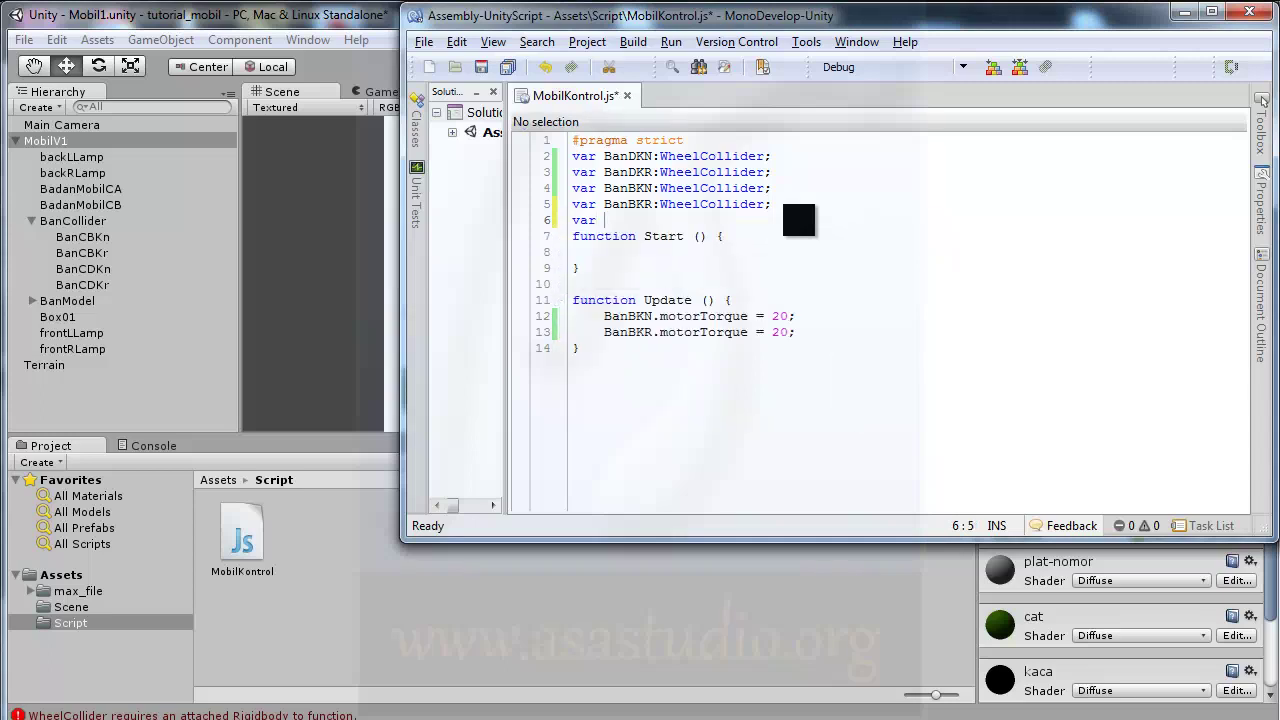
pyautogui.write(' MakPutaranMesin')
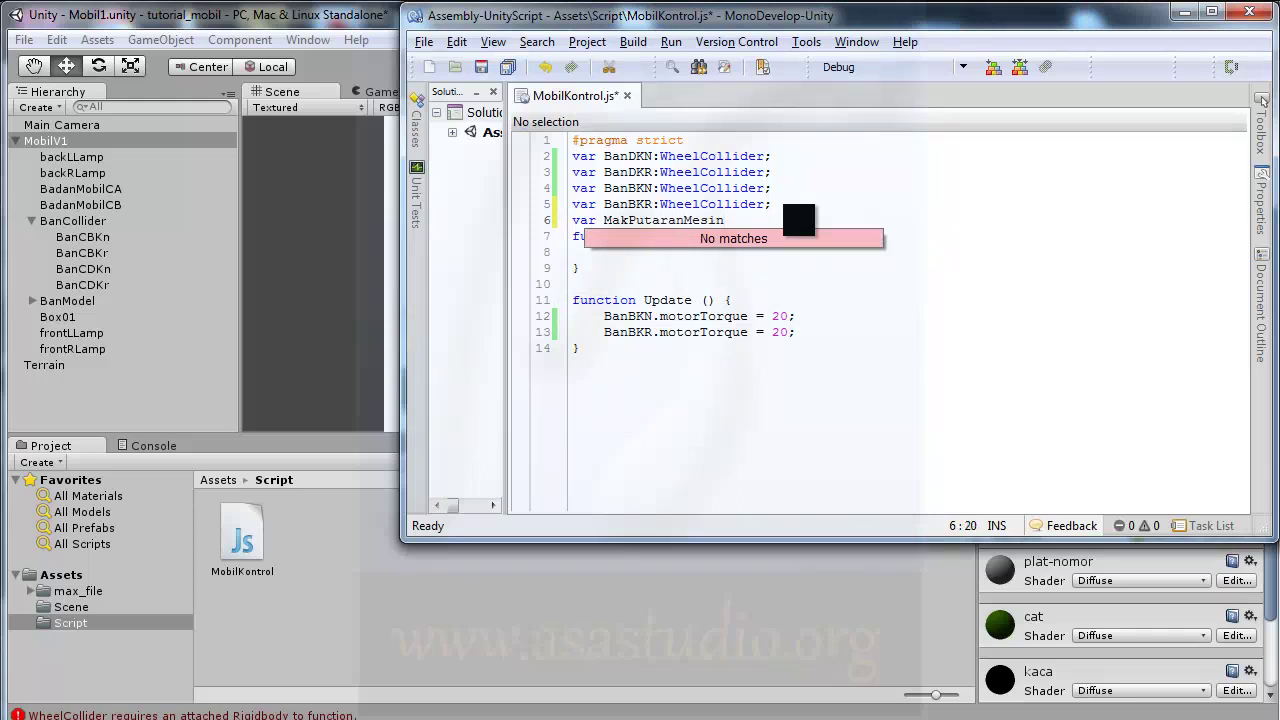
pyautogui.write(':foal')
pyautogui.press('BackSpace')
pyautogui.press('BackSpace')
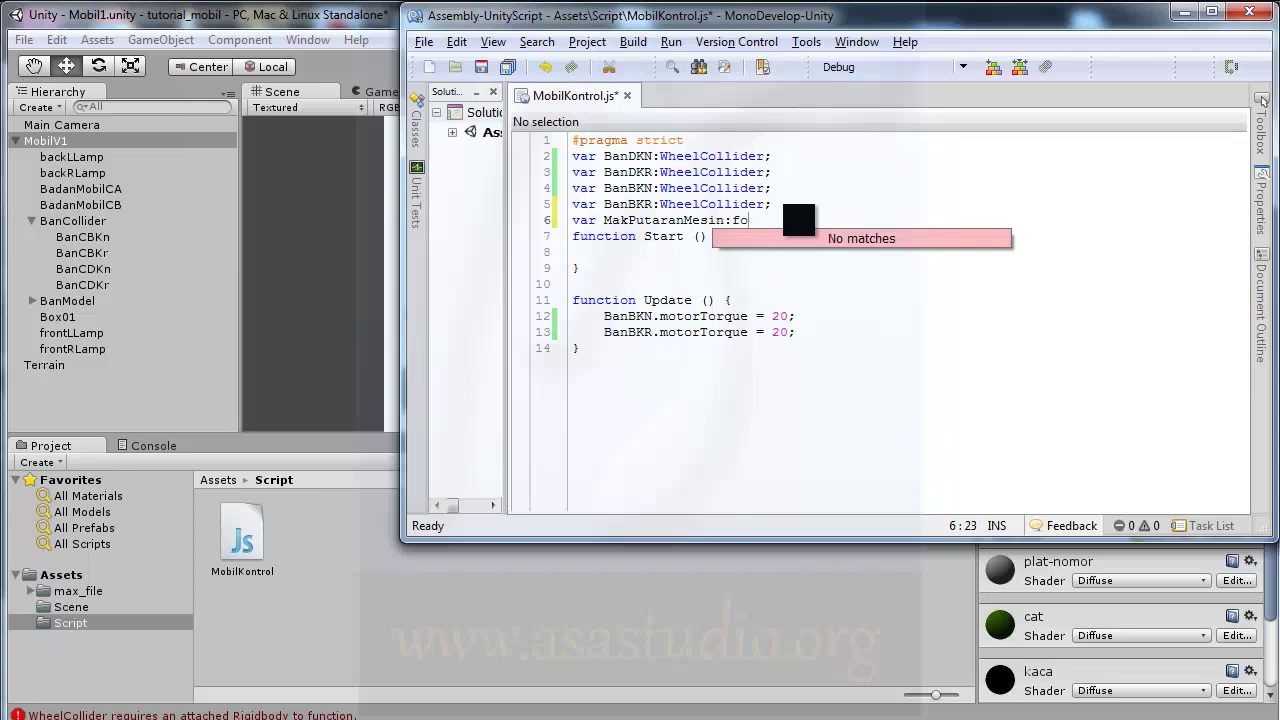
pyautogui.press('BackSpace')
pyautogui.write('loat')
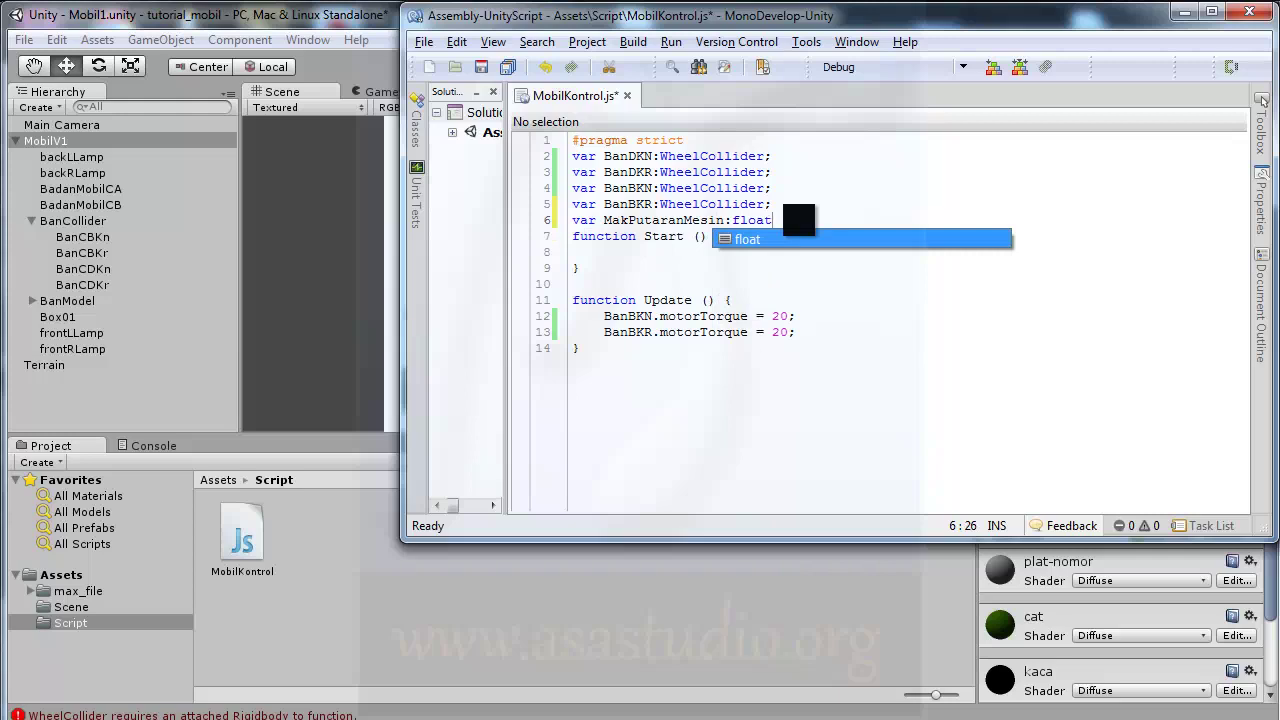
pyautogui.write('=20')
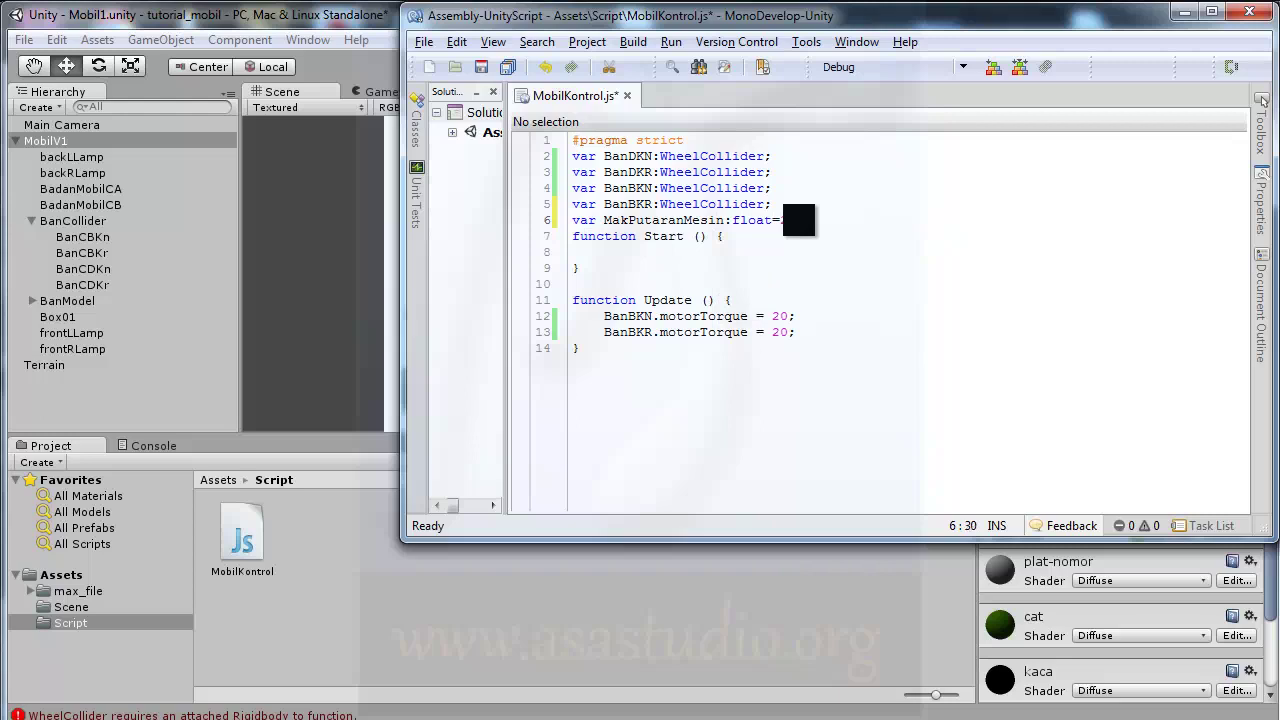
pyautogui.write(';')
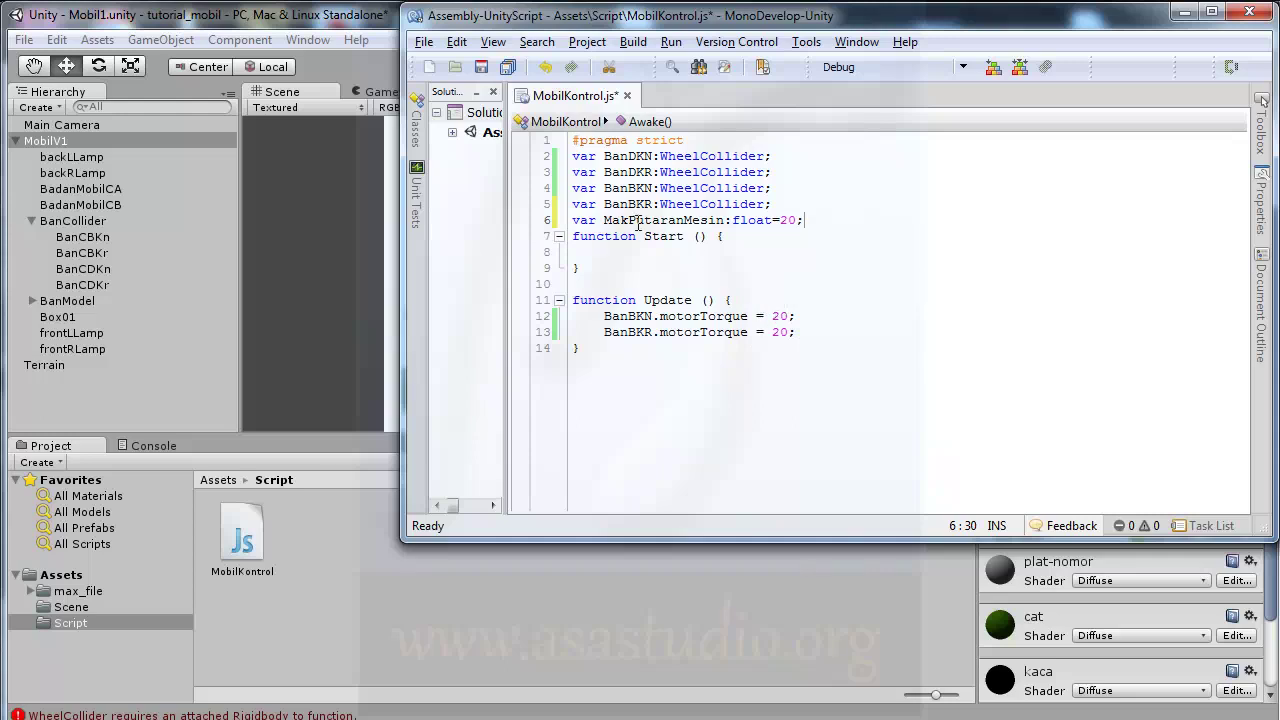
# Replace the 20 torque values on lines 12 and 13 with MakPutaranMesin.
pyautogui.doubleClick(638, 224)
pyautogui.hotkey('ctrl', 'c')
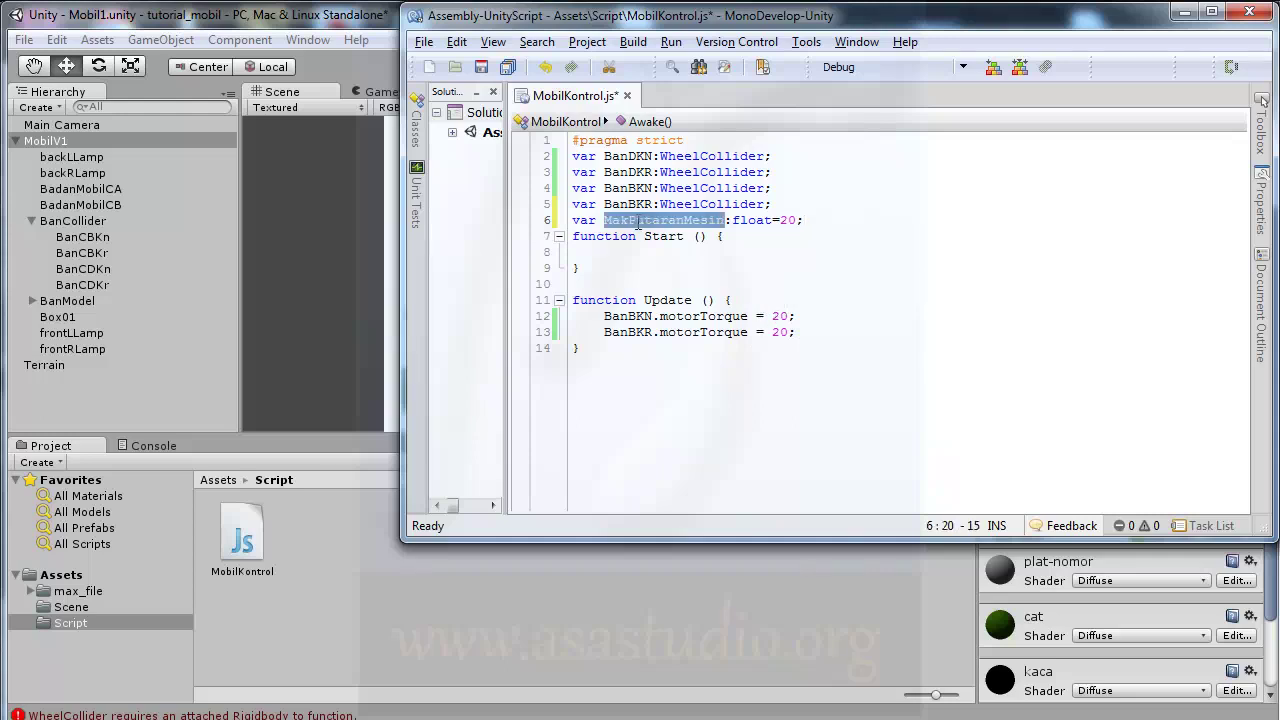
pyautogui.moveTo(772, 316); pyautogui.dragTo(792, 317)
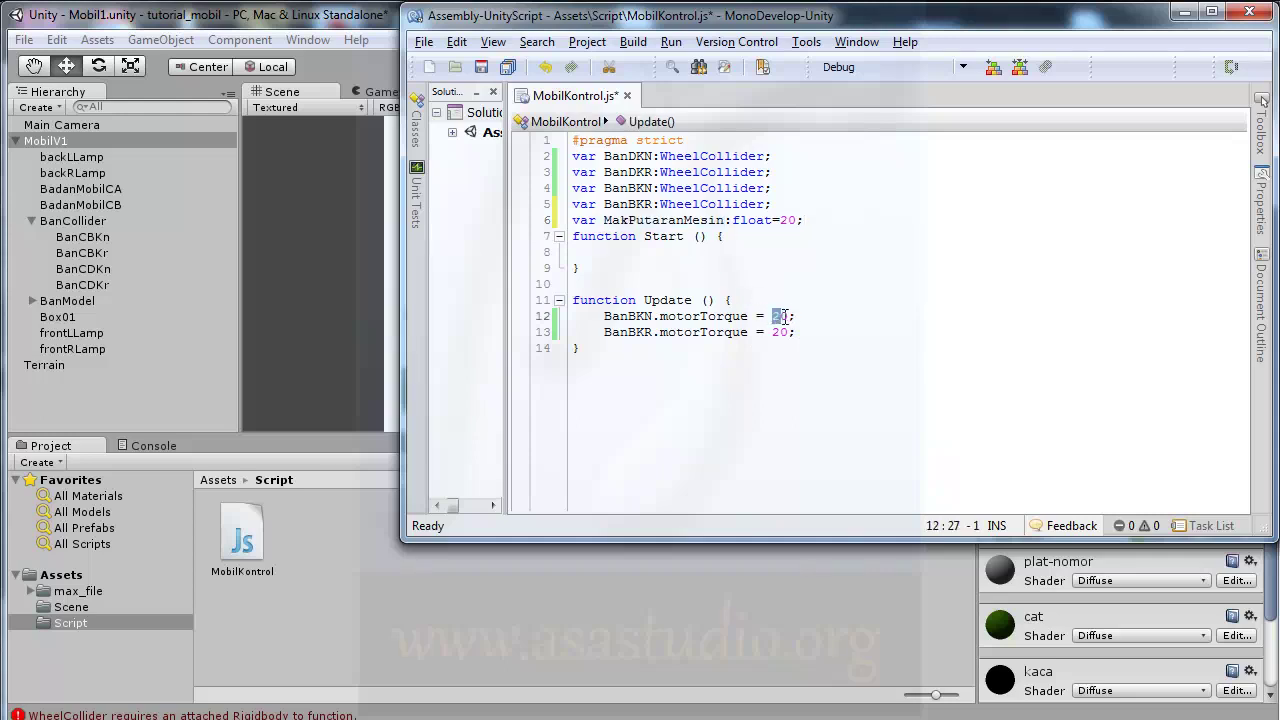
pyautogui.hotkey('ctrl', 'v')
pyautogui.click(774, 332)
pyautogui.moveTo(776, 332); pyautogui.dragTo(790, 332)
pyautogui.hotkey('ctrl', 'v')
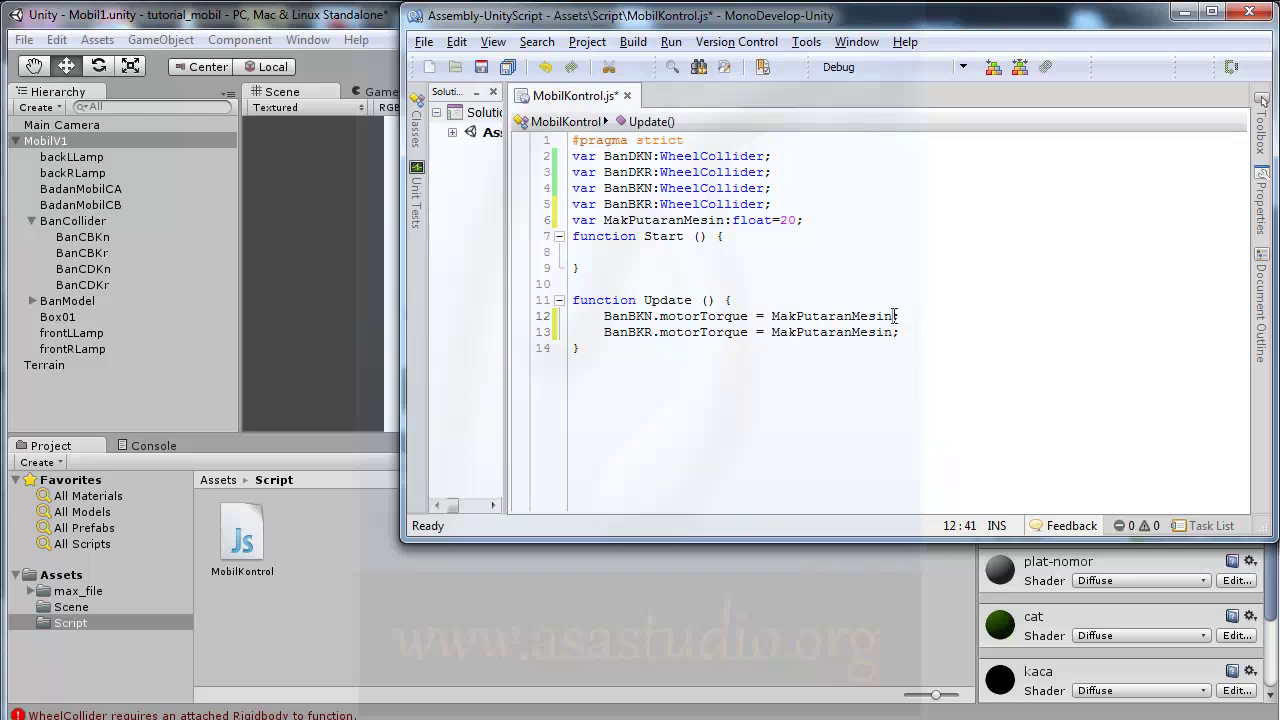
# Append '* Input.GetAxis("Vertical")' to the line 12 motorTorque assignment.
pyautogui.write('* ')
pyautogui.write('Input')
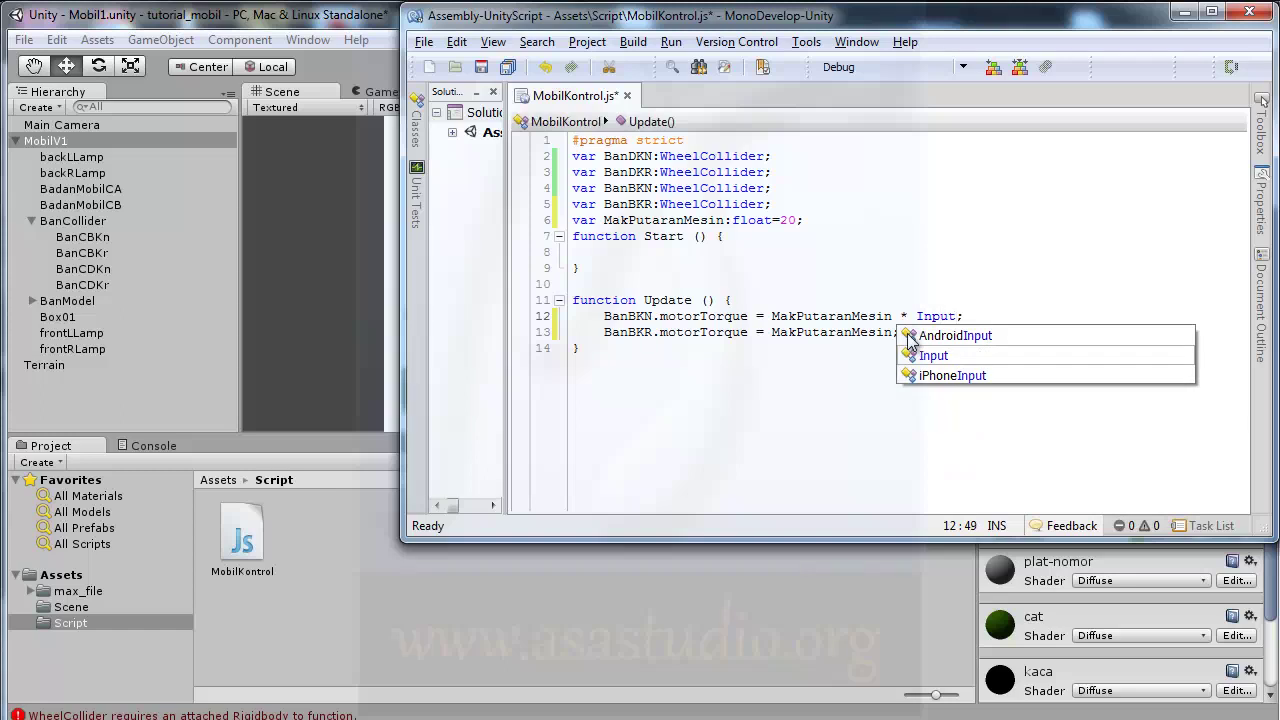
pyautogui.write('.')
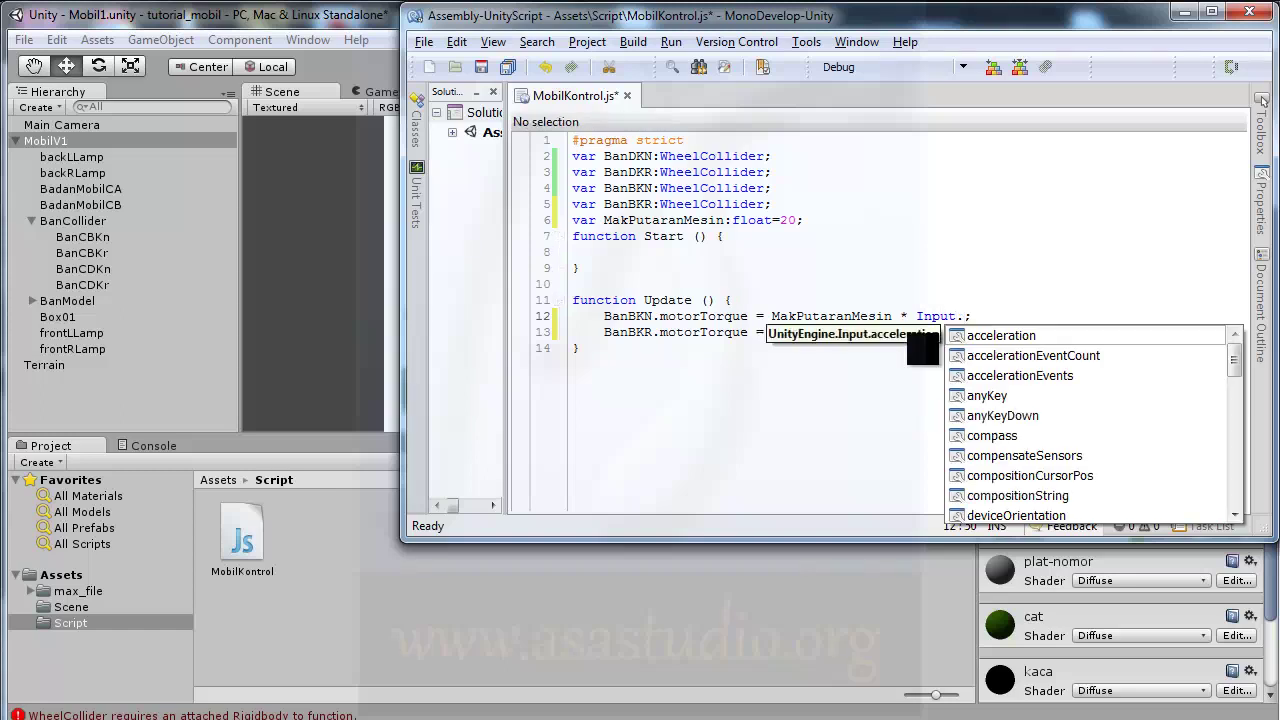
pyautogui.write('Get')
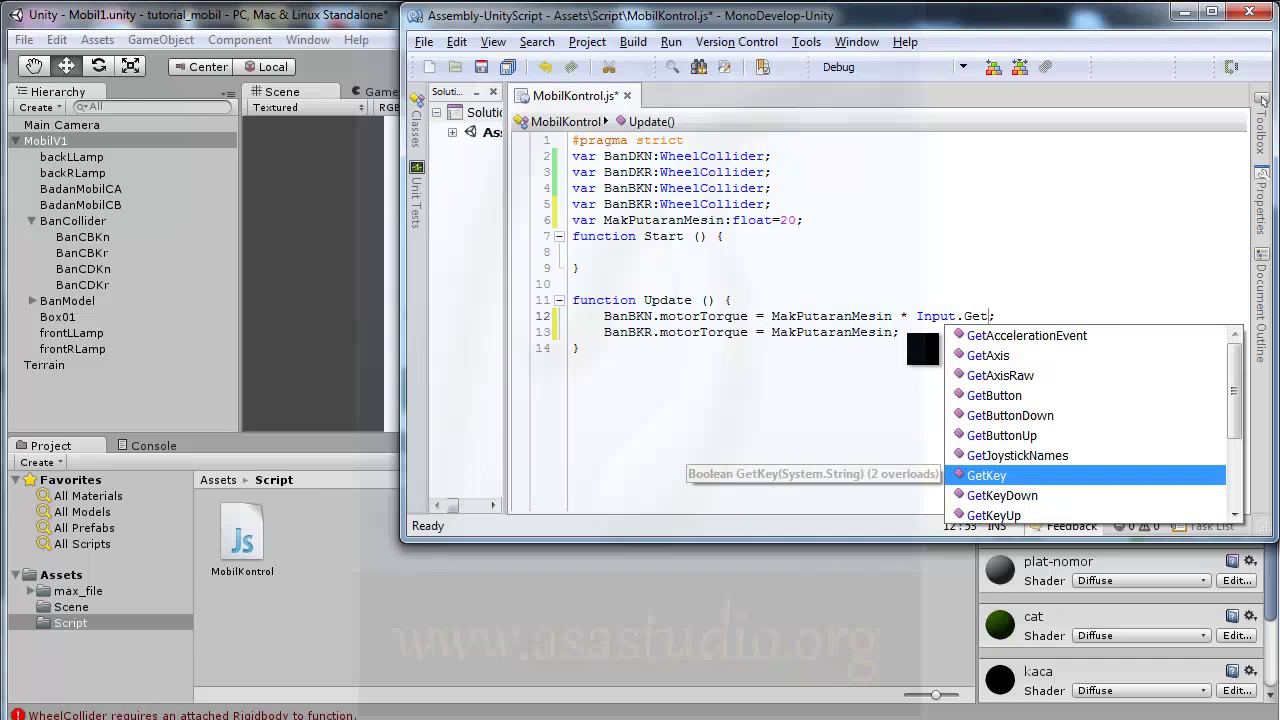
pyautogui.write('A')
pyautogui.doubleClick(1000, 358)
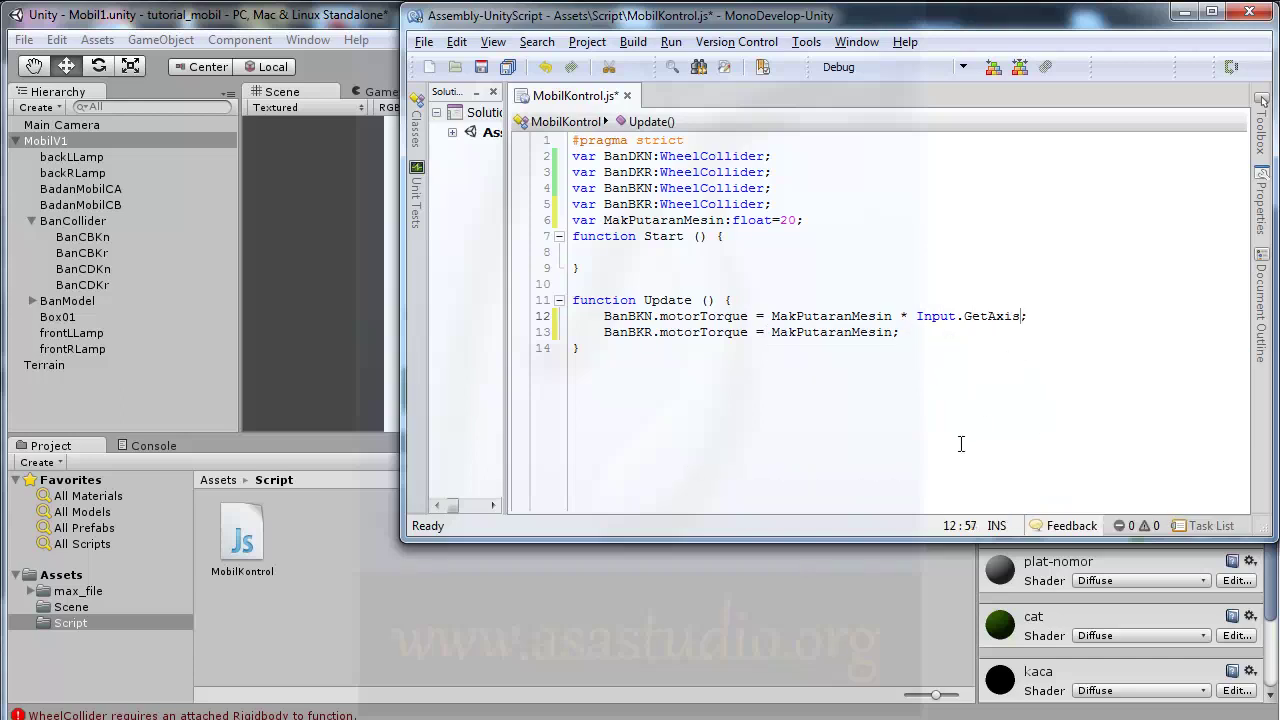
pyautogui.write('(')
pyautogui.write('""')
pyautogui.click(1036, 316)
pyautogui.write('Vertical')
# Copy the vertical-input multiplier onto line 13 and save MobilKontrol.js.
pyautogui.click(895, 316)
pyautogui.moveTo(895, 316); pyautogui.dragTo(1119, 316)
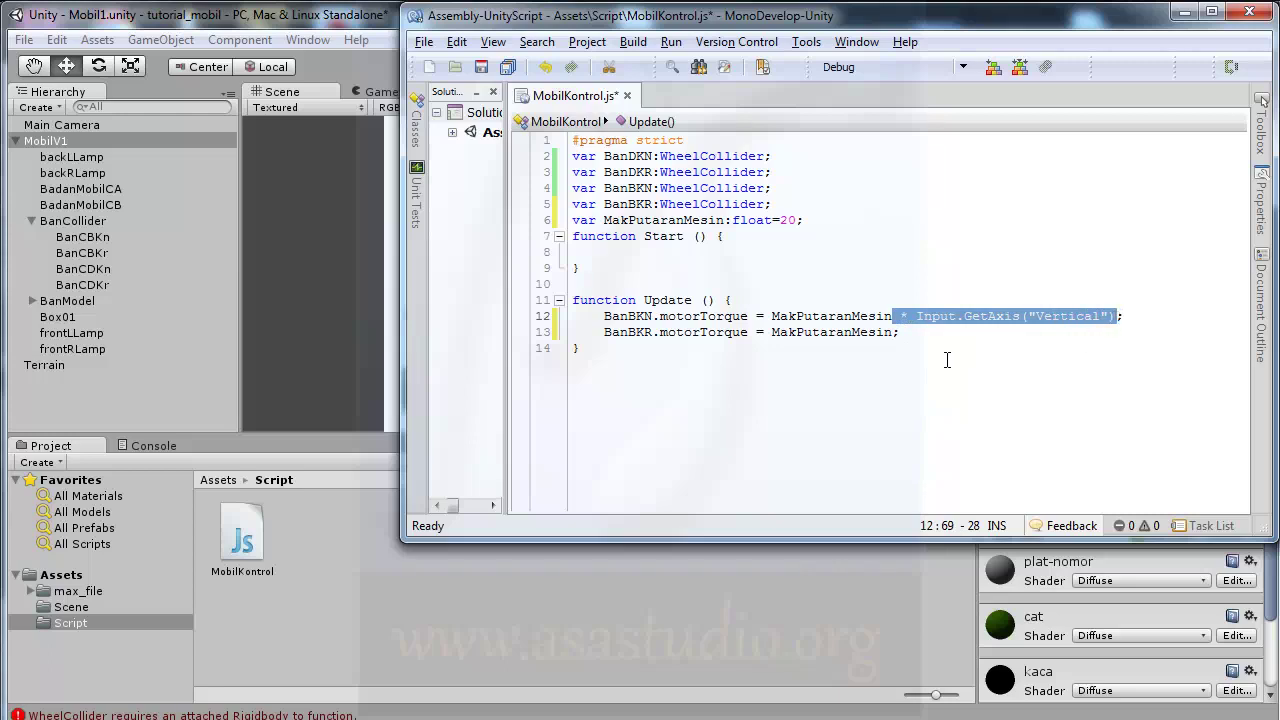
pyautogui.click(895, 332)
pyautogui.write('* Input.GetAxis("Vertical")')
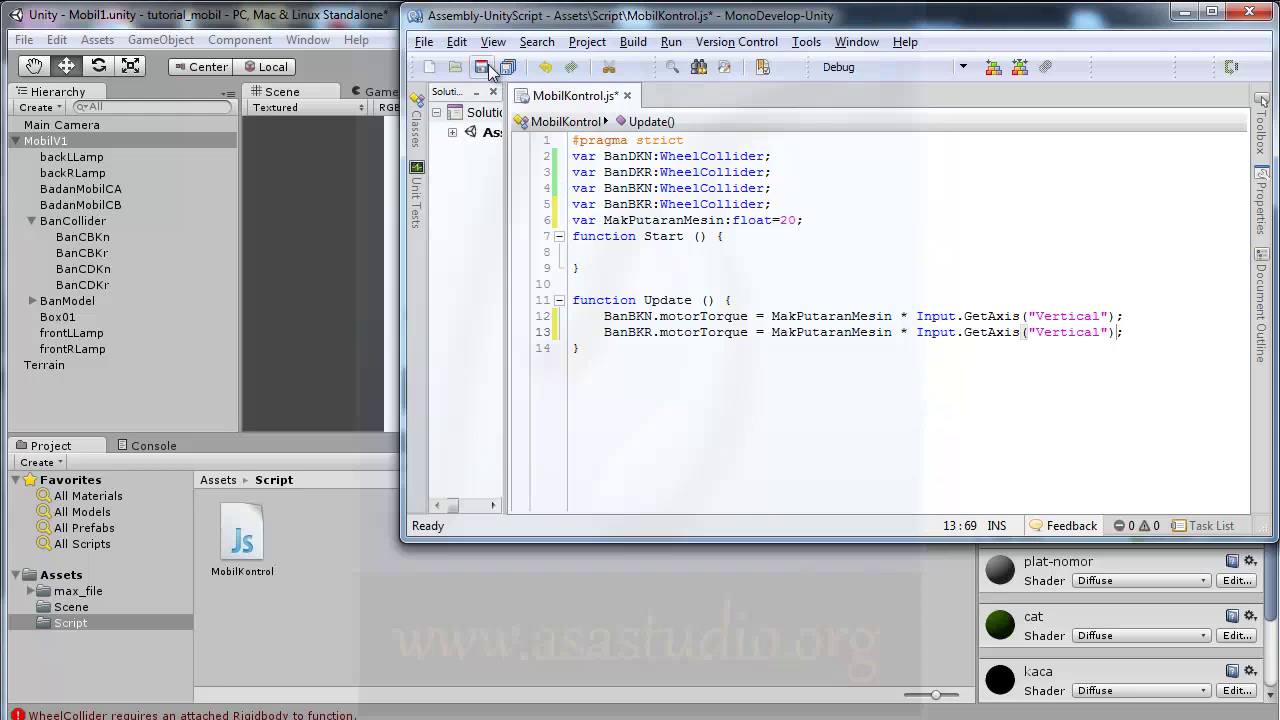
pyautogui.click(487, 72)
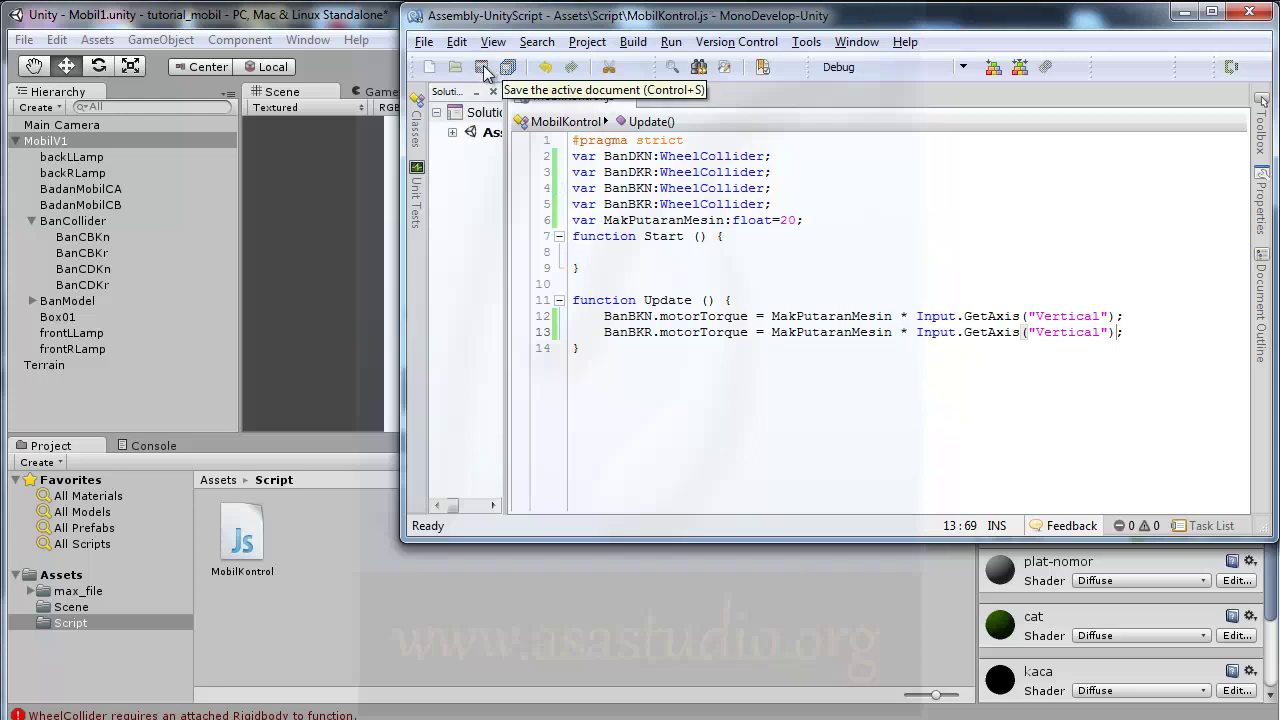
# Back in Unity, play the scene and drive the car forward with the Up arrow.
pyautogui.click(356, 26)
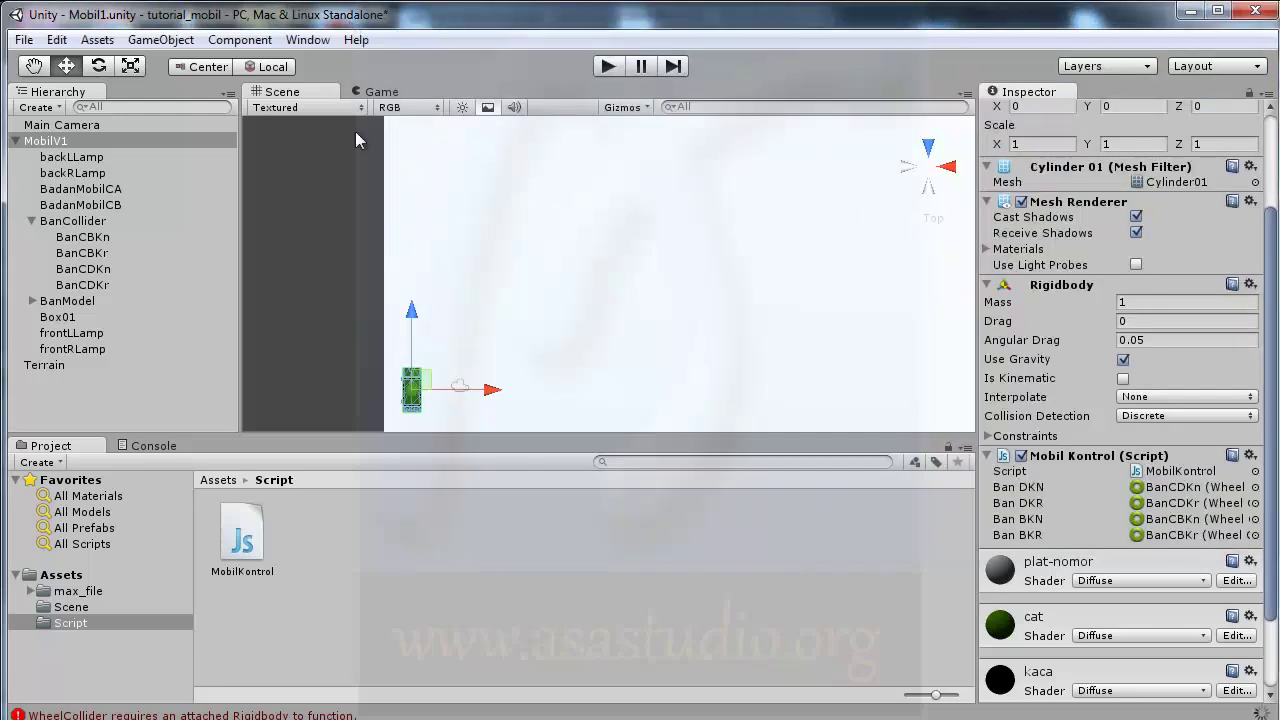
pyautogui.click(610, 66)
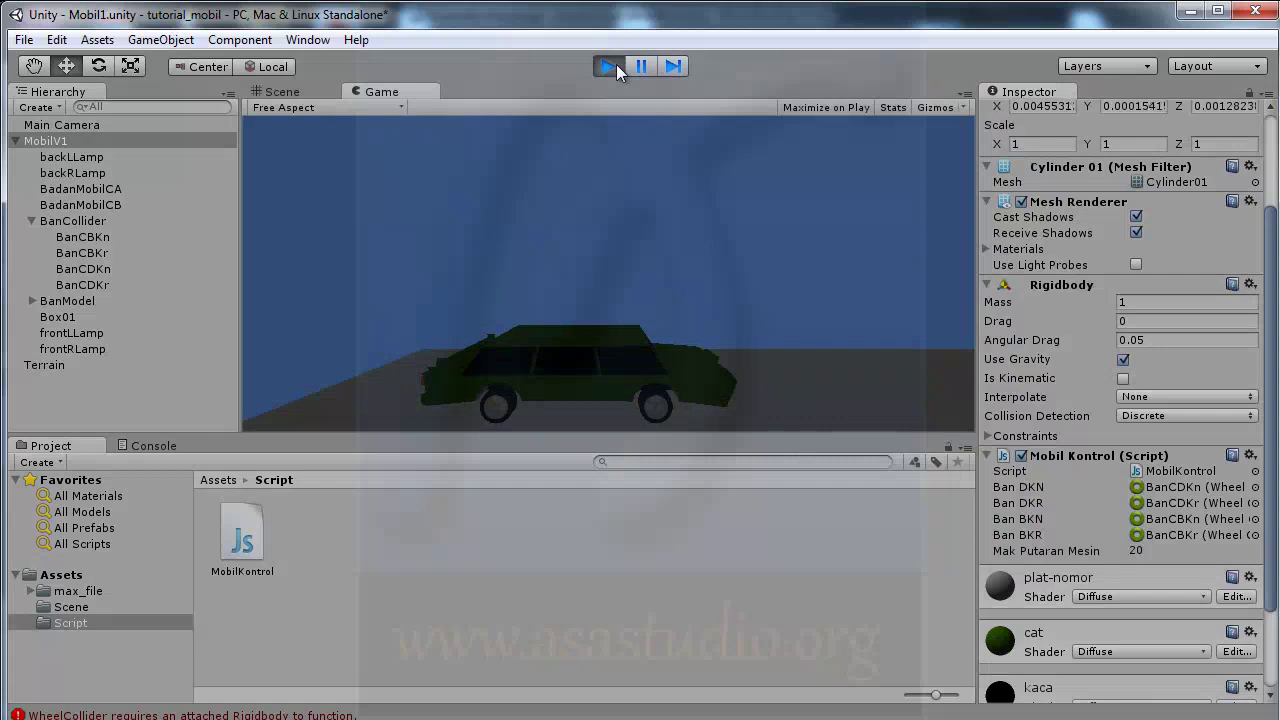
pyautogui.press('Up')
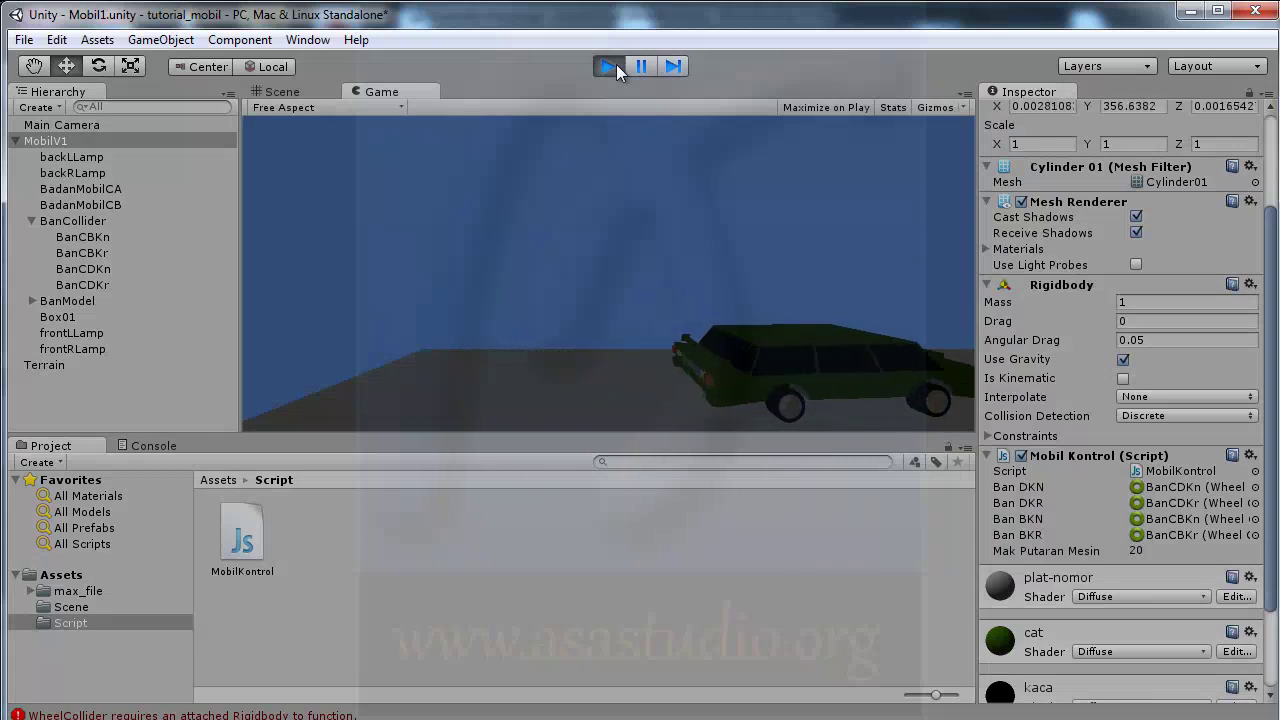
pyautogui.click(304, 94)
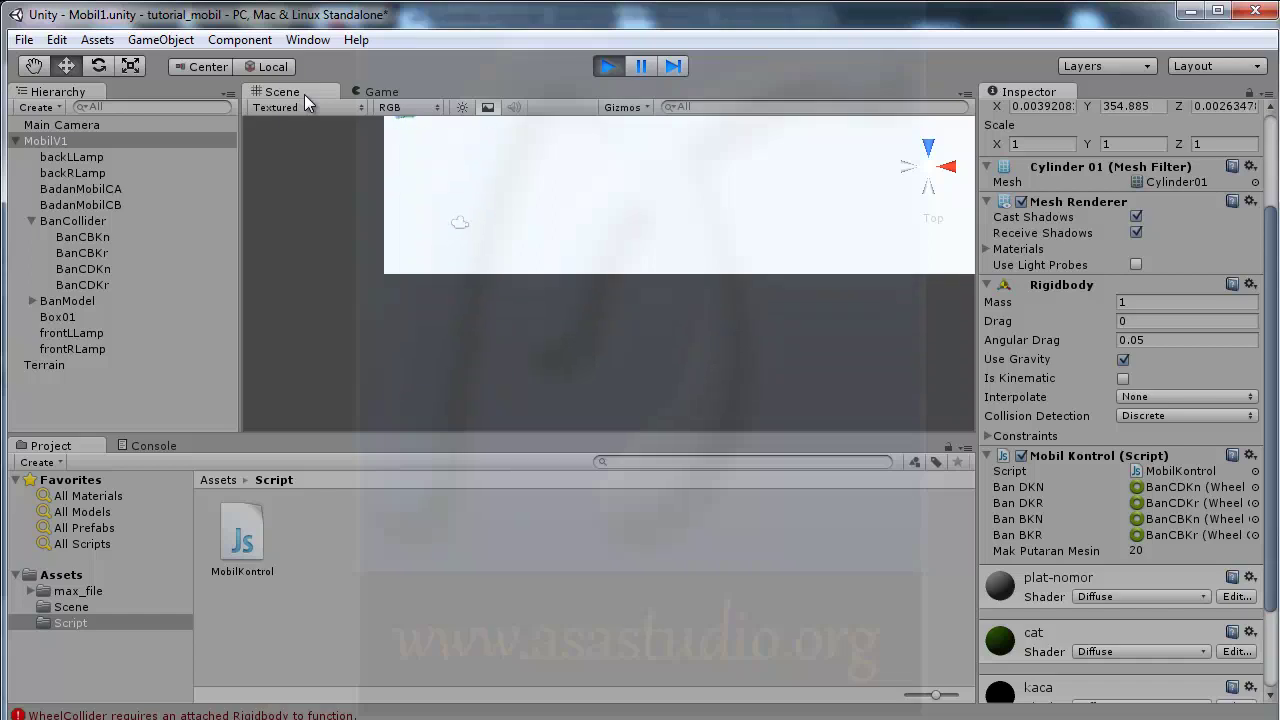
# Stop play mode and pan the Scene view to reposition the car in view.
pyautogui.click(387, 144)
pyautogui.click(383, 91)
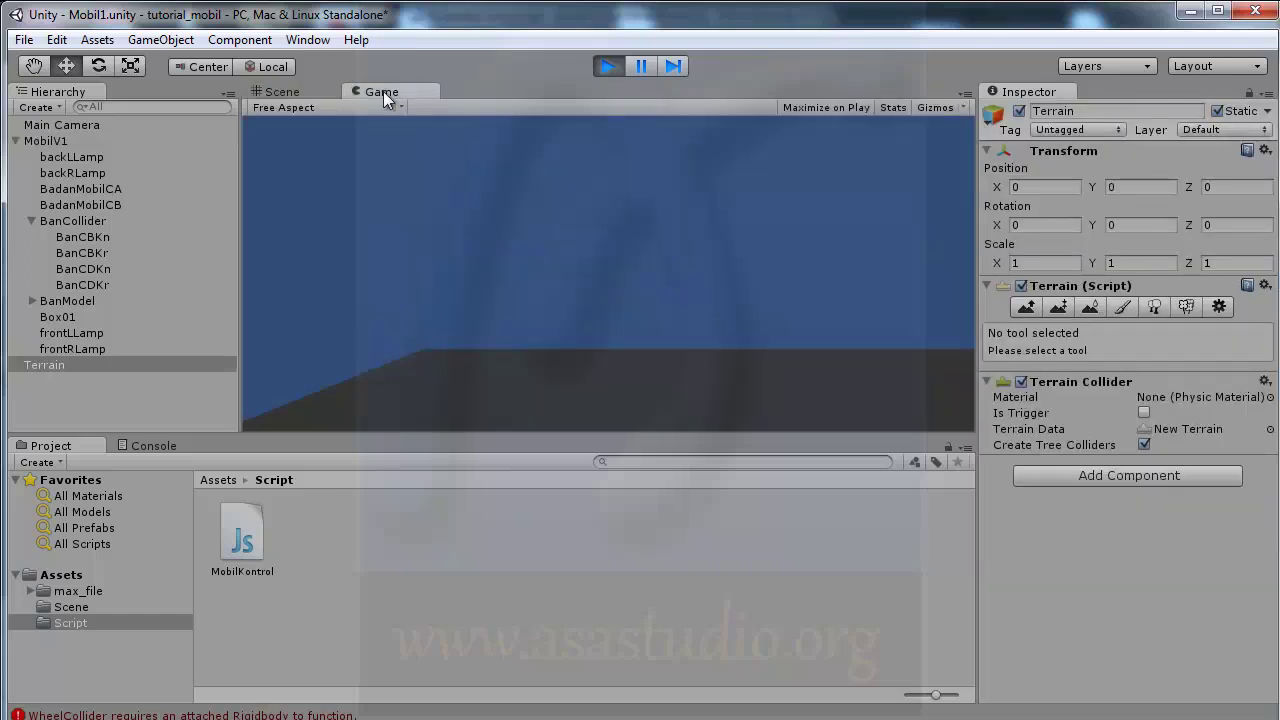
pyautogui.click(617, 63)
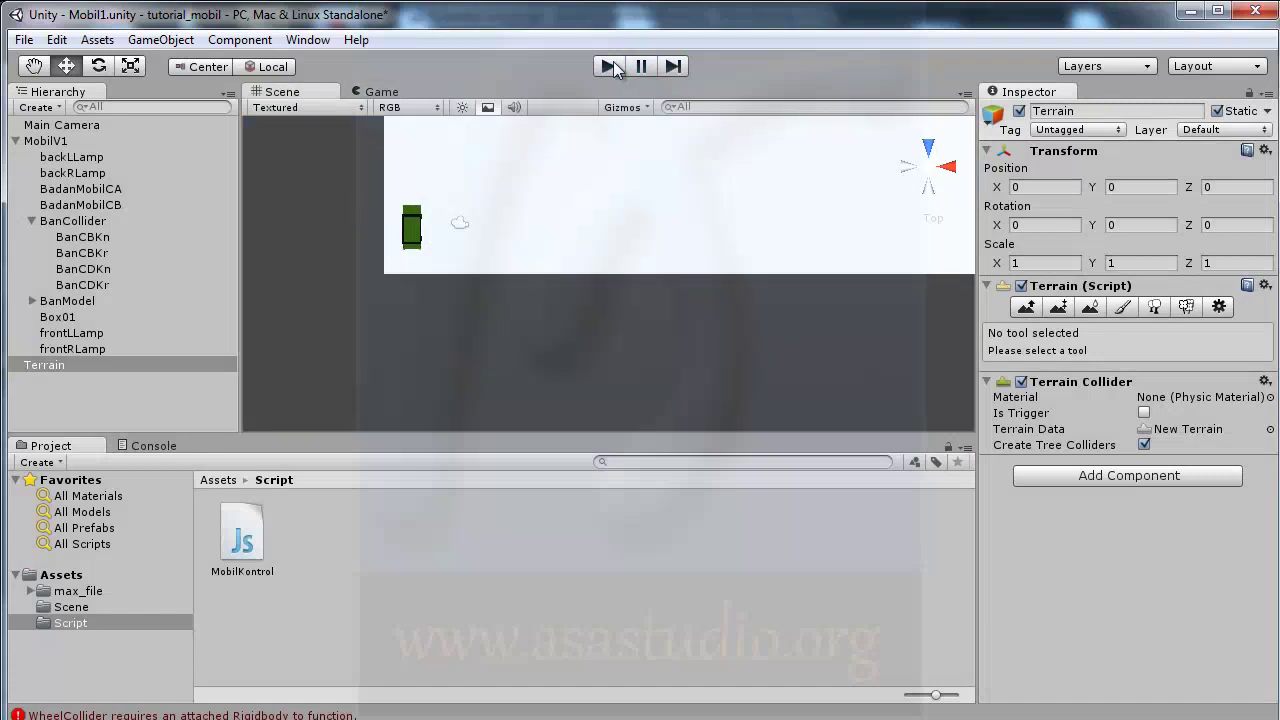
pyautogui.moveTo(555, 177); pyautogui.dragTo(537, 297, button='middle')
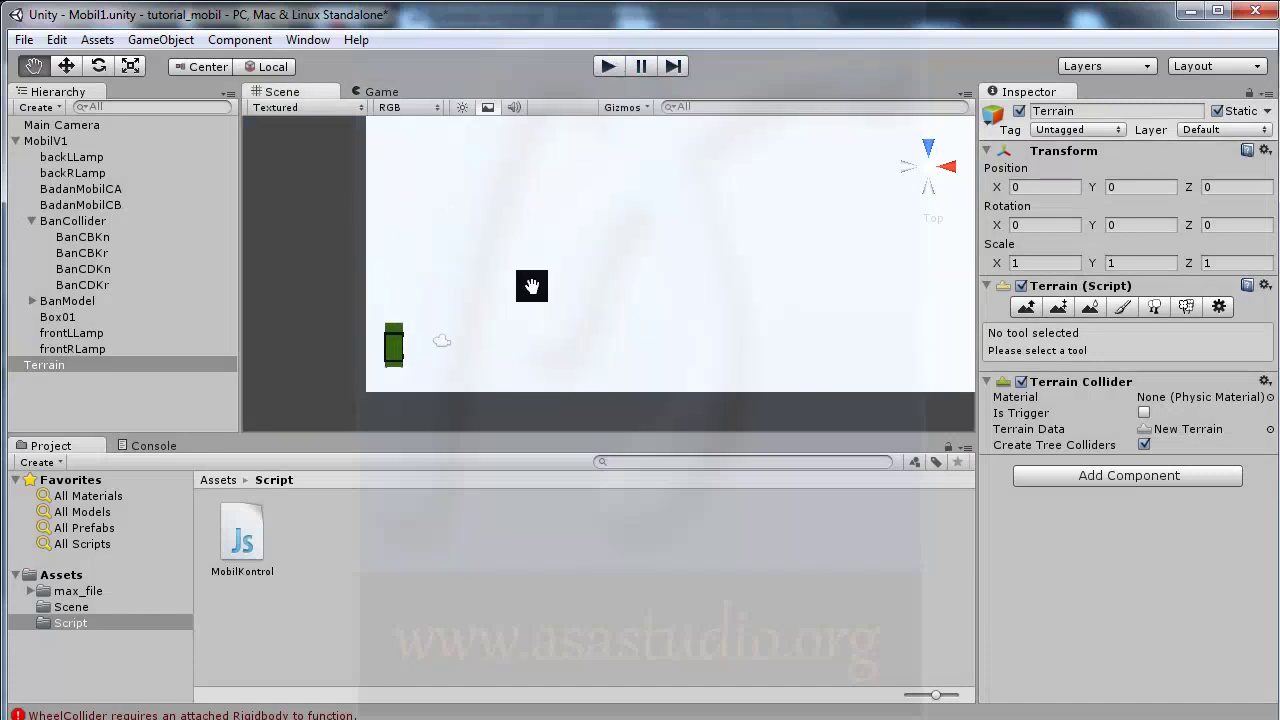
# Play again, alternating Up and Down arrows to drive the car forward and in reverse.
pyautogui.click(605, 67)
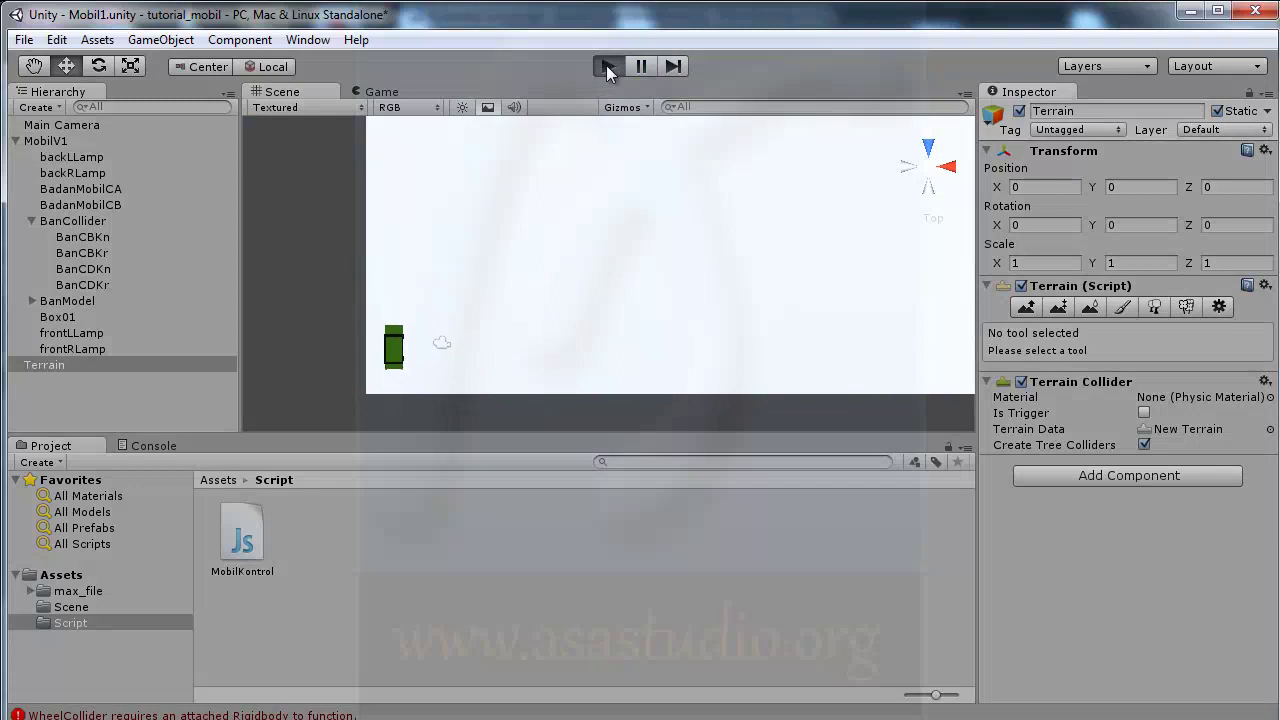
pyautogui.press('Up')
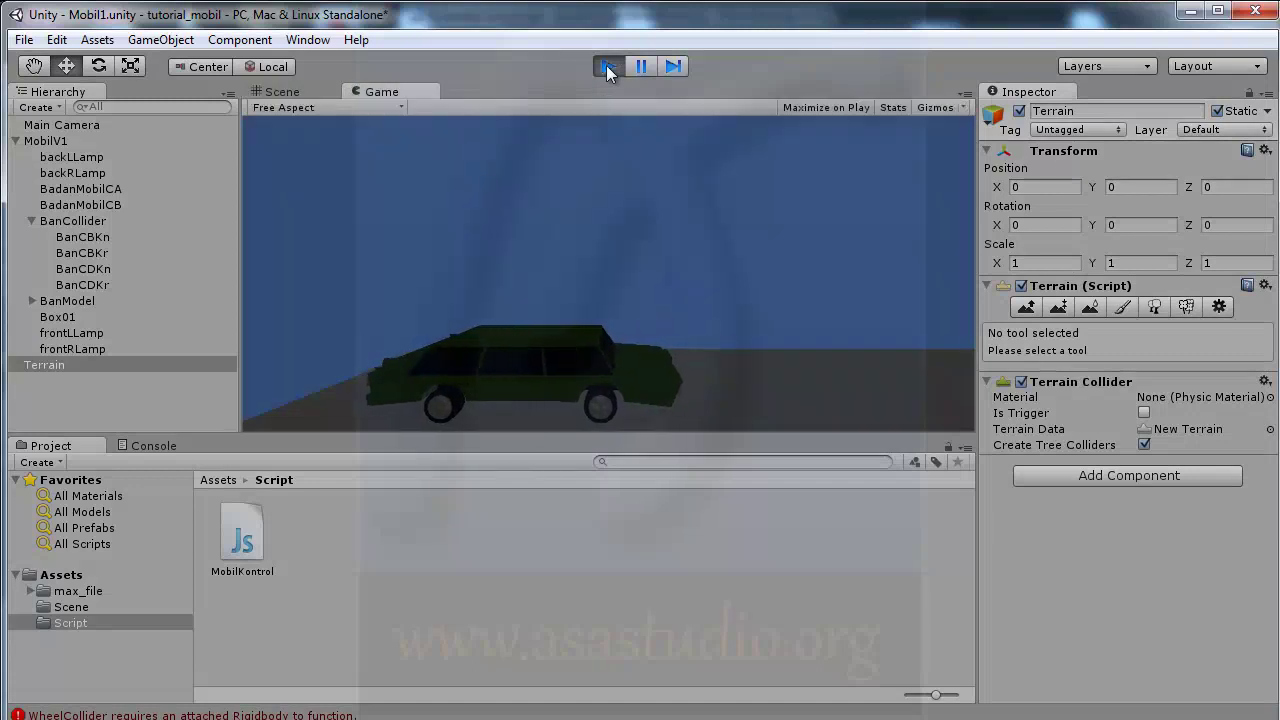
pyautogui.press('Down')
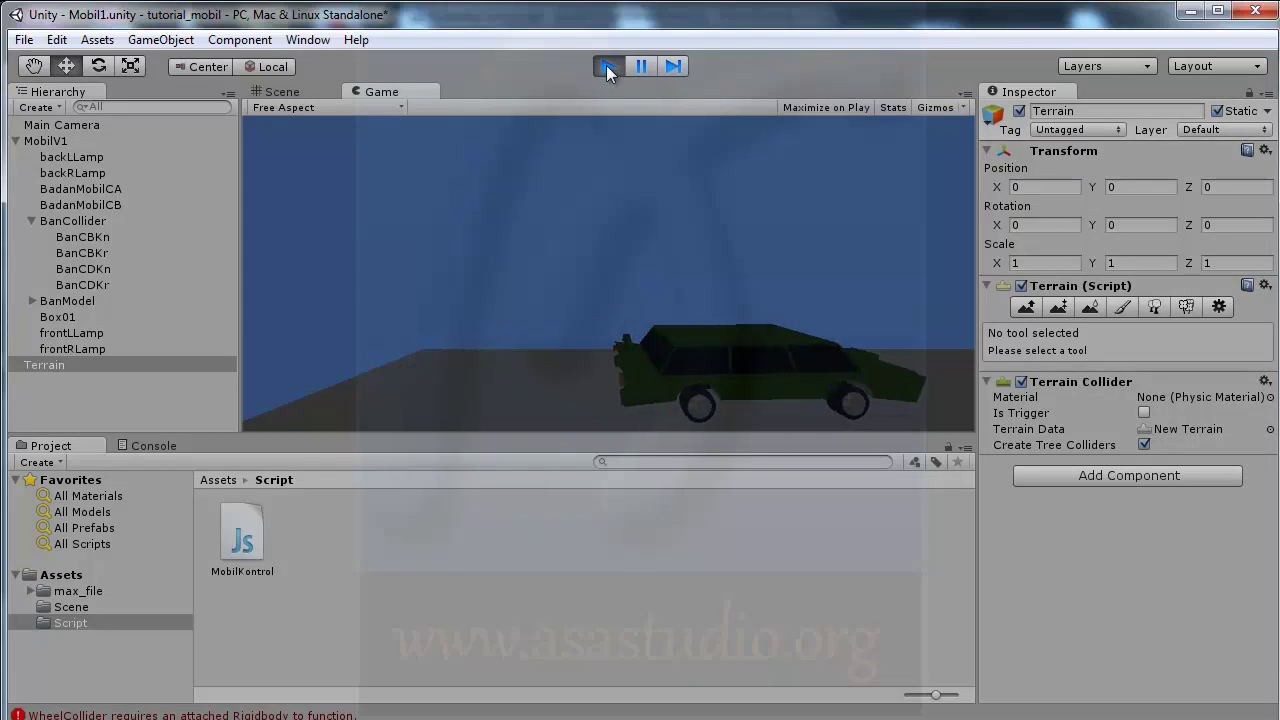
pyautogui.press('Up')
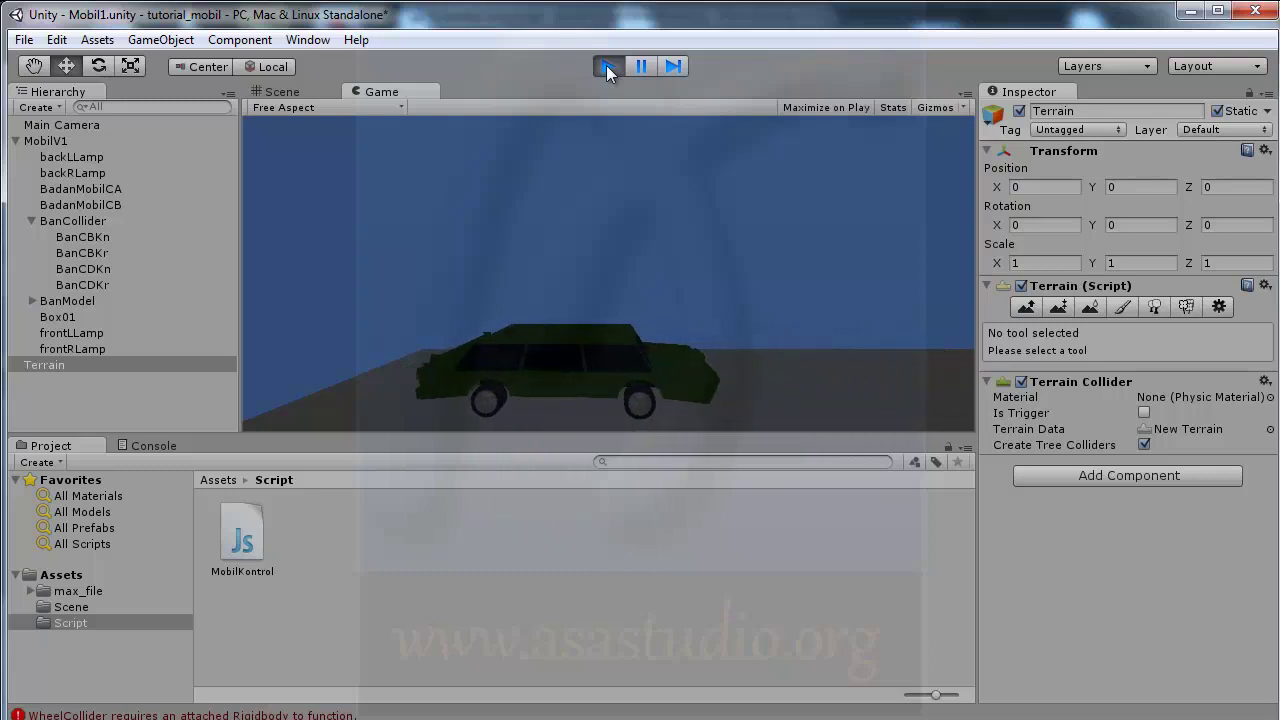
pyautogui.press('Down')
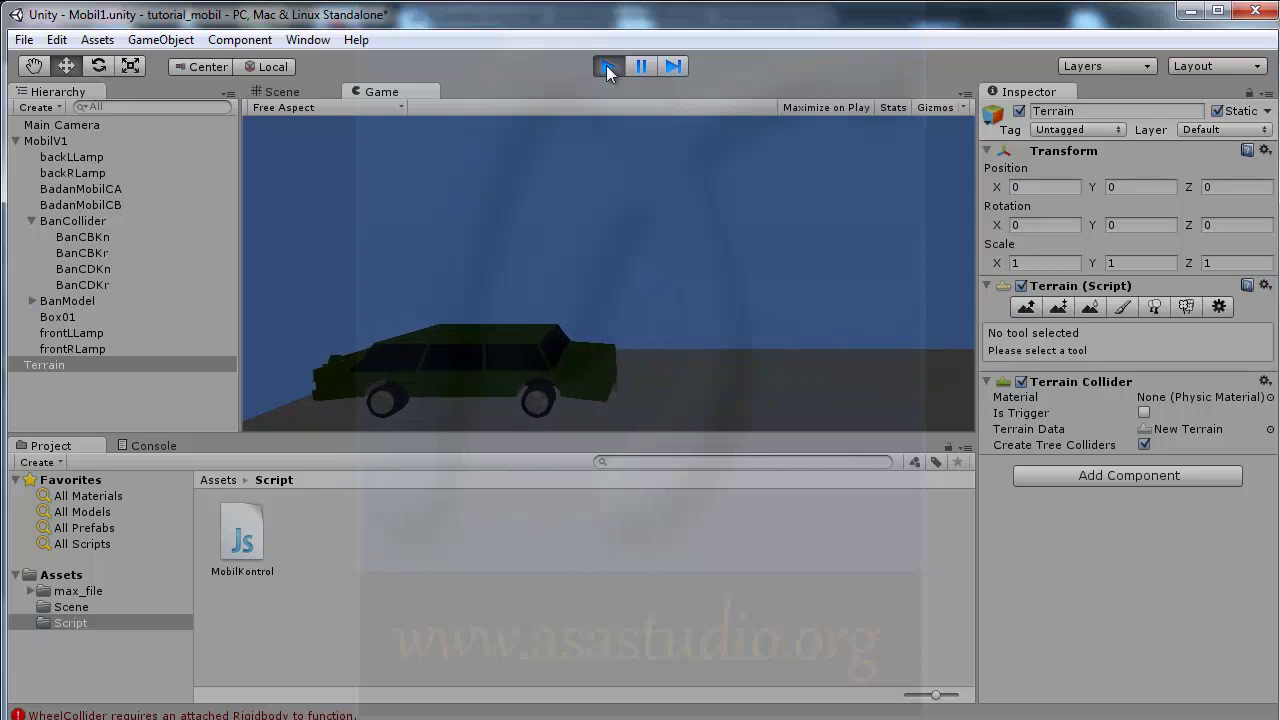